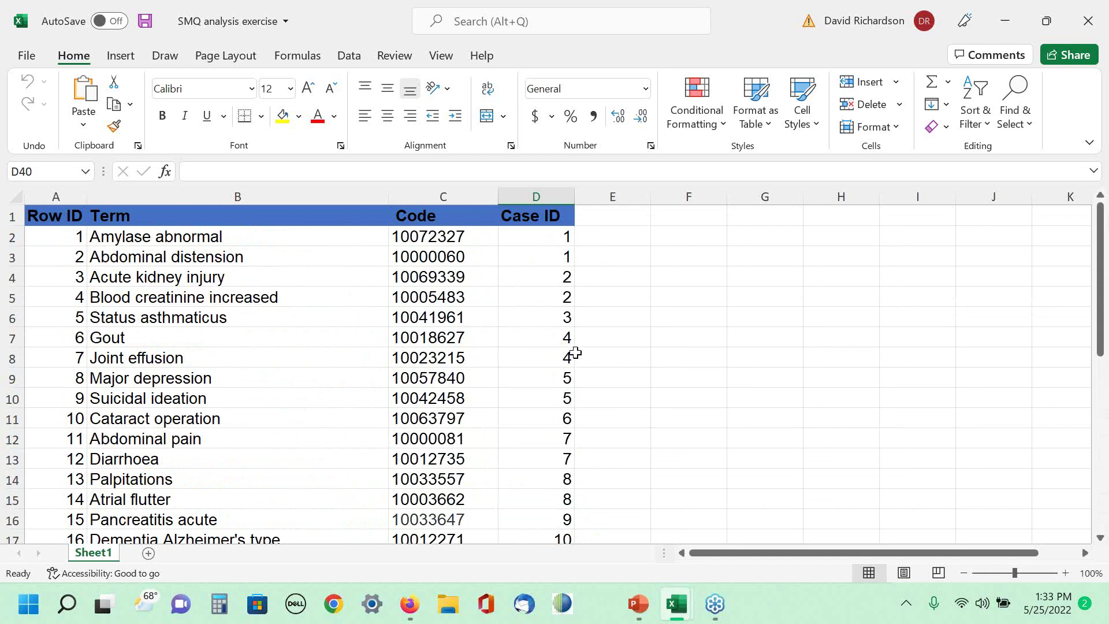
# Step: Review the terms, codes and case IDs throughout the SMQ analysis exercise sheet
pyautogui.scroll(-7, 576, 352)
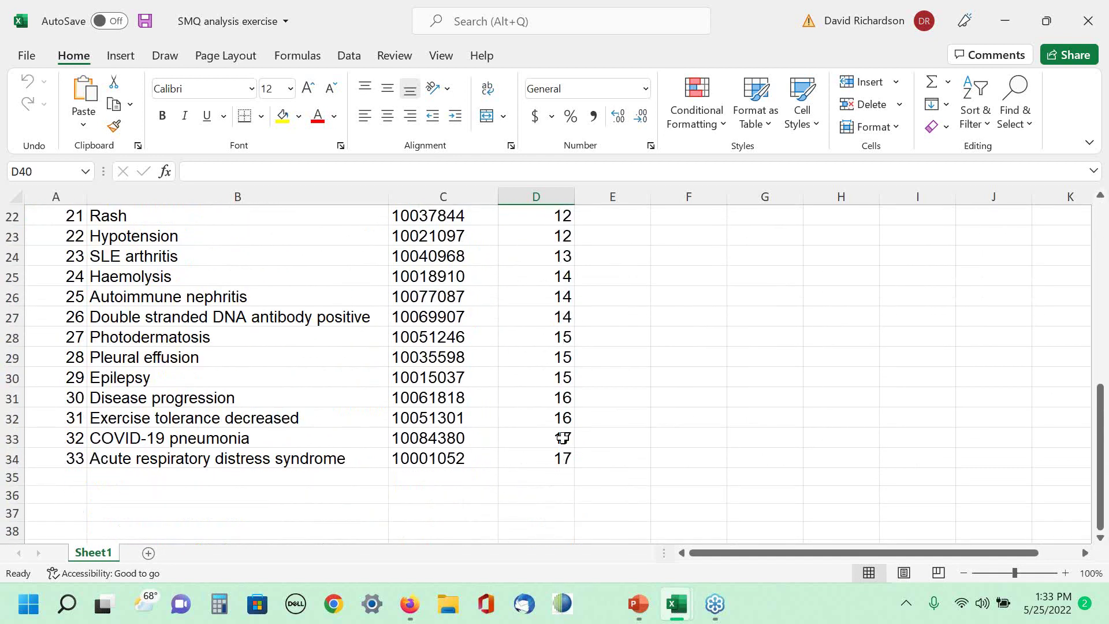
pyautogui.scroll(7, 562, 437)
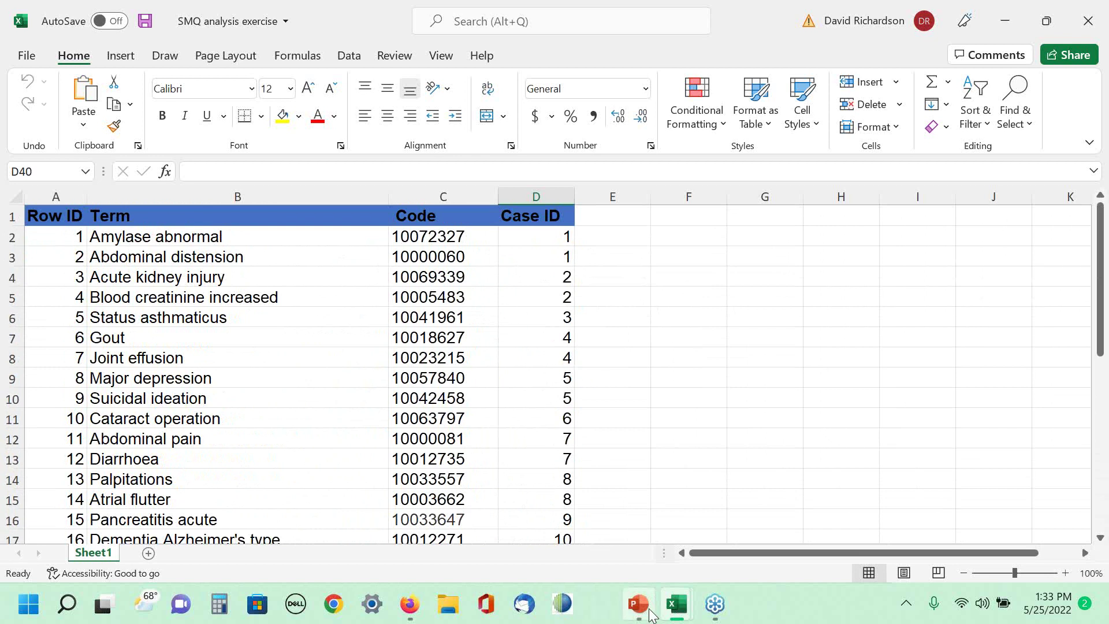
pyautogui.moveTo(638, 603)
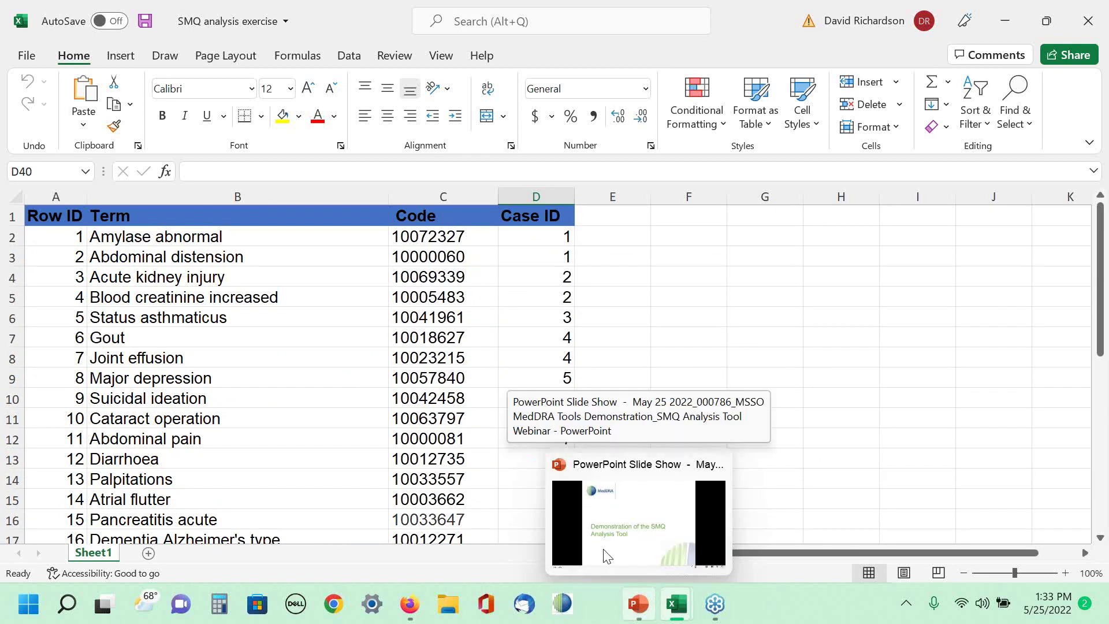
# Step: Switch to MedDRA Browser and enlarge the hierarchy tree pane to show more system organ classes
pyautogui.click(565, 611)
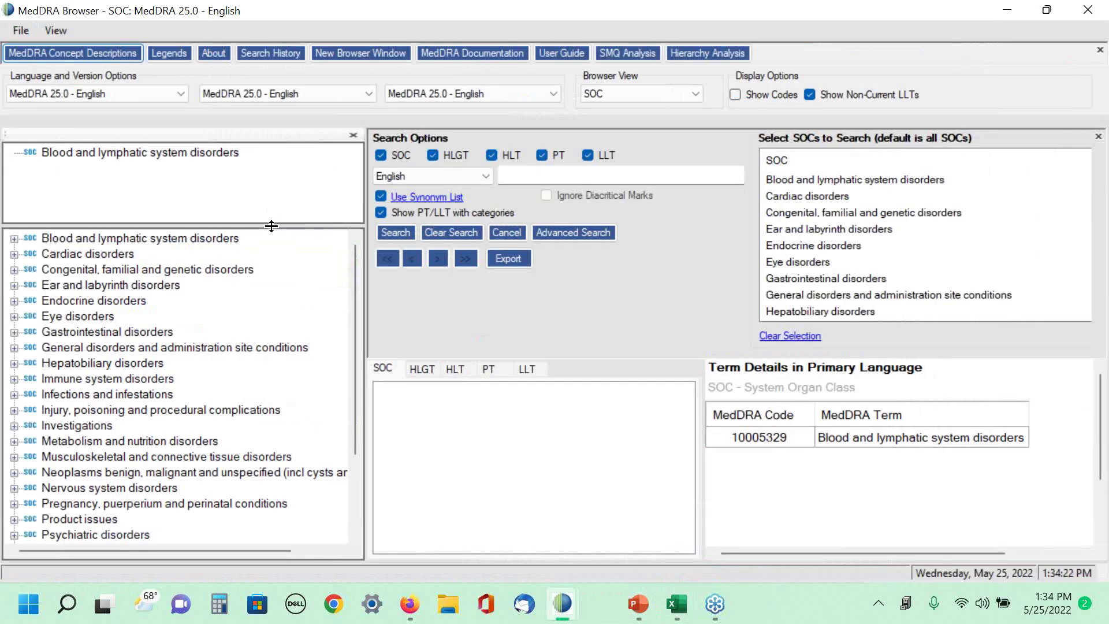
pyautogui.moveTo(272, 226); pyautogui.dragTo(274, 165)
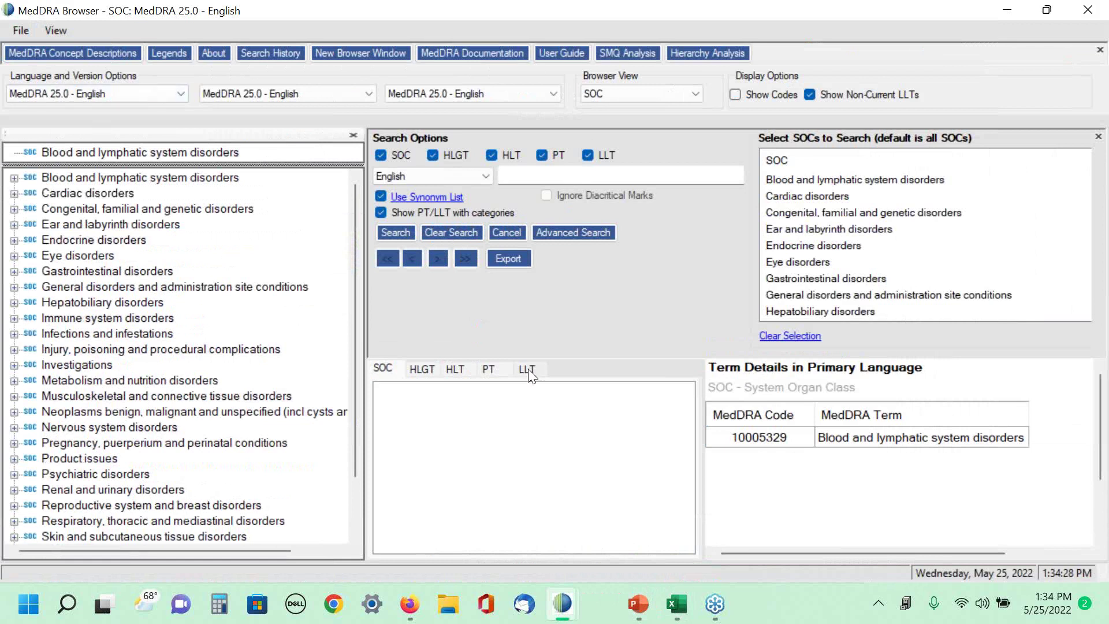
# Step: Set the browser view to SMQ and look through the list of SMQs from beginning to end
pyautogui.click(696, 90)
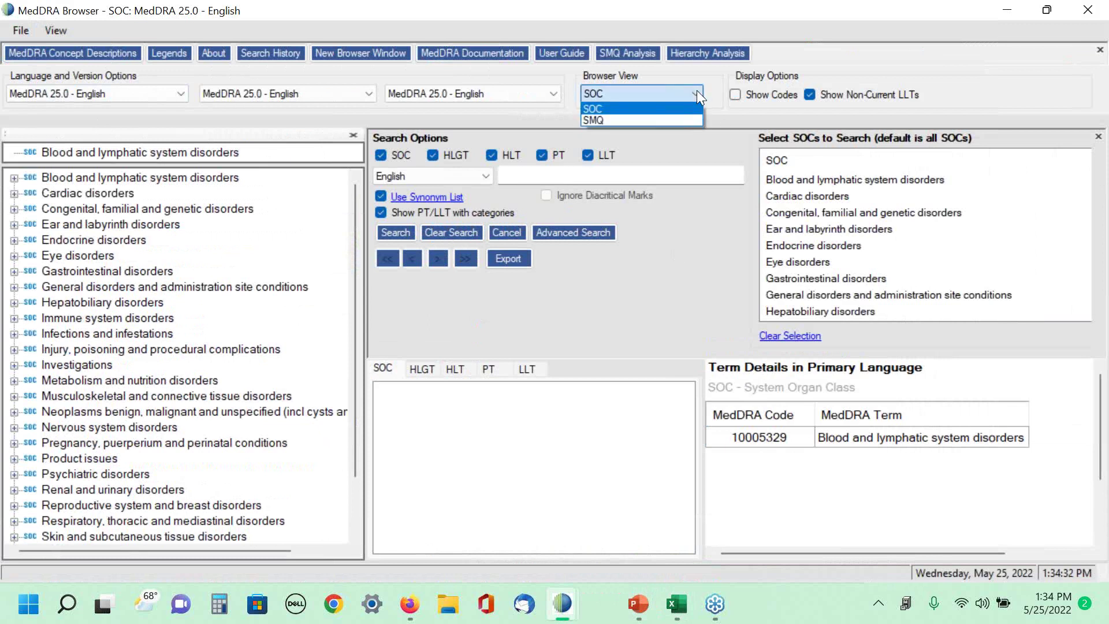
pyautogui.click(653, 123)
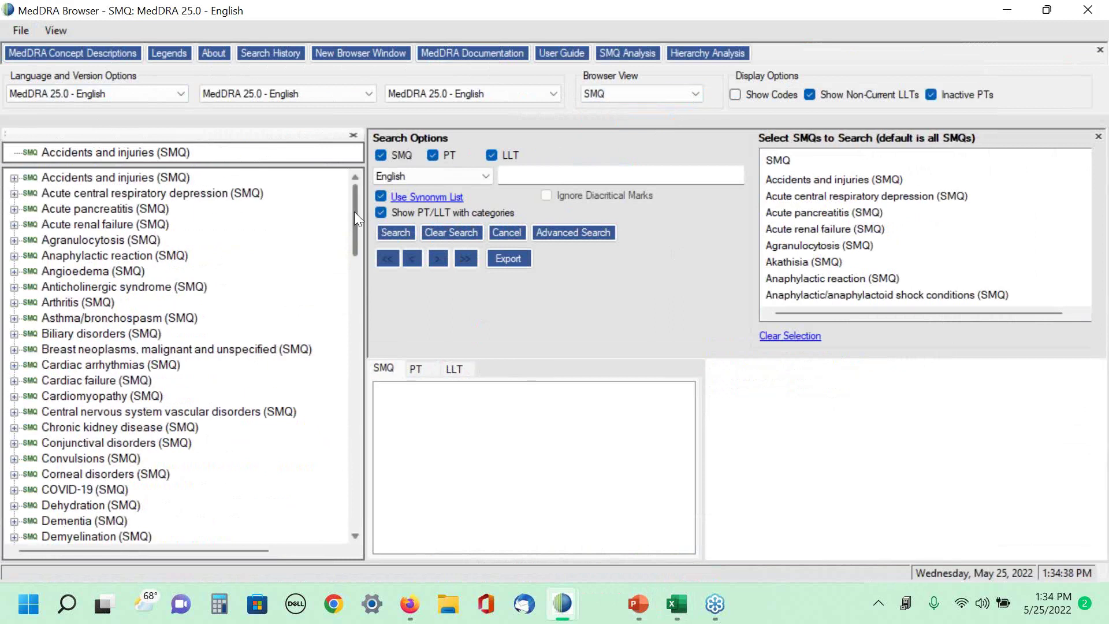
pyautogui.moveTo(354, 211); pyautogui.dragTo(376, 528)
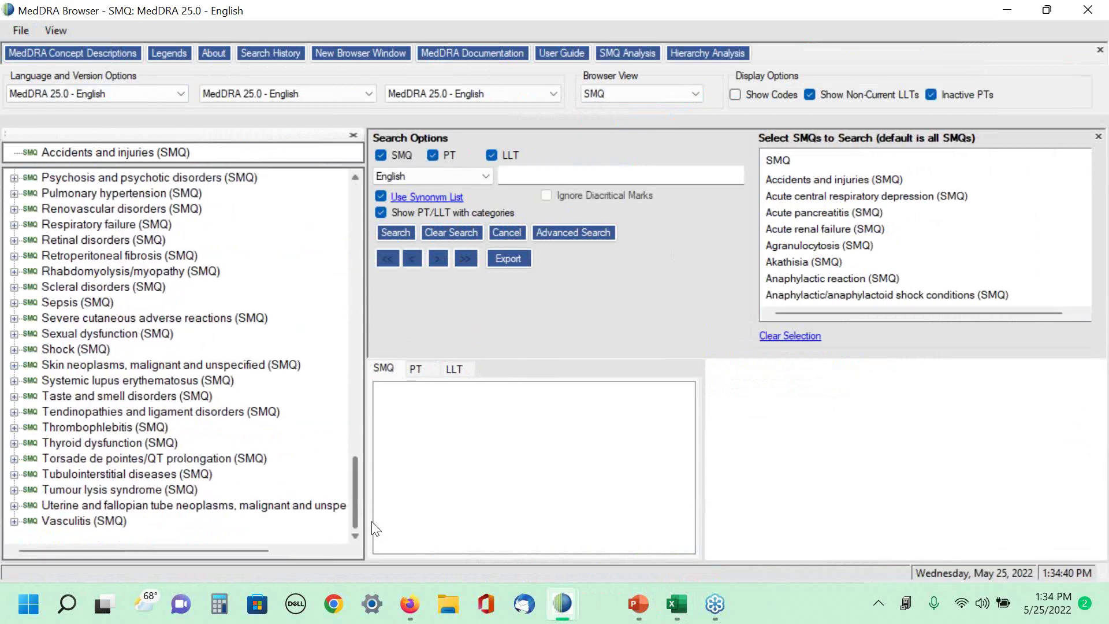
pyautogui.moveTo(363, 478); pyautogui.dragTo(254, 306)
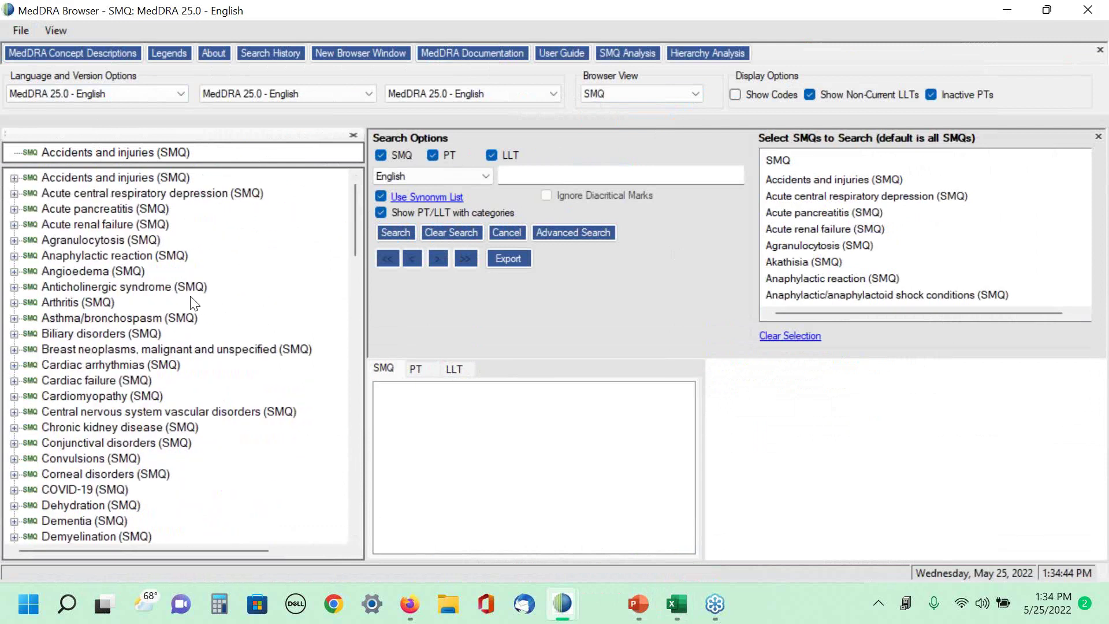
# Step: Expand the Acute pancreatitis SMQ and examine its narrow, category B and category C preferred terms and the SMQs that follow
pyautogui.click(14, 209)
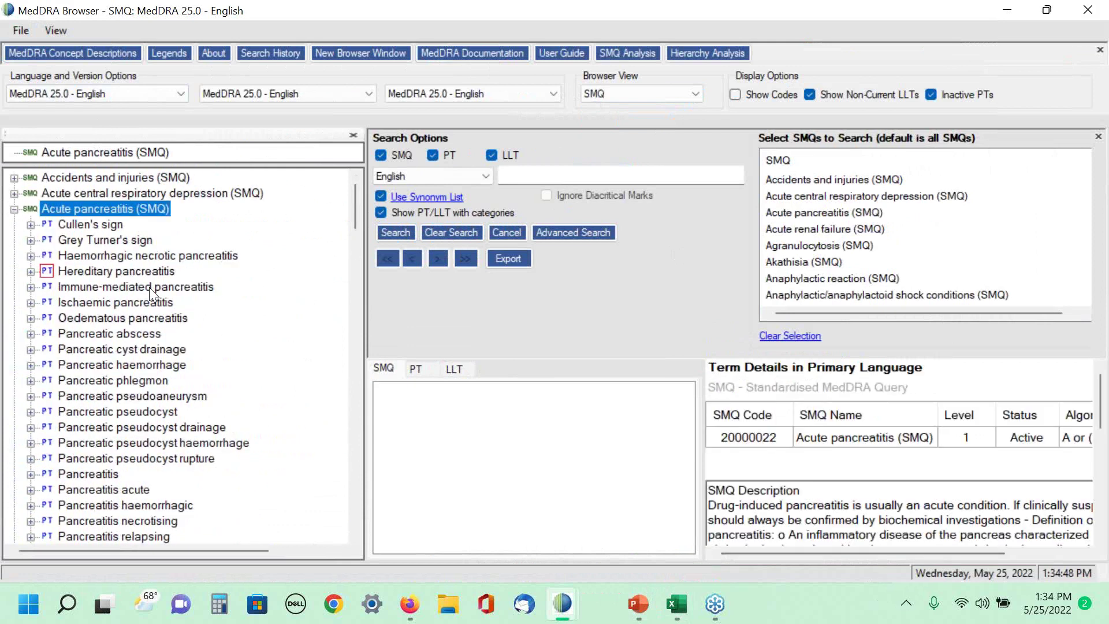
pyautogui.scroll(-8, 149, 286)
pyautogui.scroll(9, 136, 303)
pyautogui.scroll(-14, 134, 312)
pyautogui.scroll(5, 132, 323)
pyautogui.scroll(8, 132, 321)
pyautogui.scroll(-1, 111, 425)
pyautogui.scroll(-2, 113, 422)
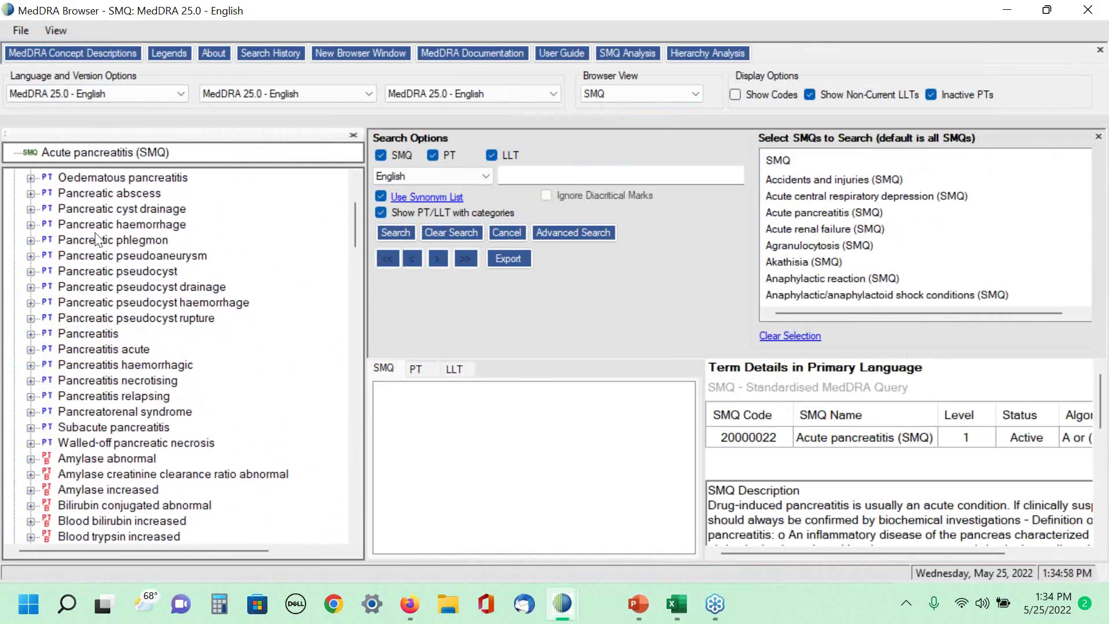
pyautogui.scroll(-7, 122, 335)
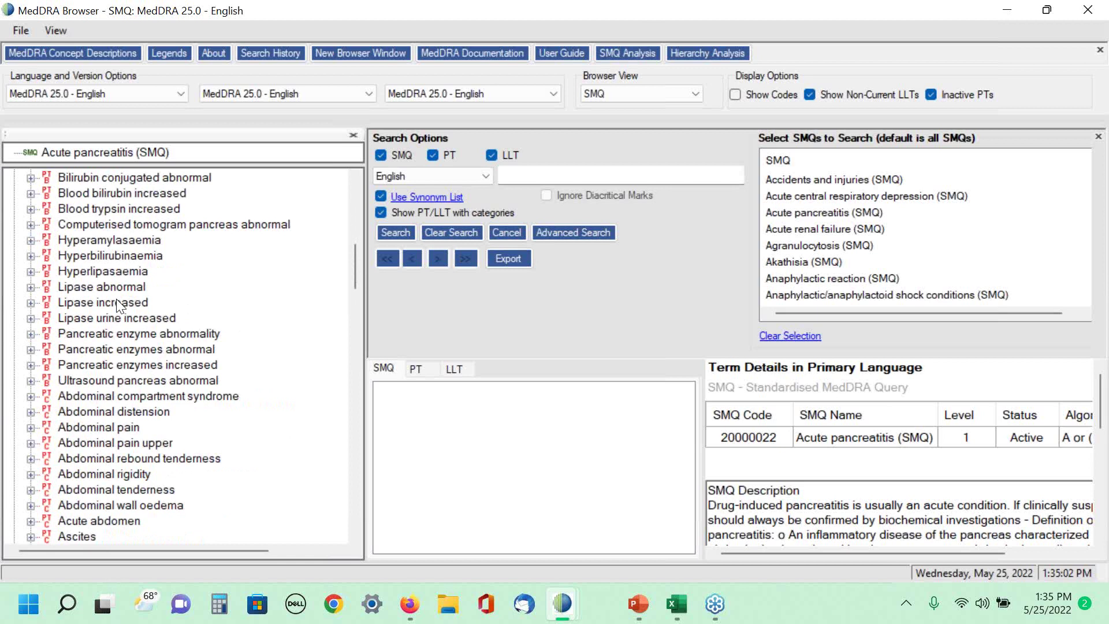
pyautogui.scroll(10, 113, 299)
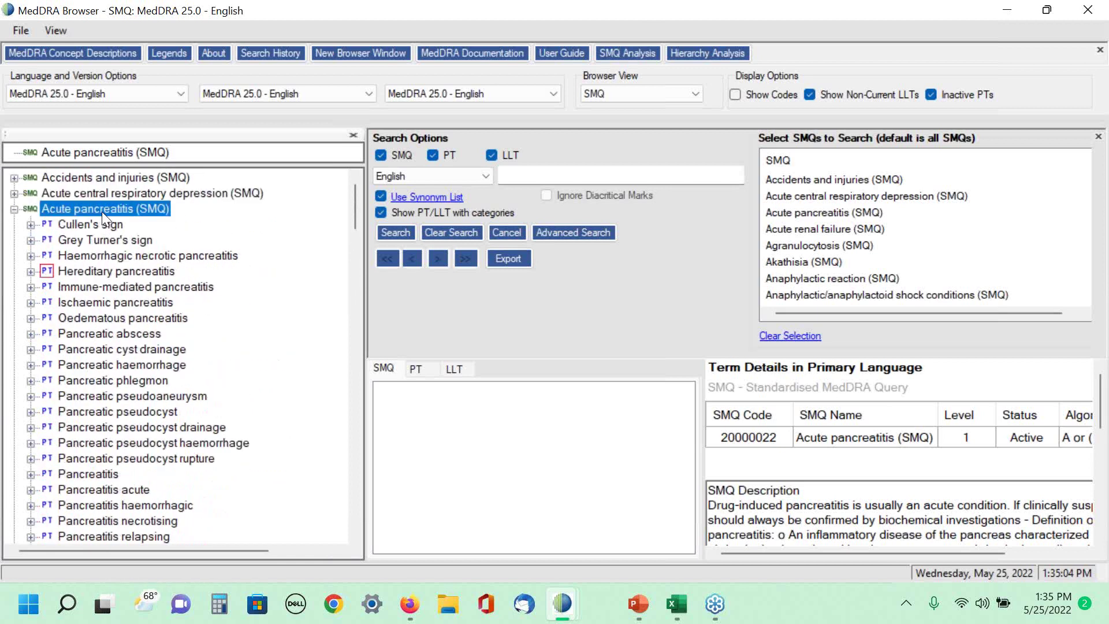
pyautogui.scroll(-3, 92, 289)
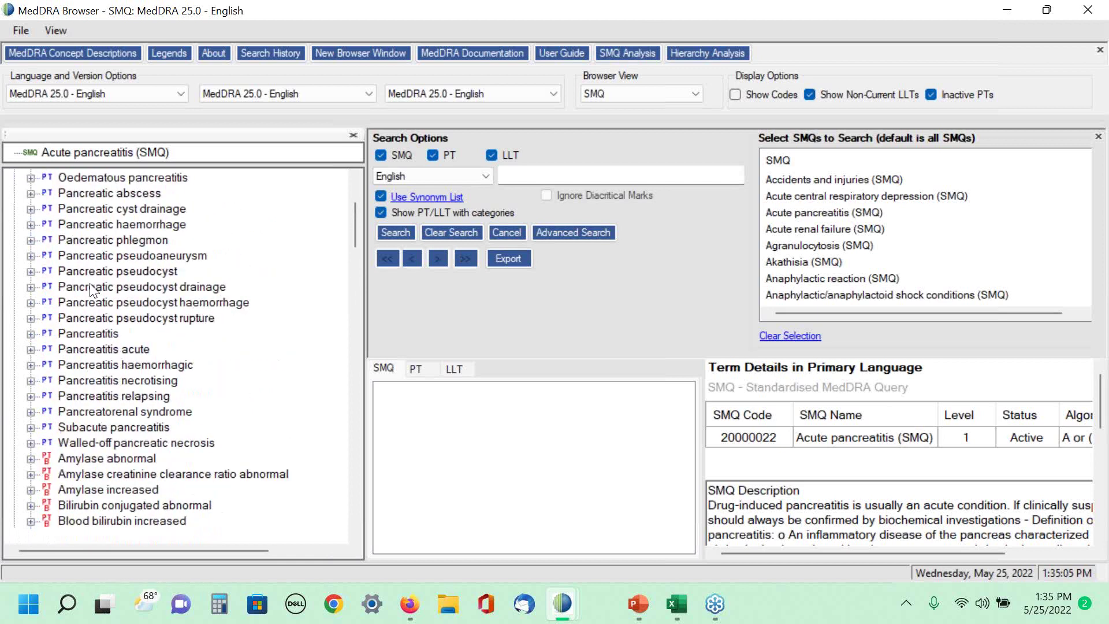
pyautogui.scroll(-2, 89, 289)
pyautogui.scroll(-6, 89, 289)
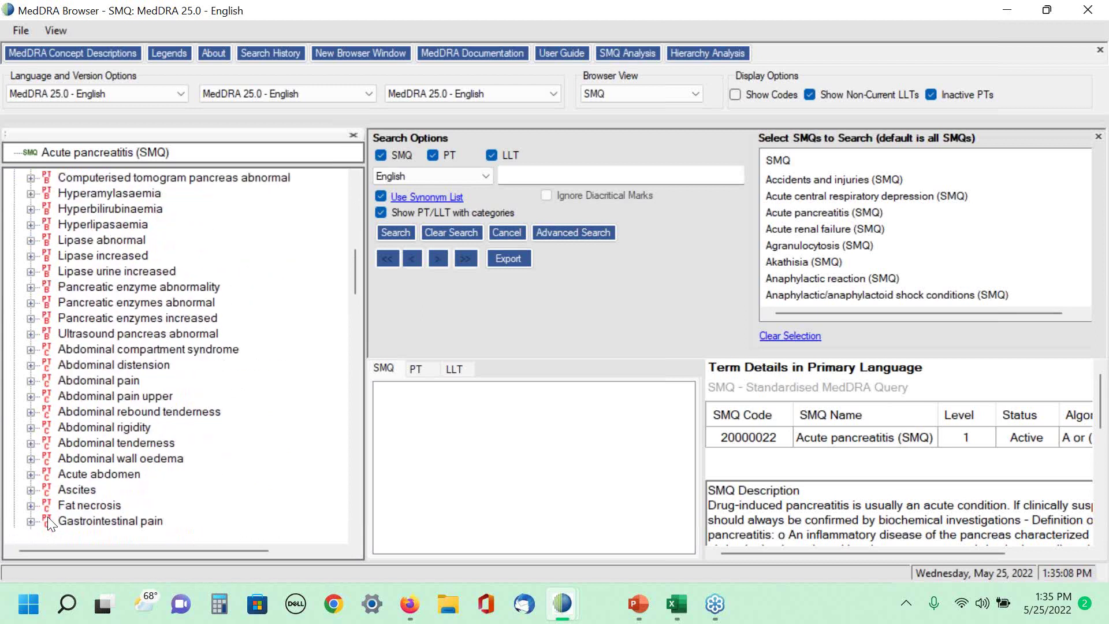
pyautogui.scroll(-1, 48, 516)
pyautogui.scroll(-5, 63, 505)
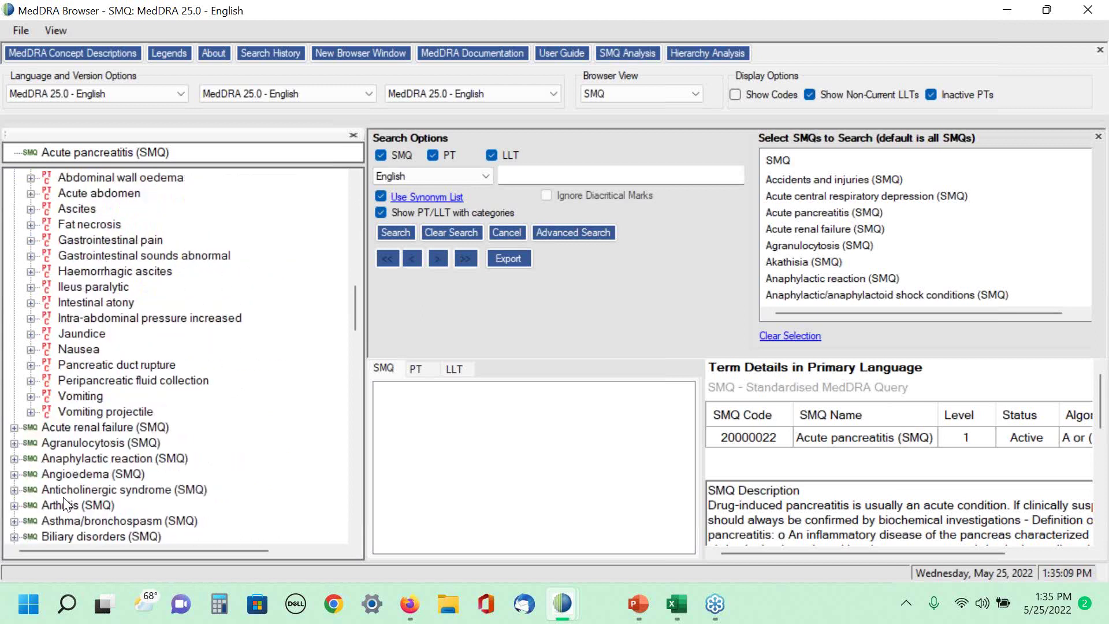
pyautogui.scroll(-5, 65, 504)
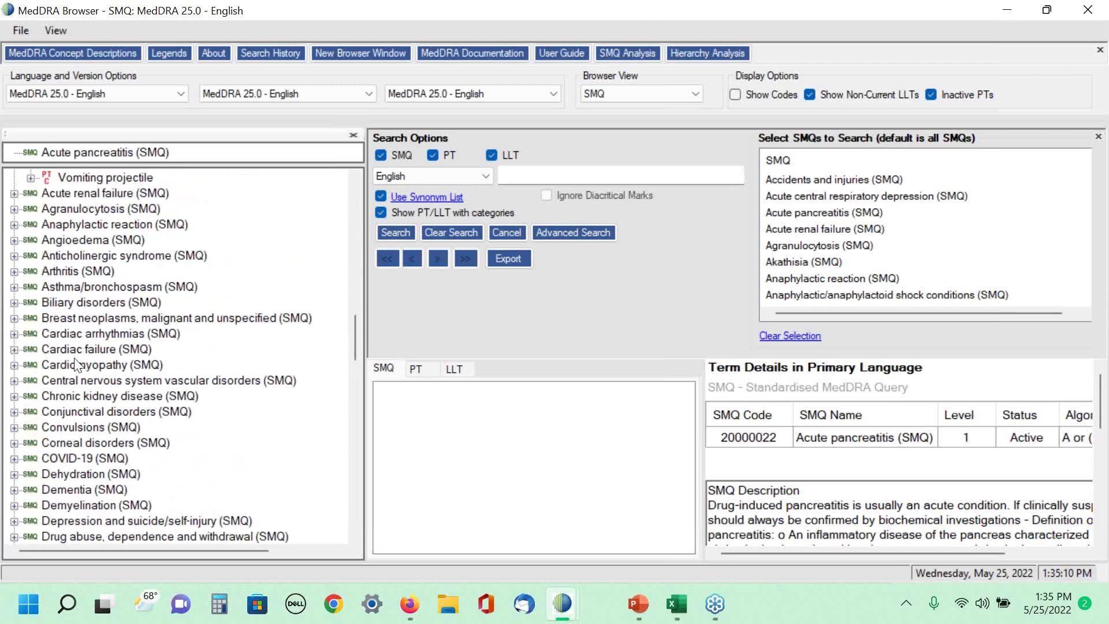
pyautogui.scroll(-17, 116, 394)
pyautogui.scroll(13, 123, 388)
pyautogui.scroll(3, 122, 383)
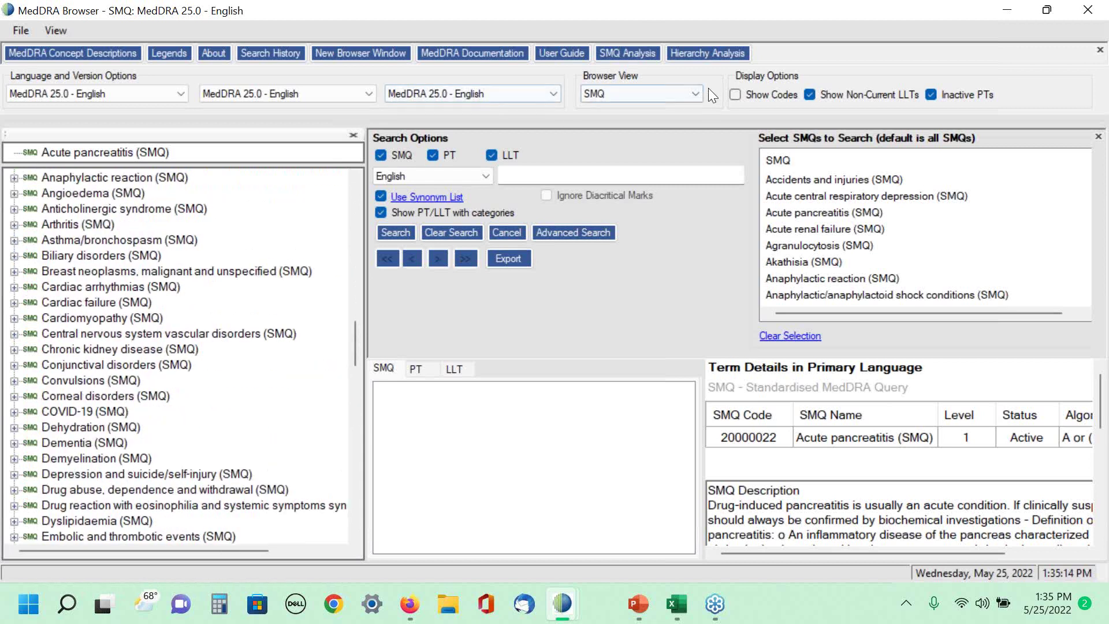
# Step: Return the browser view to SOC and open the SMQ Analysis tool
pyautogui.click(695, 92)
pyautogui.click(625, 108)
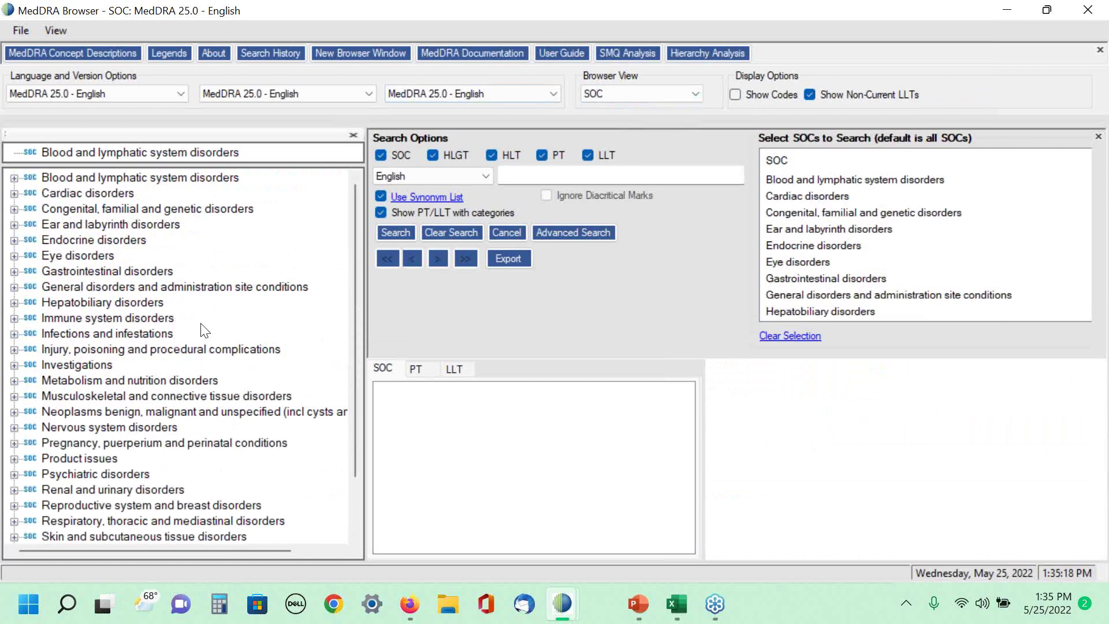
pyautogui.click(619, 51)
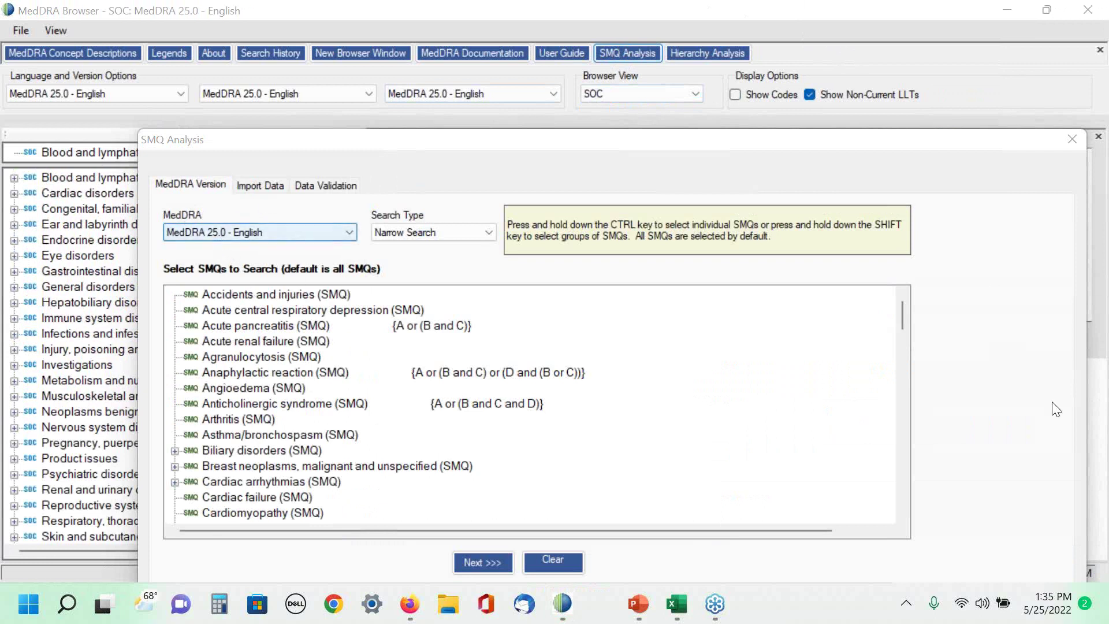
# Step: Expand Biliary disorders and its sub-SMQs for functional, inflammatory and gallstone related disorders, biliary neoplasms, and malignant and unspecified neoplasms
pyautogui.click(900, 306)
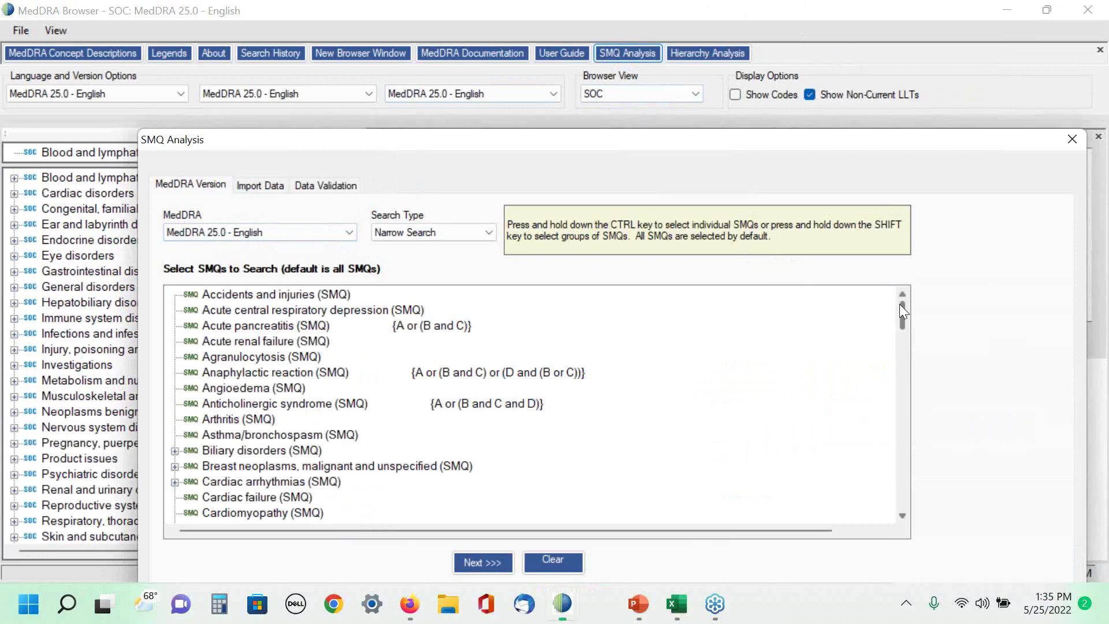
pyautogui.moveTo(899, 305); pyautogui.dragTo(130, 320)
pyautogui.scroll(-1, 222, 369)
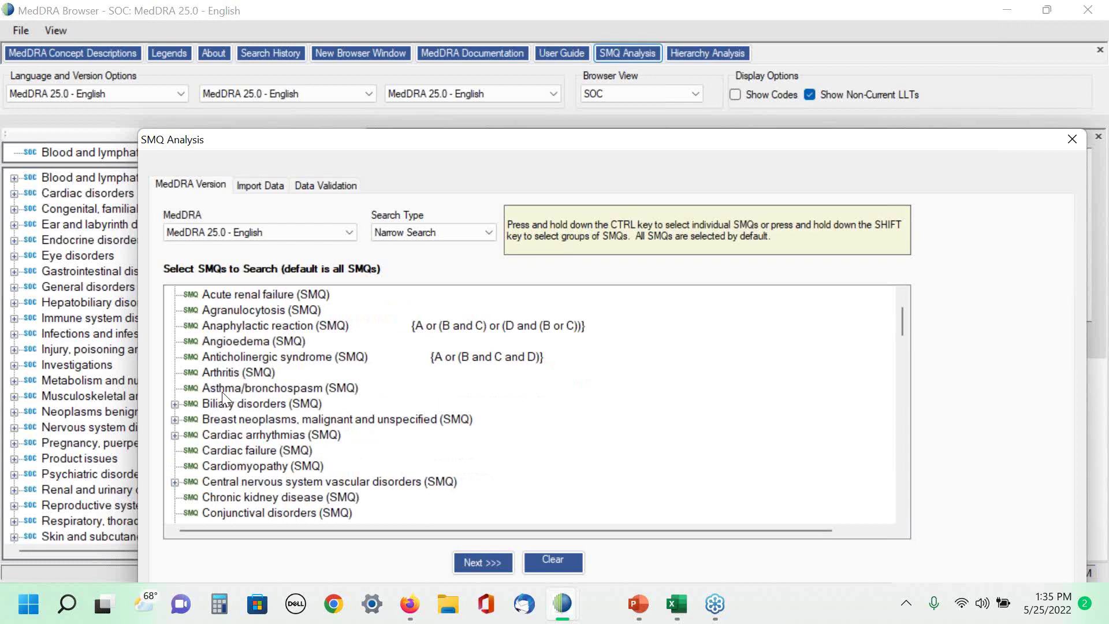
pyautogui.click(174, 403)
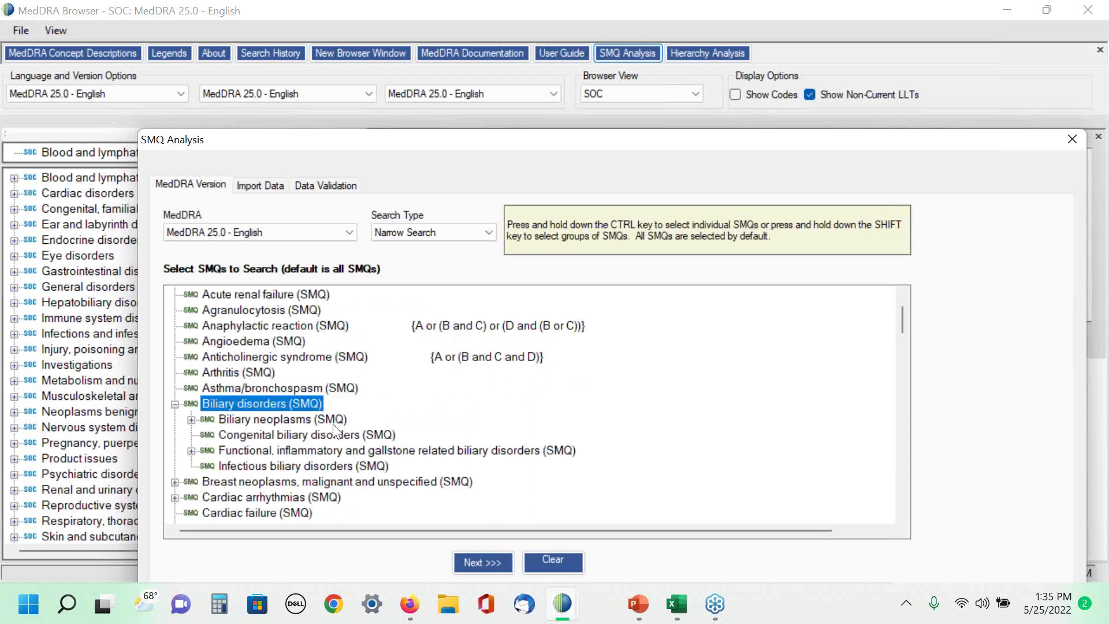
pyautogui.scroll(-1, 333, 421)
pyautogui.scroll(-1, 333, 420)
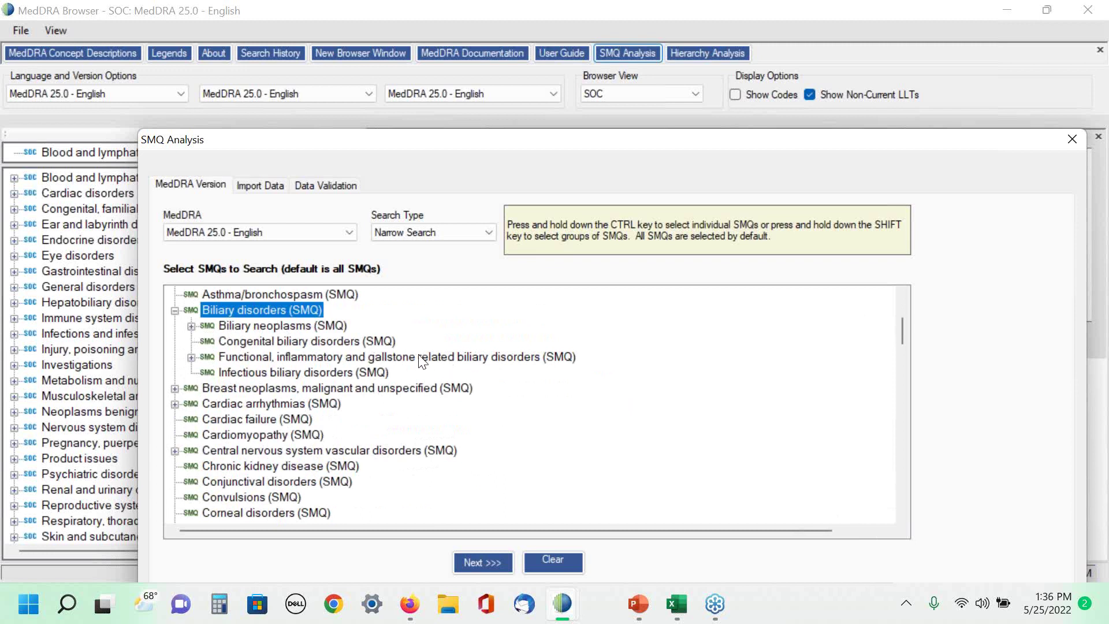
pyautogui.click(192, 357)
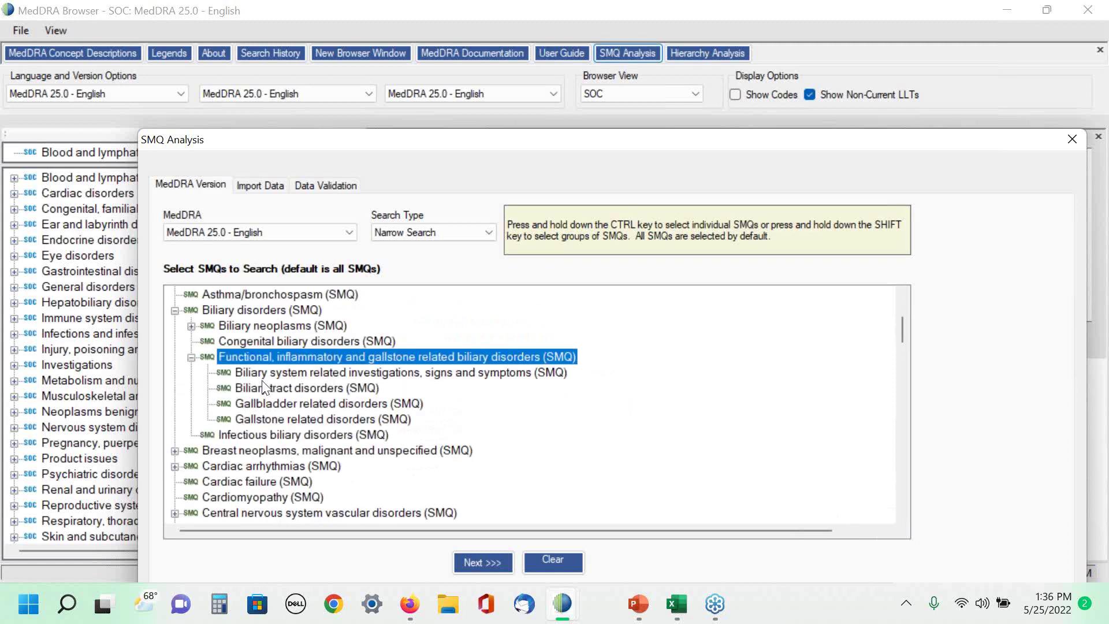
pyautogui.click(192, 326)
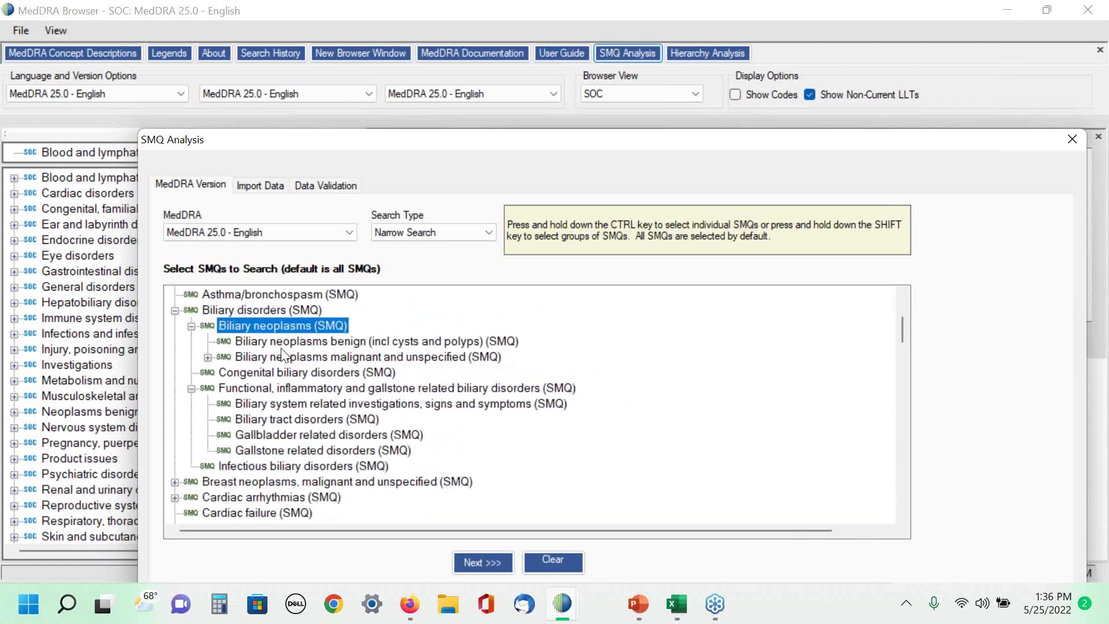
pyautogui.click(207, 356)
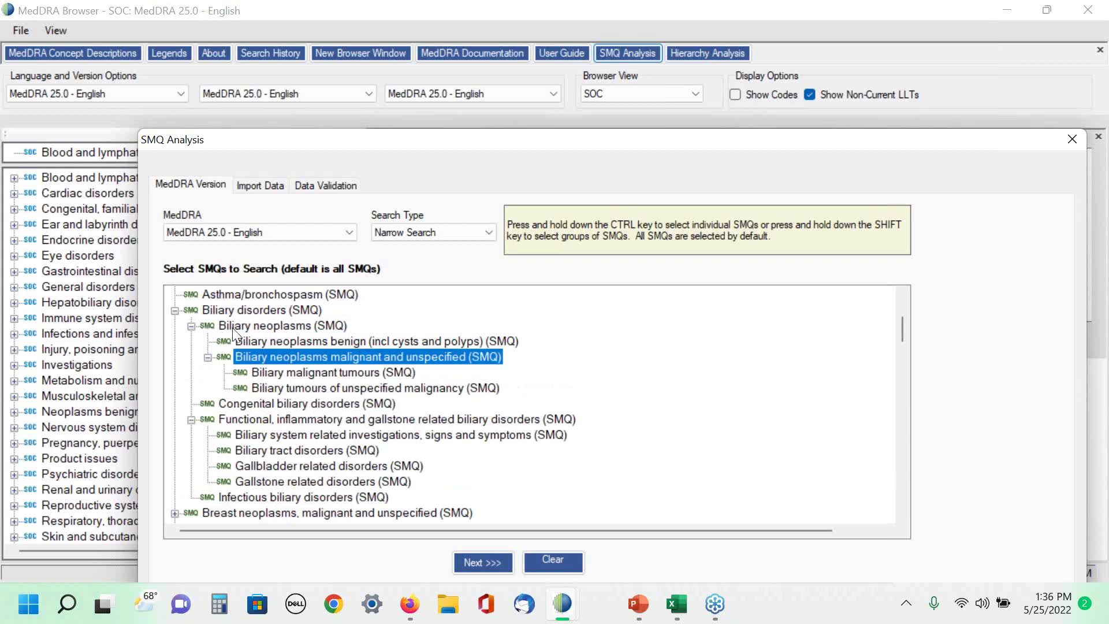
# Step: Examine the SMQ selection list for hierarchical SMQs and those with algorithms, down to Fertility disorders
pyautogui.scroll(-2, 335, 390)
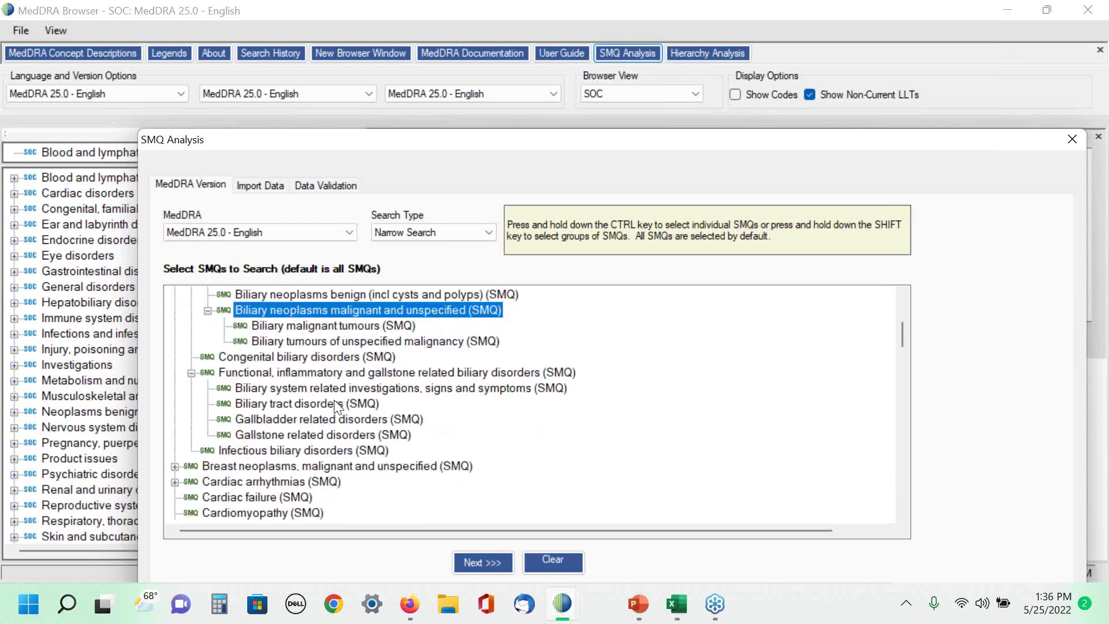
pyautogui.scroll(-1, 340, 404)
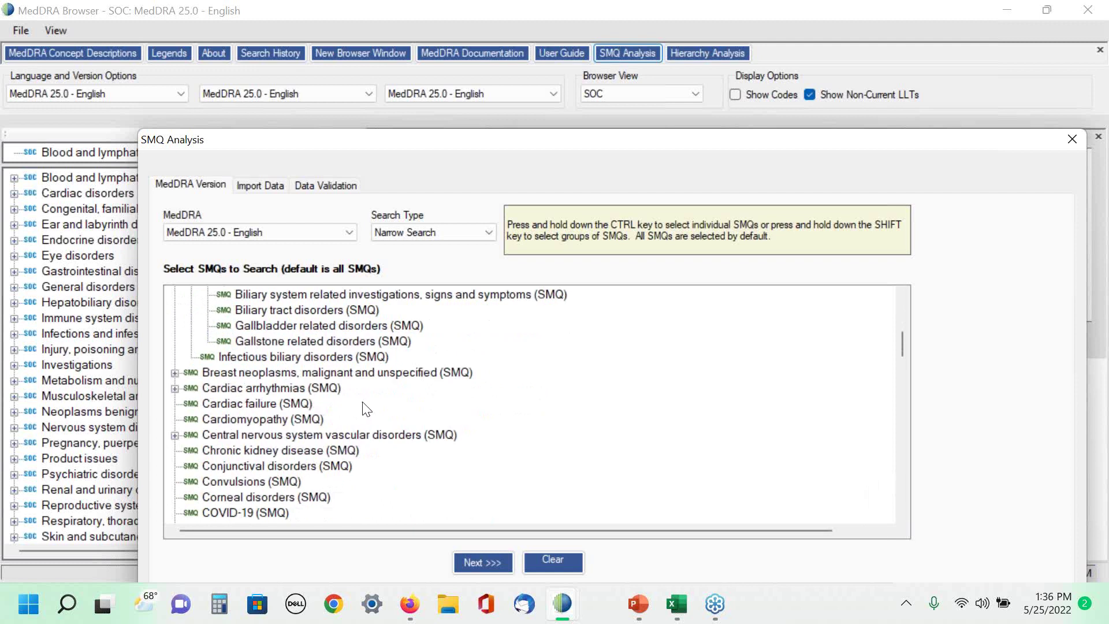
pyautogui.scroll(-1, 352, 409)
pyautogui.scroll(-1, 352, 415)
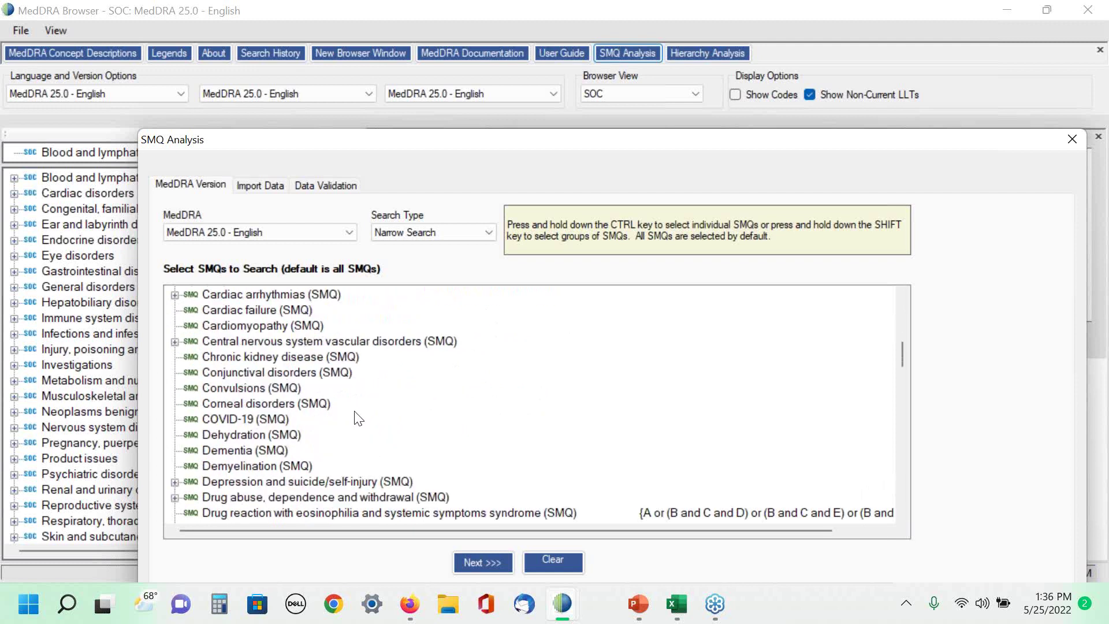
pyautogui.scroll(-2, 448, 436)
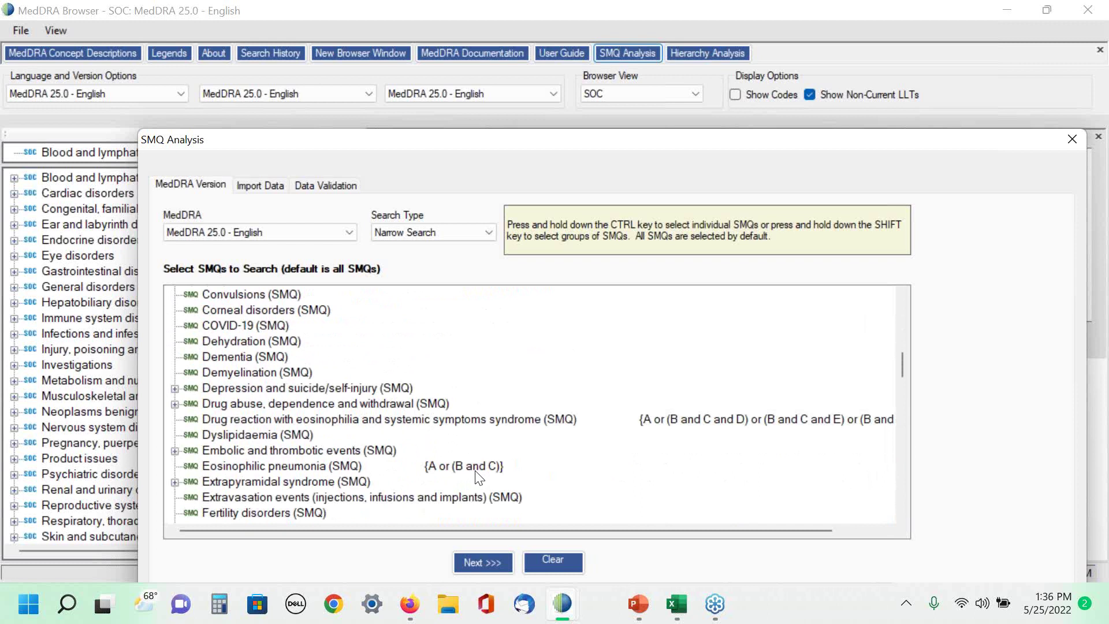
pyautogui.scroll(1, 478, 476)
pyautogui.scroll(5, 475, 470)
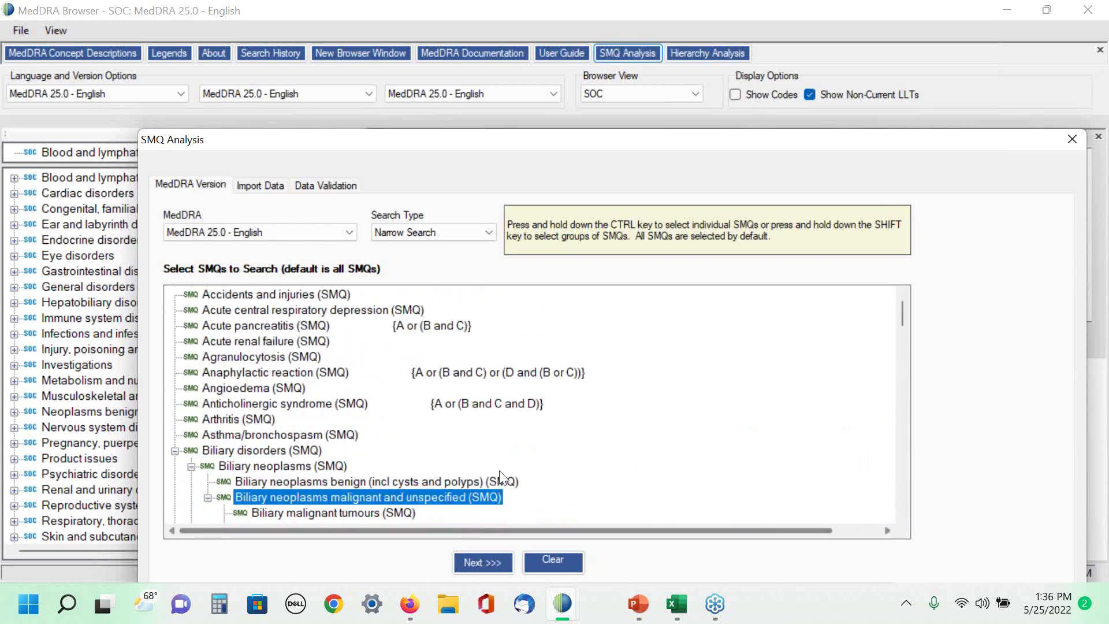
pyautogui.scroll(-2, 495, 477)
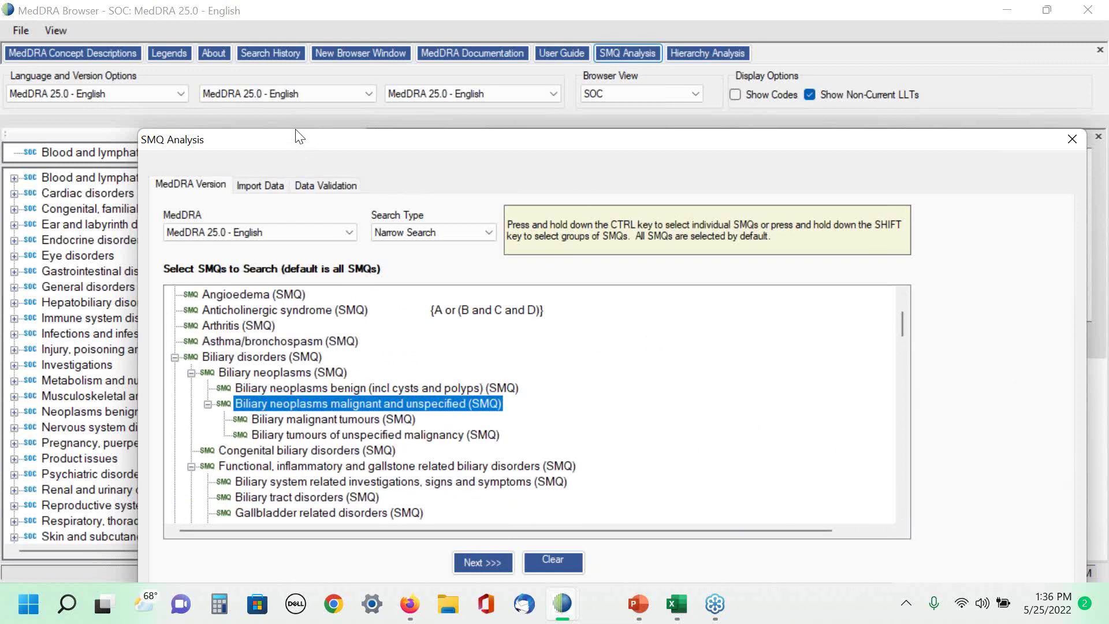
# Step: Move the SMQ Analysis dialog so it is fully on screen and clear the SMQ selection
pyautogui.moveTo(295, 131); pyautogui.dragTo(258, 26)
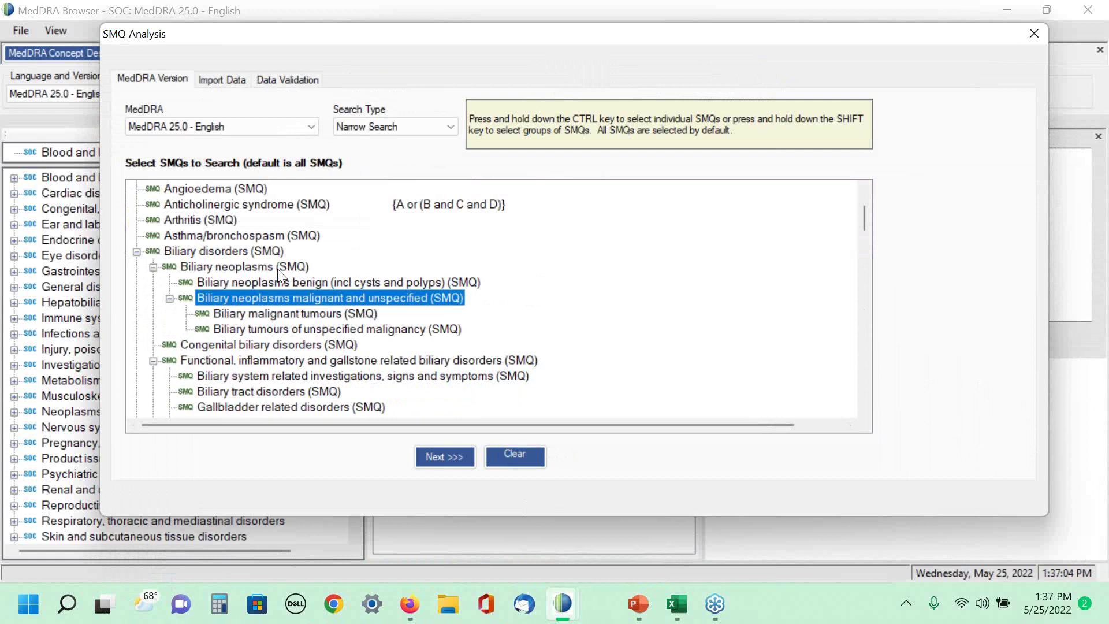
pyautogui.click(532, 453)
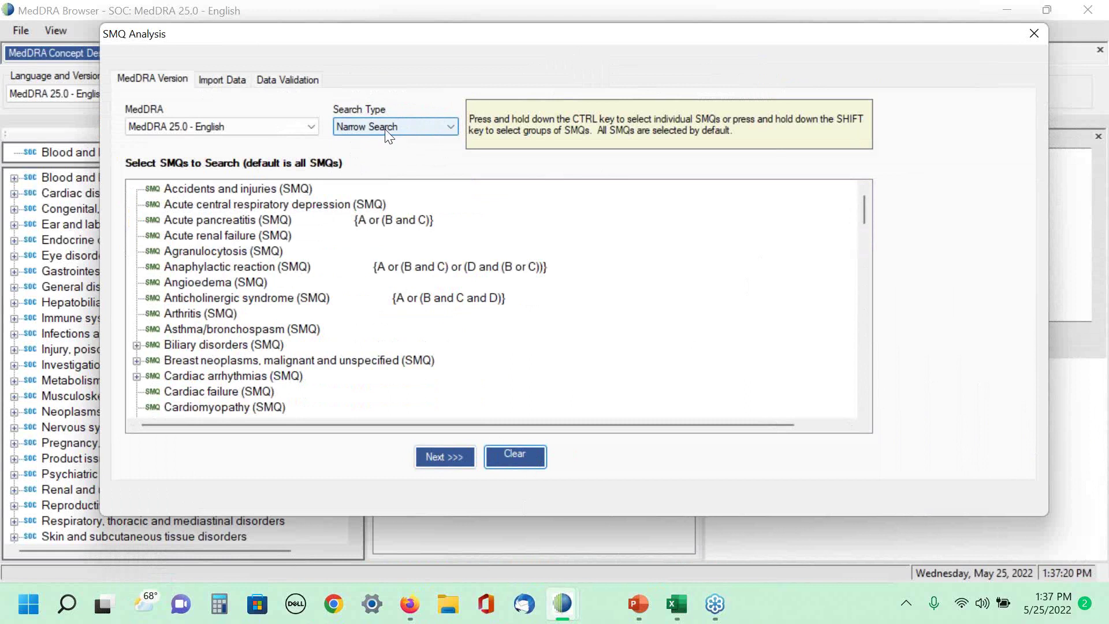
# Step: Set the search type to Broad Search, leaving the default of all SMQs, and continue to the data import stage
pyautogui.click(451, 126)
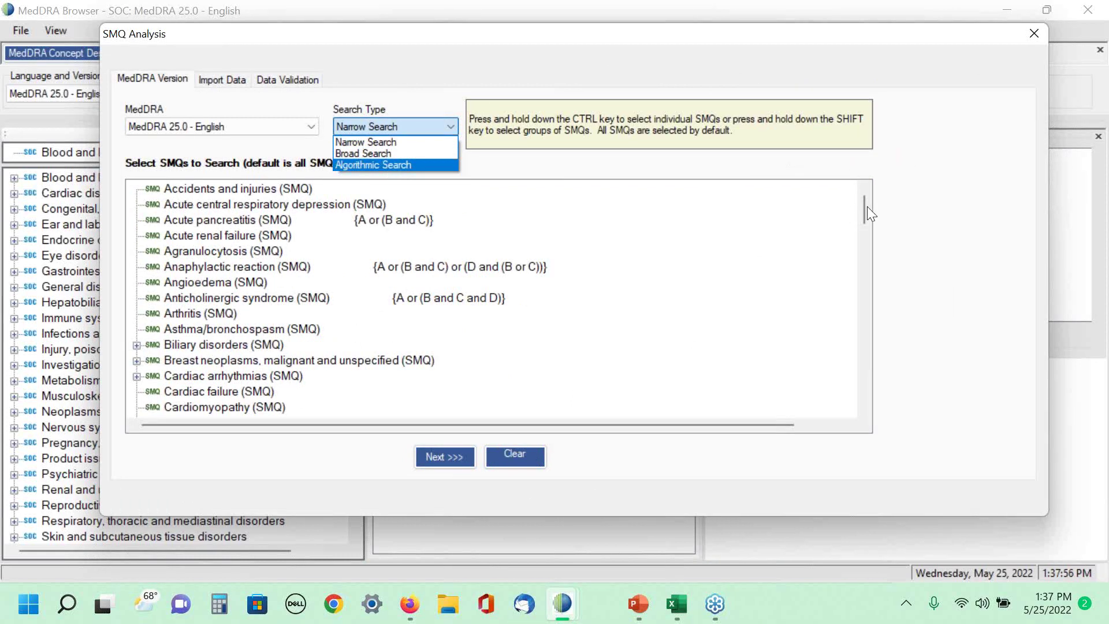
pyautogui.click(414, 154)
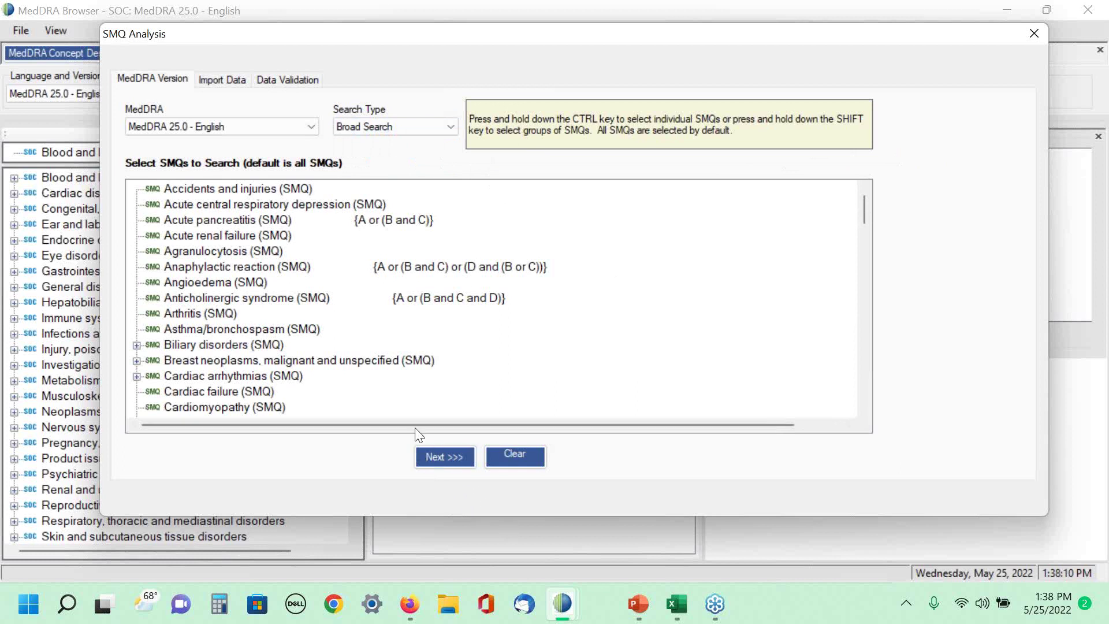
pyautogui.click(435, 455)
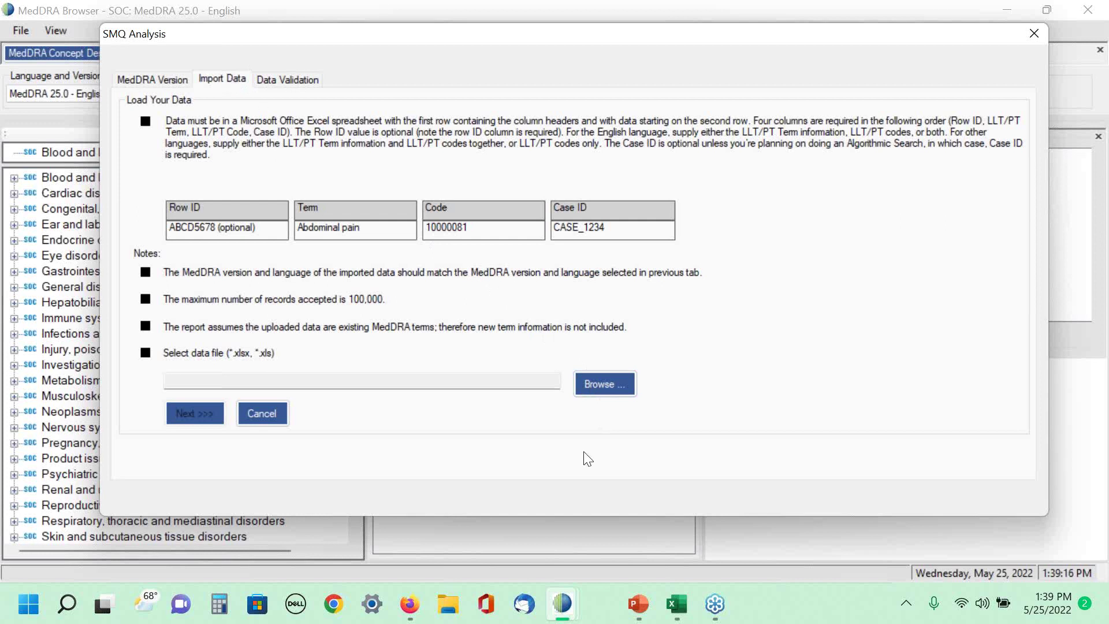
# Step: Load the SMQ analysis exercise spreadsheet, run the analysis on it and bring up the resulting report in Excel
pyautogui.click(598, 384)
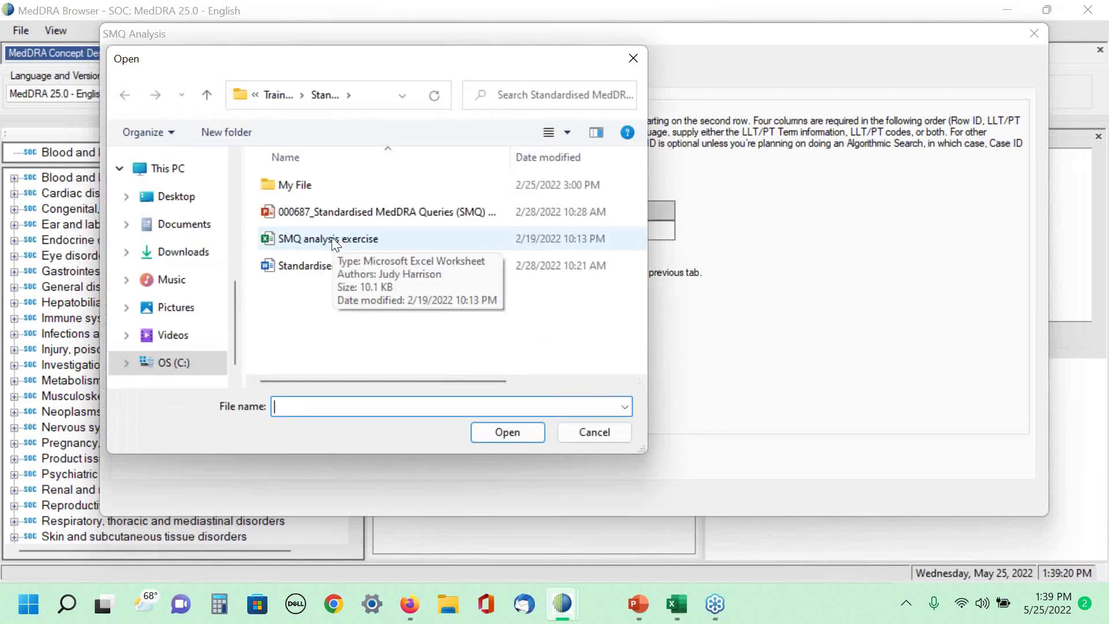
pyautogui.click(331, 238)
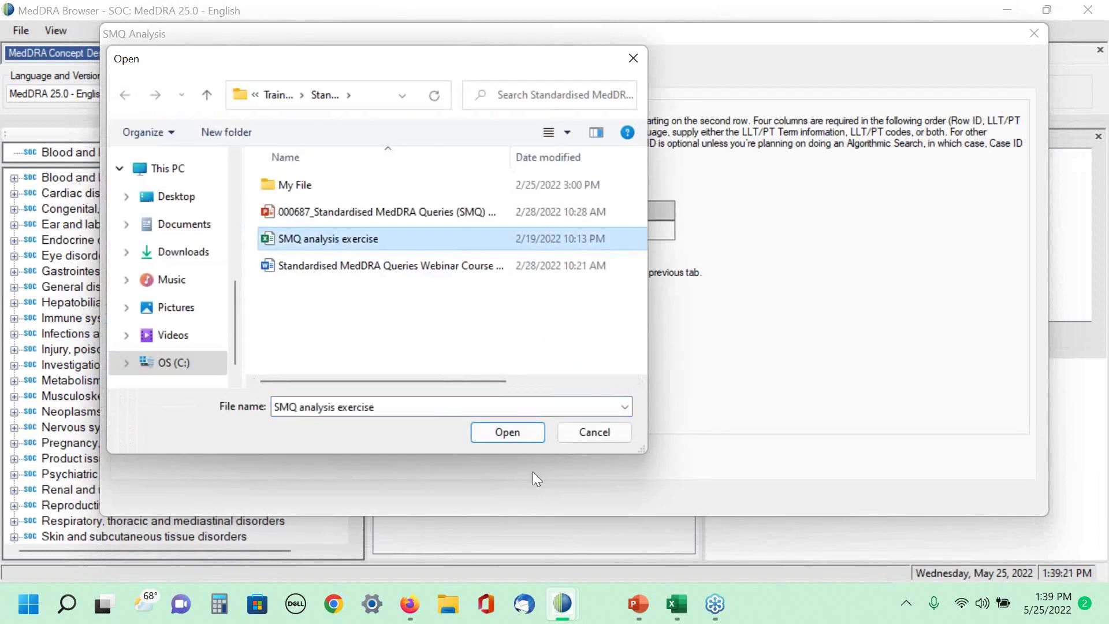
pyautogui.click(515, 431)
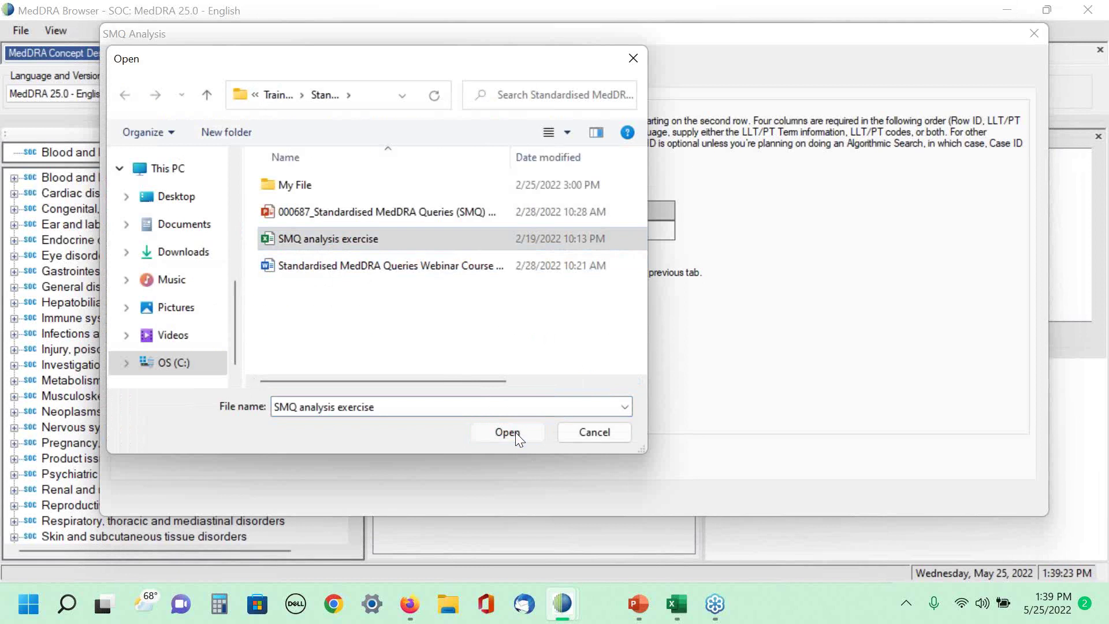
pyautogui.click(196, 412)
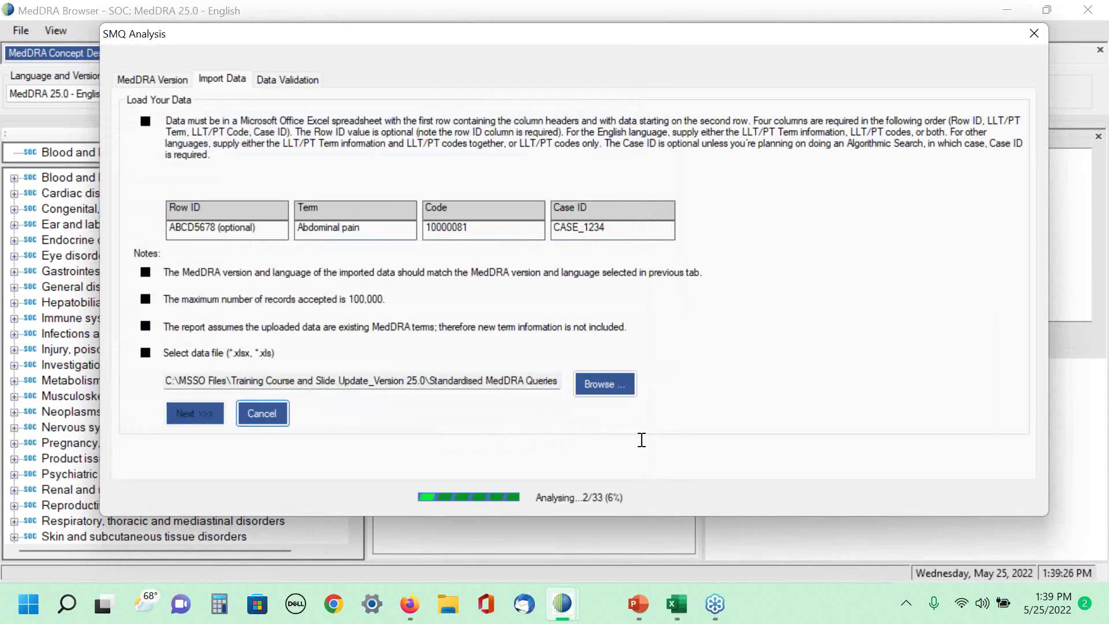
pyautogui.hotkey('alt', 'Tab')
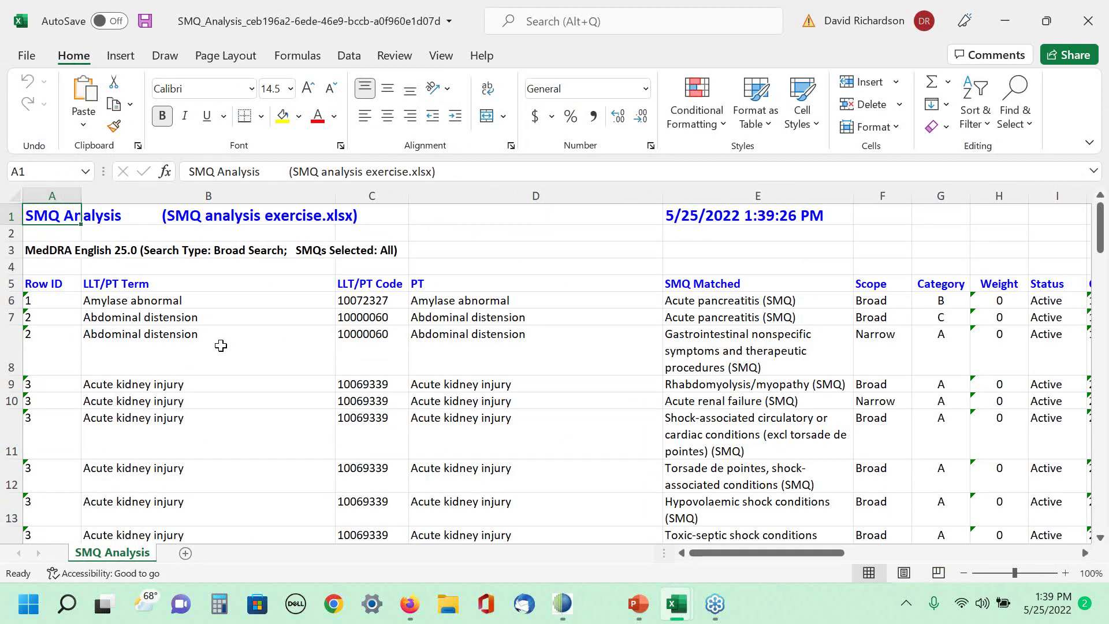
# Step: Skim the SMQ Analysis report down to its last data row and return to its header
pyautogui.scroll(-15, 221, 345)
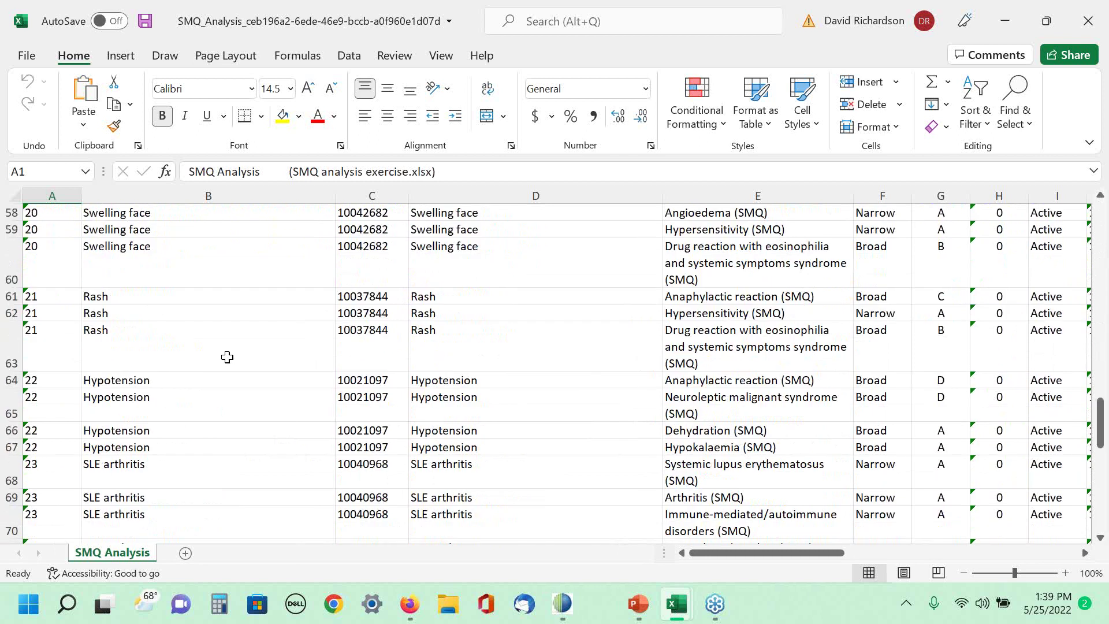
pyautogui.scroll(-11, 227, 356)
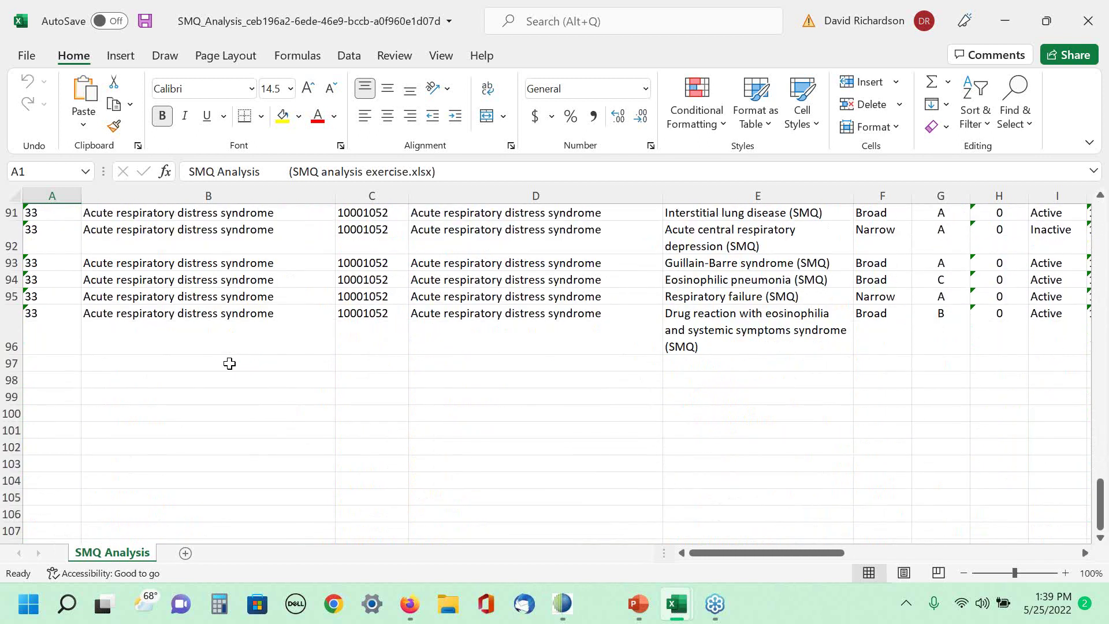
pyautogui.scroll(13, 229, 362)
pyautogui.scroll(17, 229, 363)
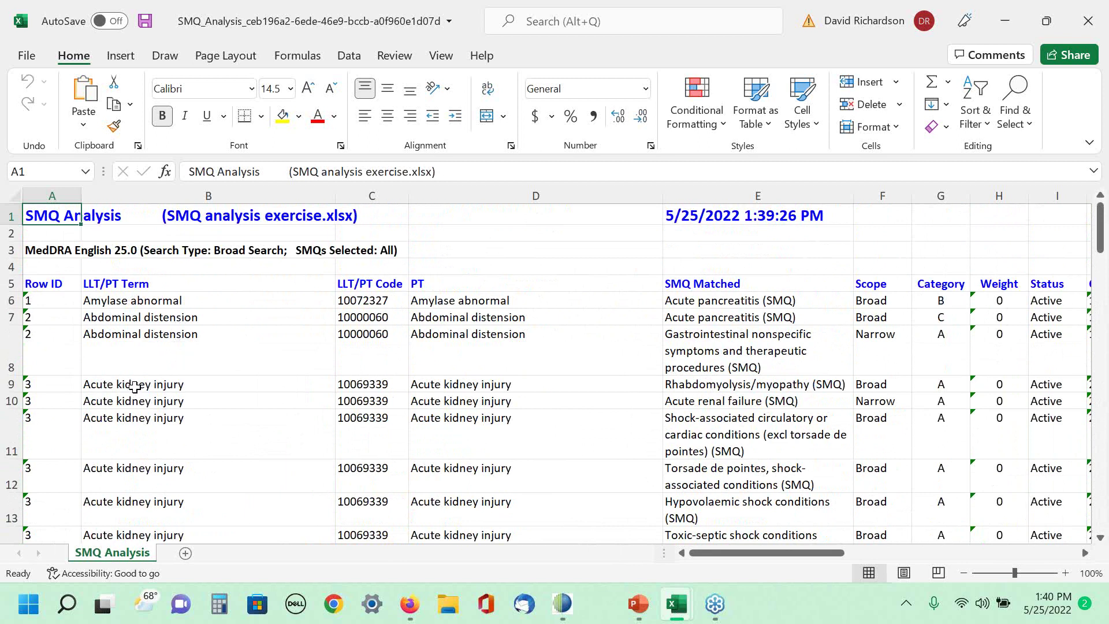
# Step: Examine the report's coded terms against their matched SMQs, scopes and categories, including the Case ID and SMQ Level columns
pyautogui.scroll(-1, 150, 386)
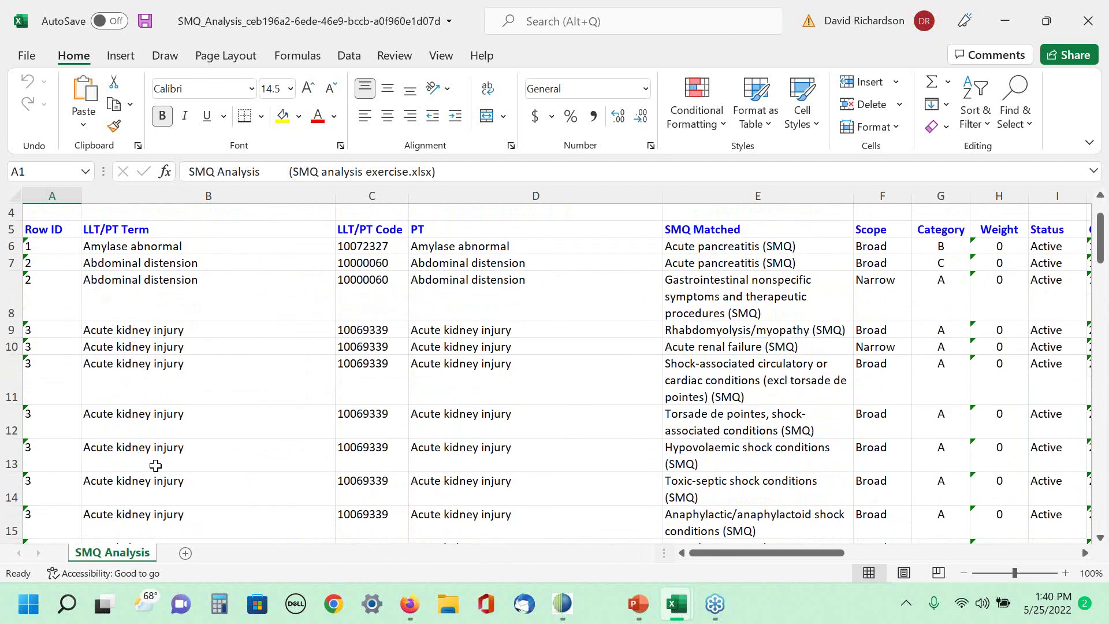
pyautogui.scroll(-3, 153, 467)
pyautogui.scroll(-1, 162, 464)
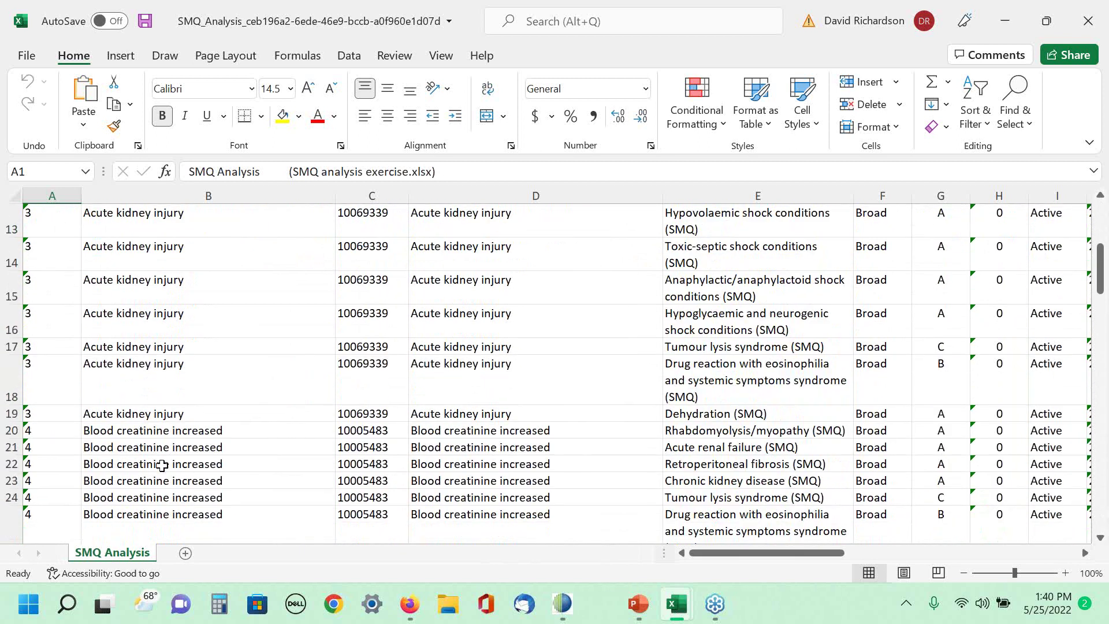
pyautogui.scroll(-2, 162, 464)
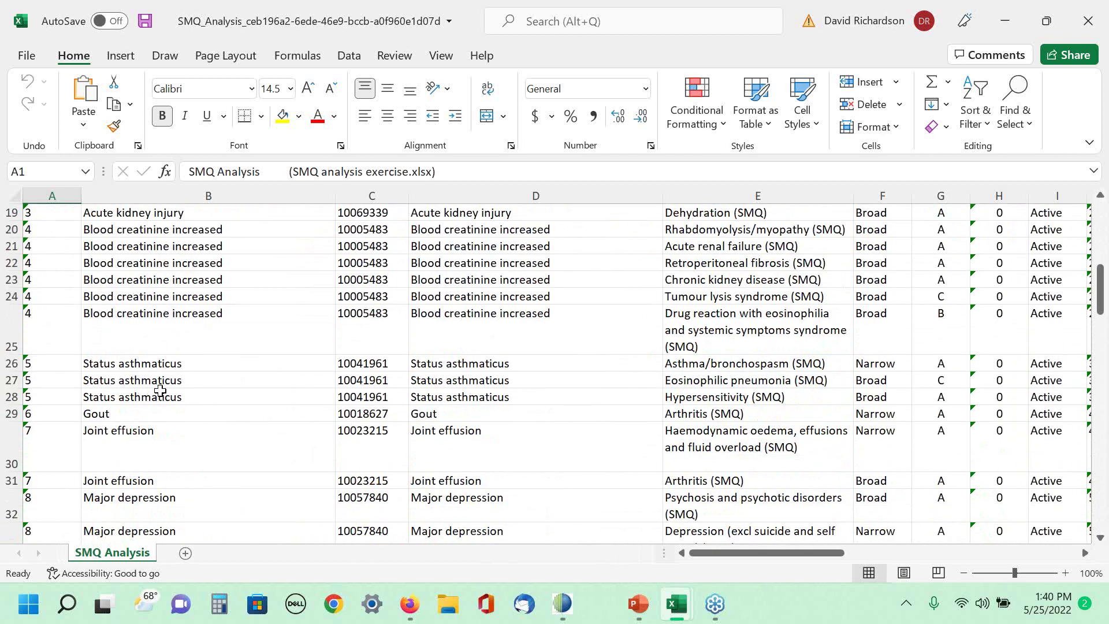
pyautogui.click(168, 412)
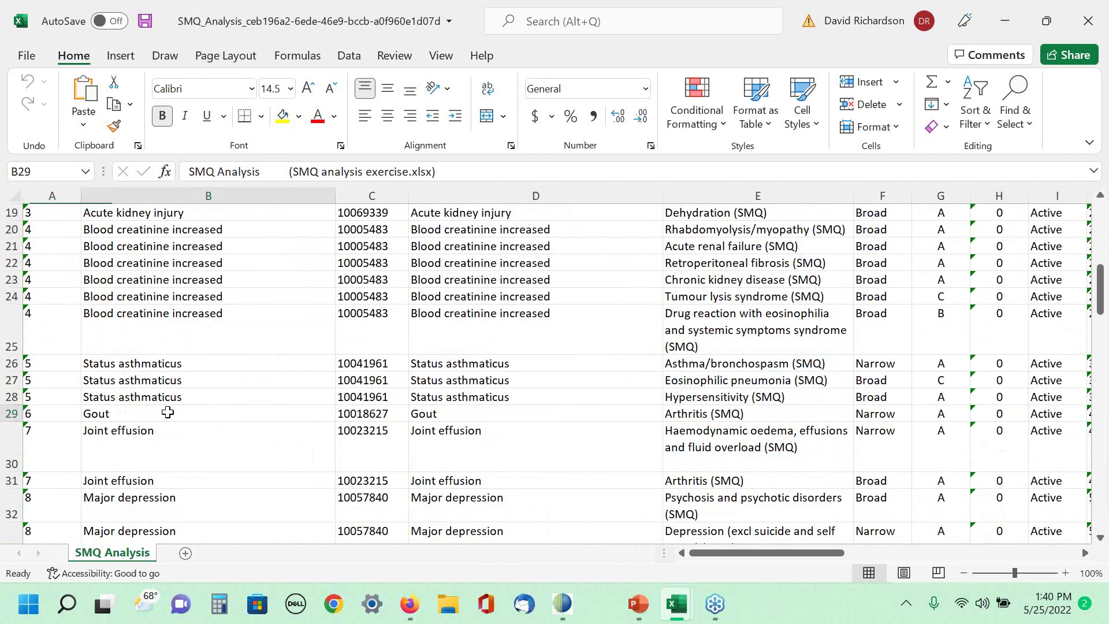
pyautogui.rightClick(167, 412)
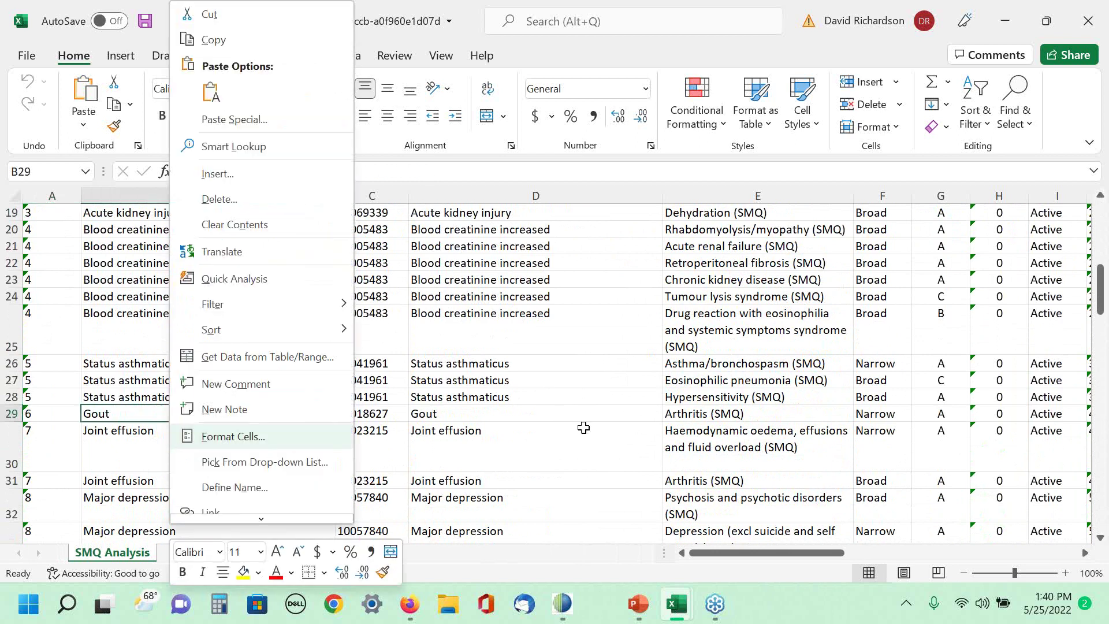
pyautogui.press('Escape')
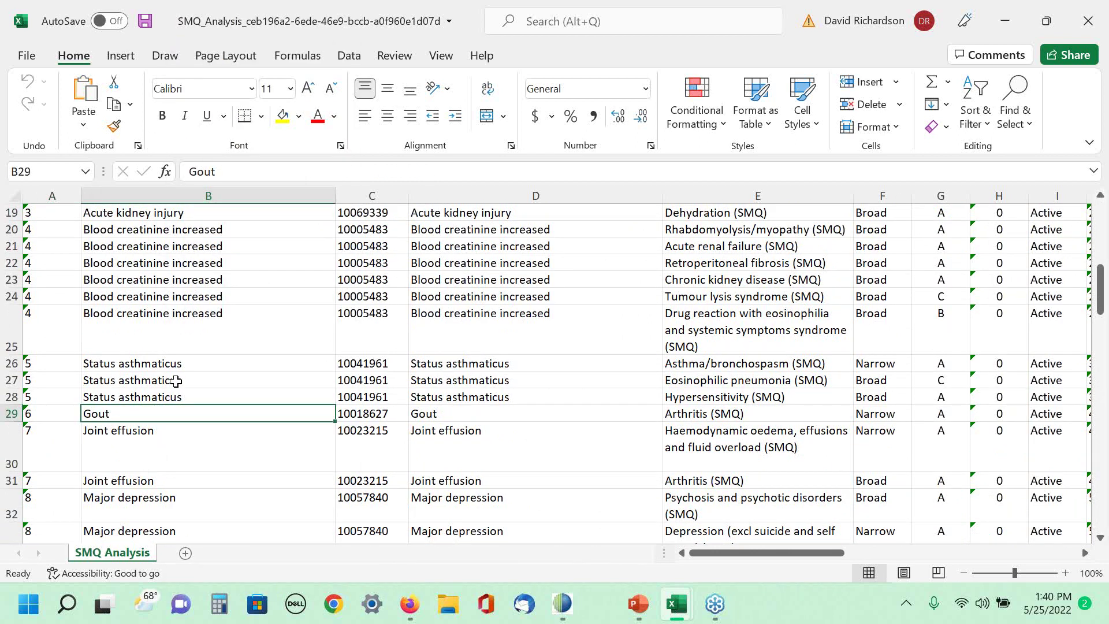
pyautogui.scroll(-2, 182, 379)
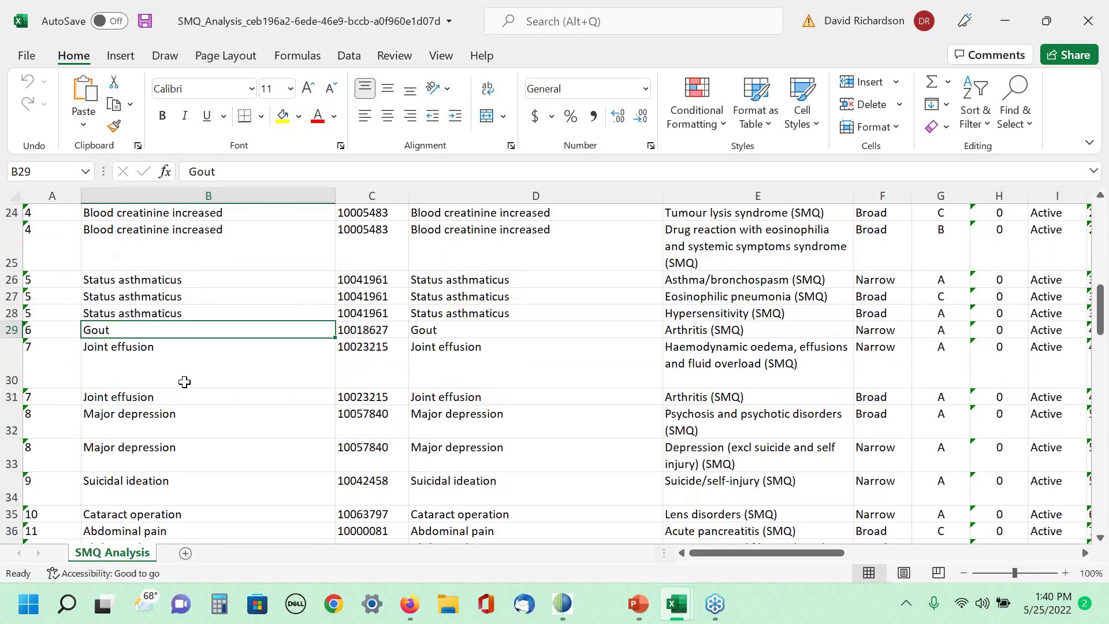
pyautogui.scroll(-10, 184, 382)
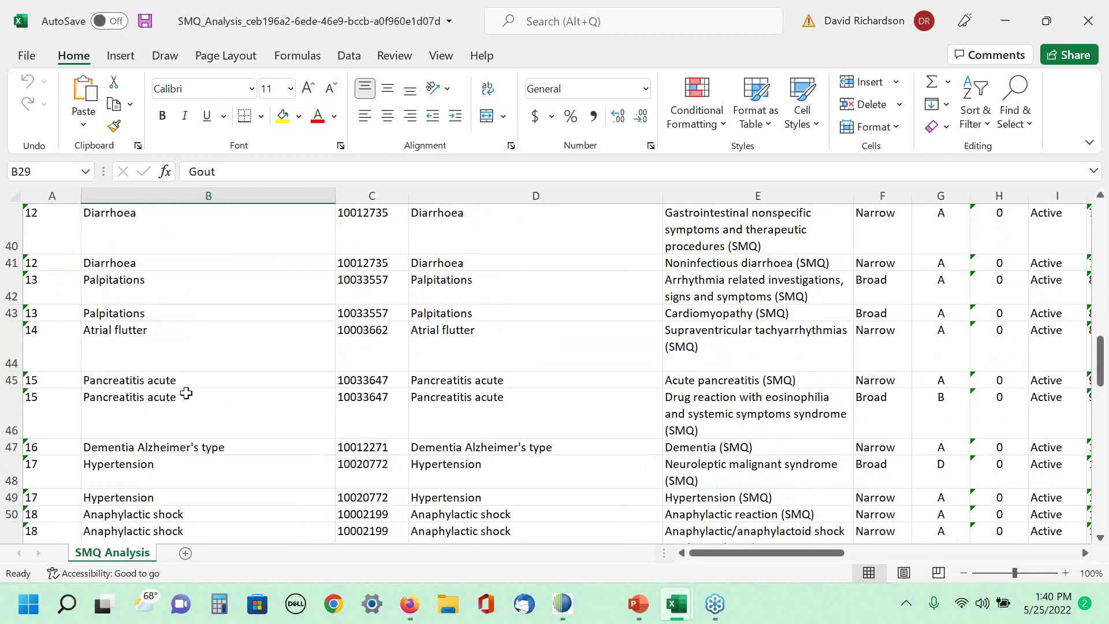
pyautogui.scroll(2, 185, 393)
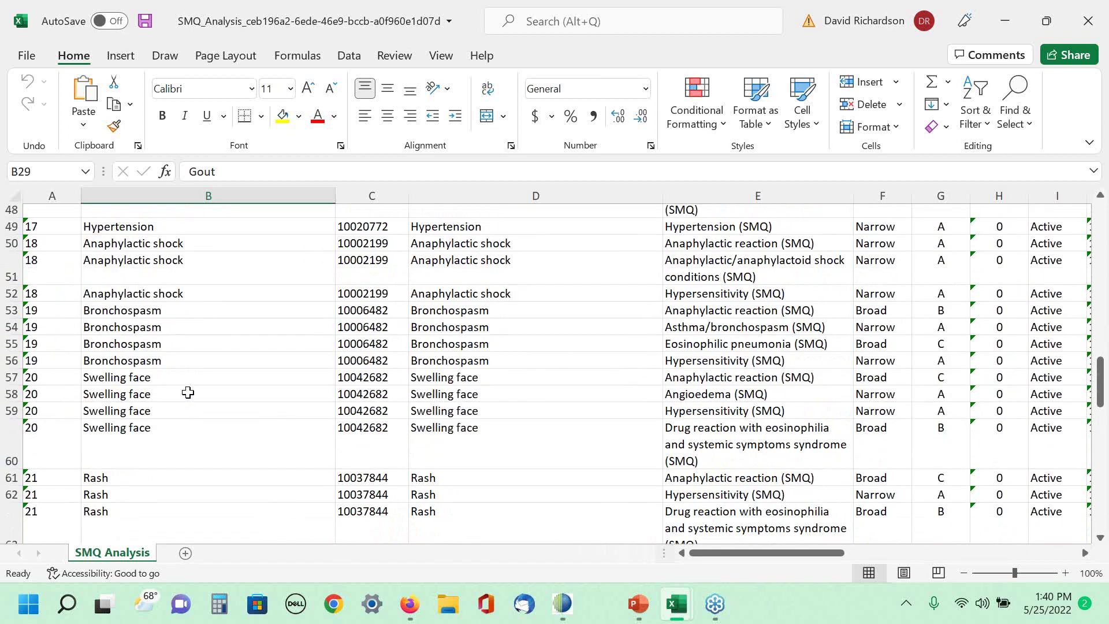
pyautogui.scroll(8, 274, 428)
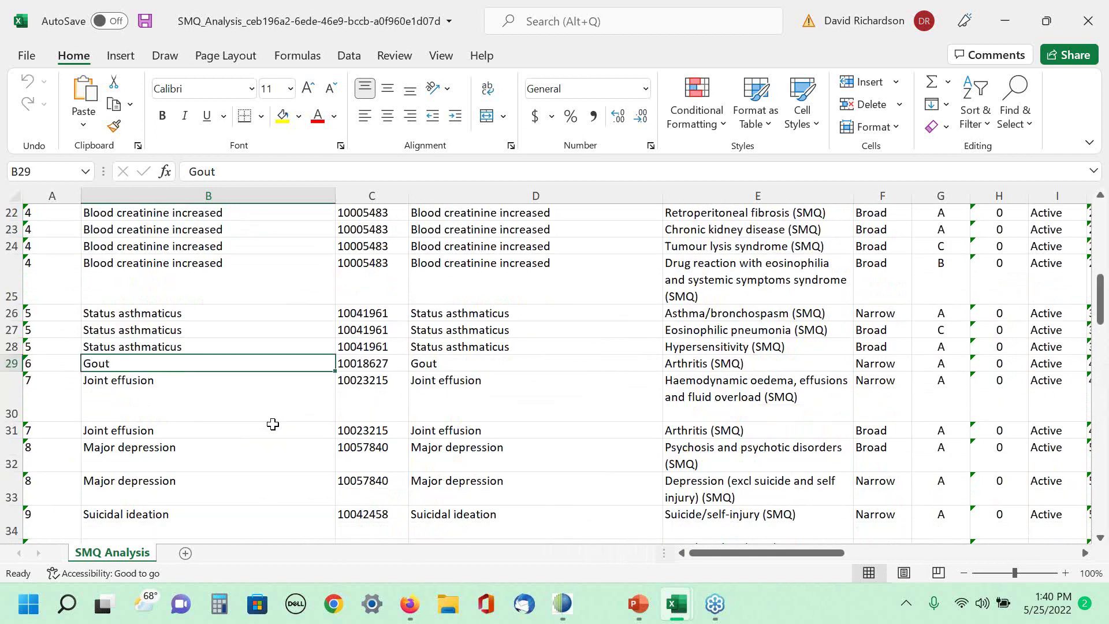
pyautogui.scroll(7, 273, 425)
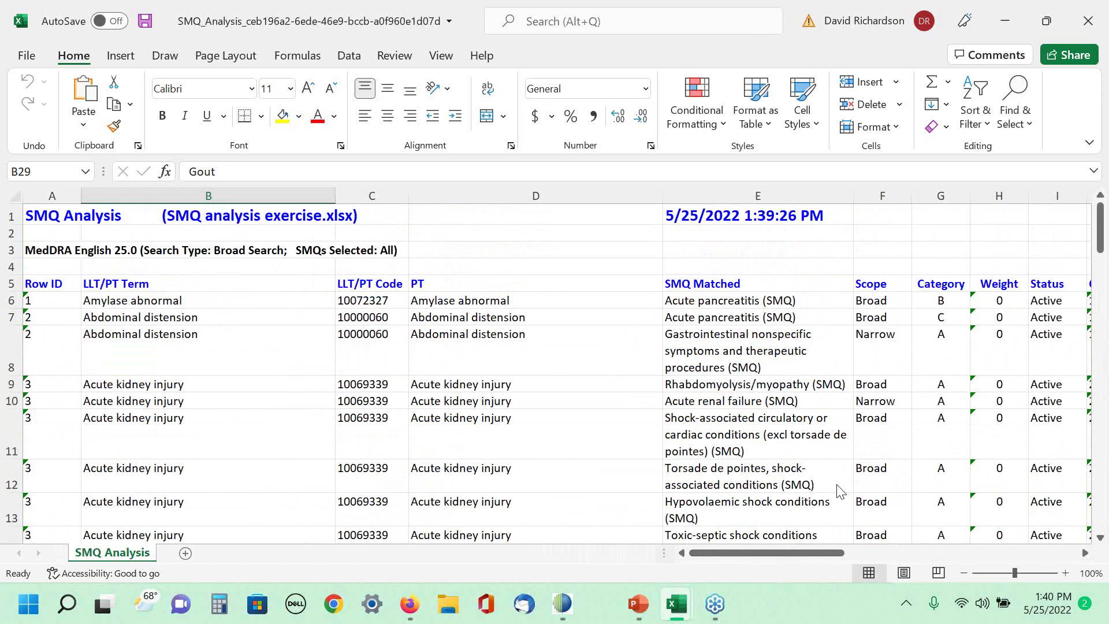
pyautogui.moveTo(807, 553); pyautogui.dragTo(869, 559)
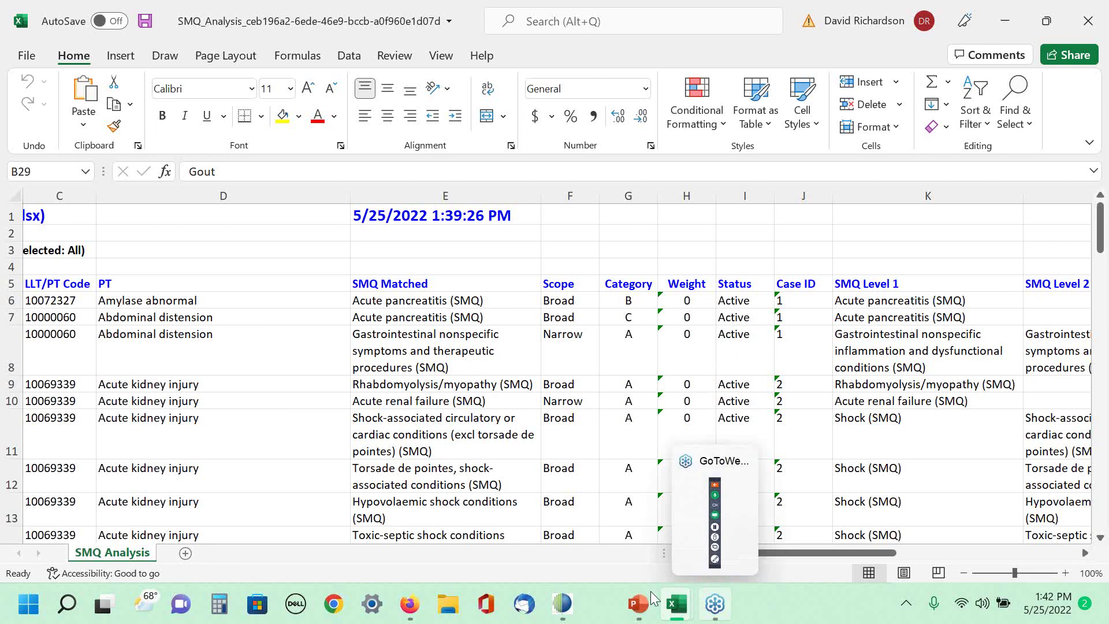
# Step: Switch back to MedDRA Browser, close the SMQ Analysis dialog and set the browser view to SMQ
pyautogui.moveTo(565, 611)
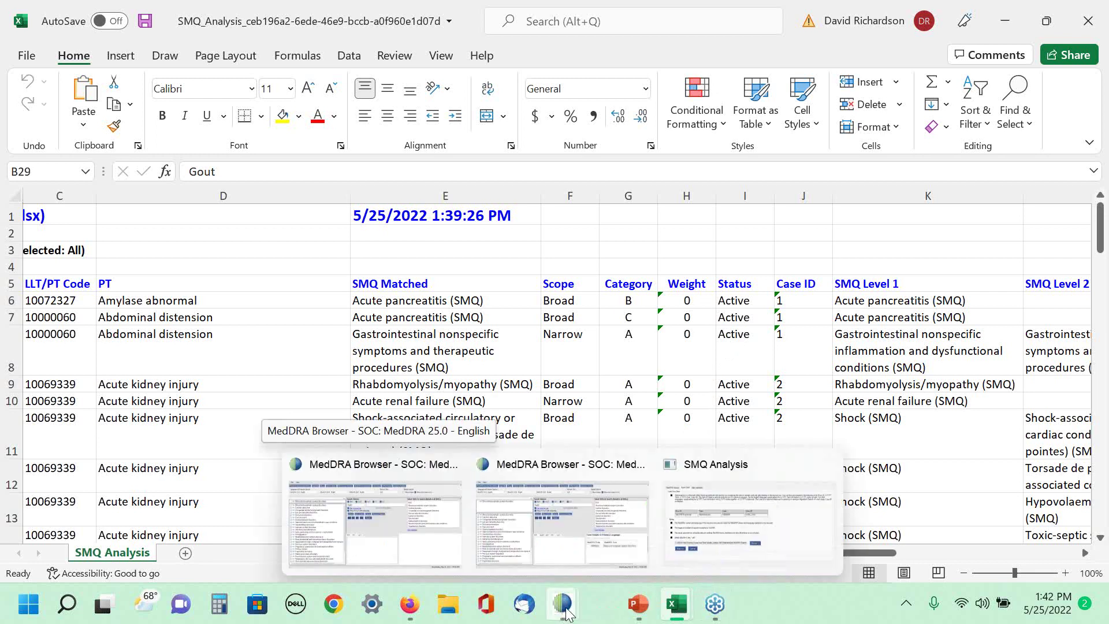
pyautogui.click(564, 605)
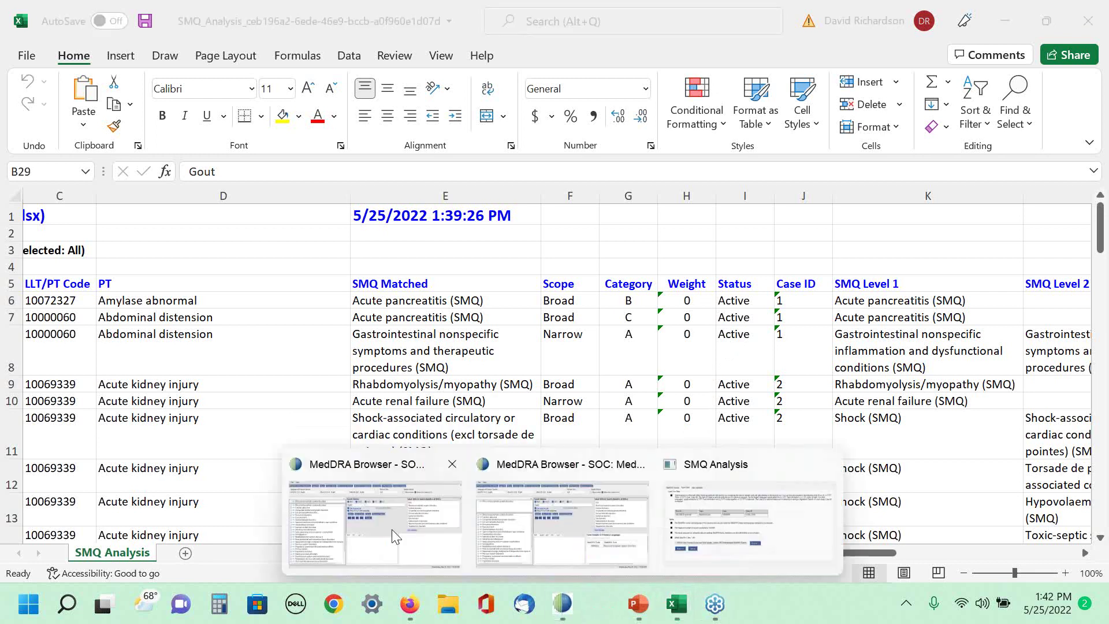
pyautogui.click(392, 536)
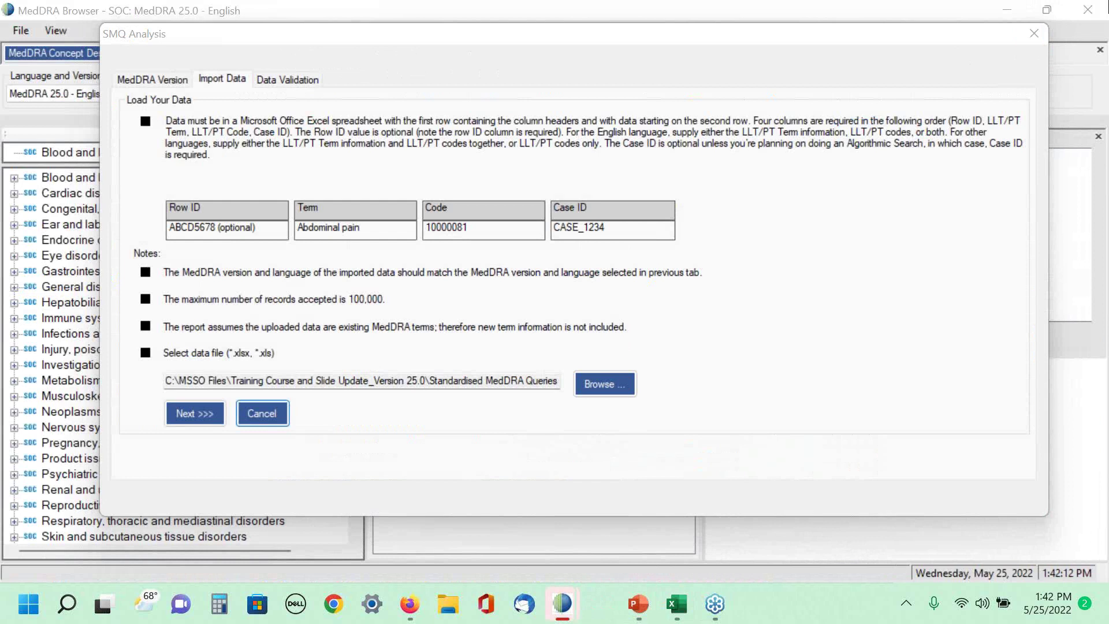
pyautogui.click(1034, 33)
pyautogui.click(641, 94)
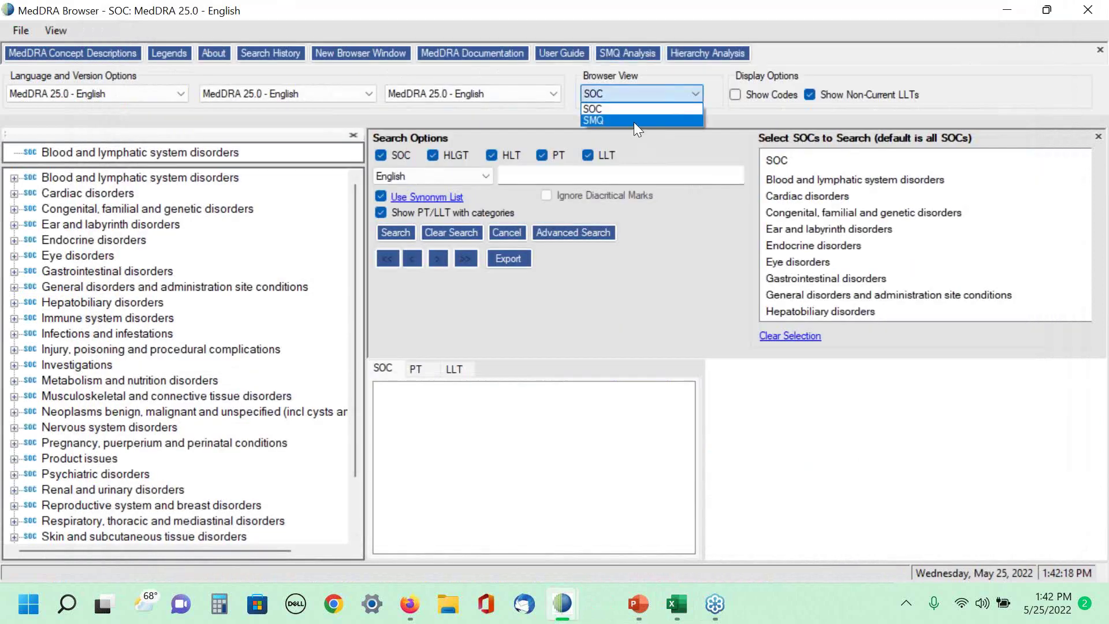
pyautogui.click(633, 122)
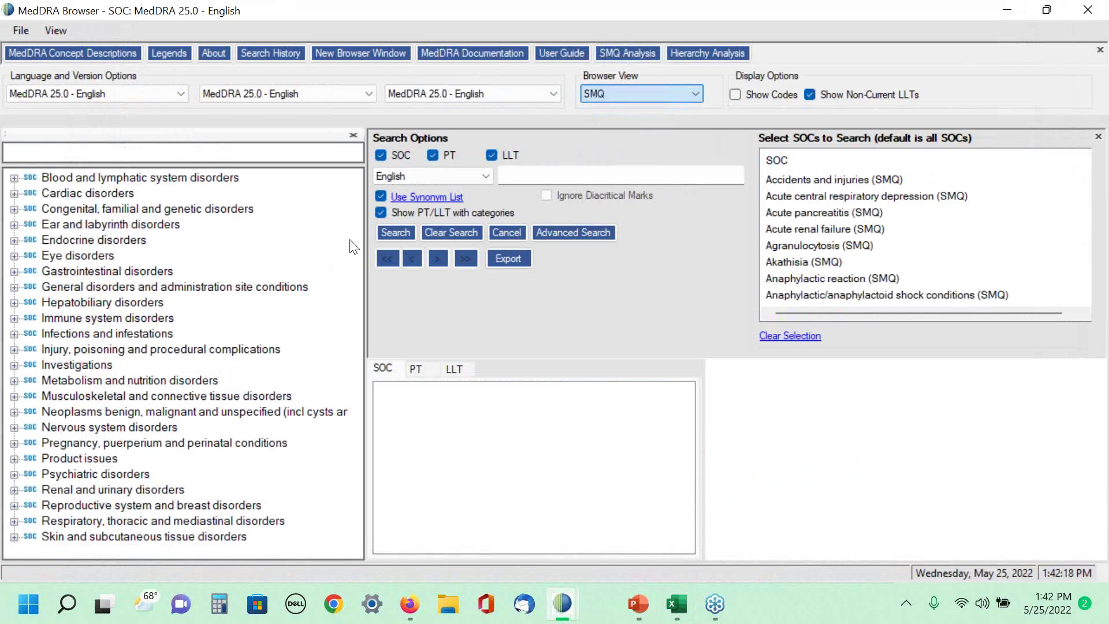
# Step: Expand Systemic lupus erythematosus (SMQ) in the SMQ hierarchy to list its preferred terms
pyautogui.moveTo(353, 259); pyautogui.dragTo(393, 485)
pyautogui.scroll(-1, 202, 424)
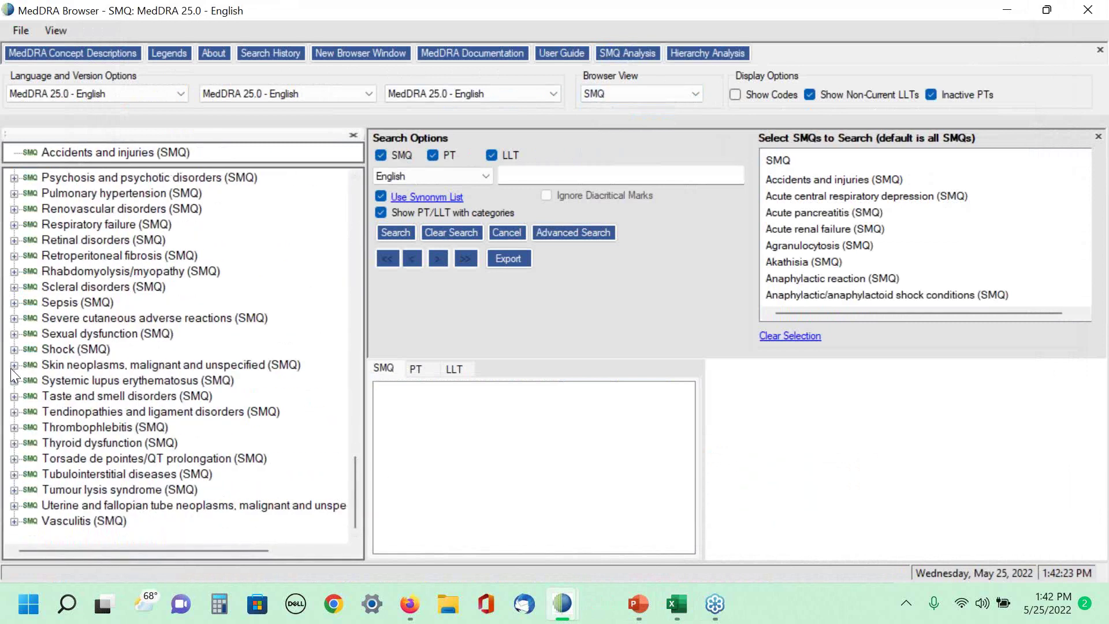
pyautogui.click(23, 382)
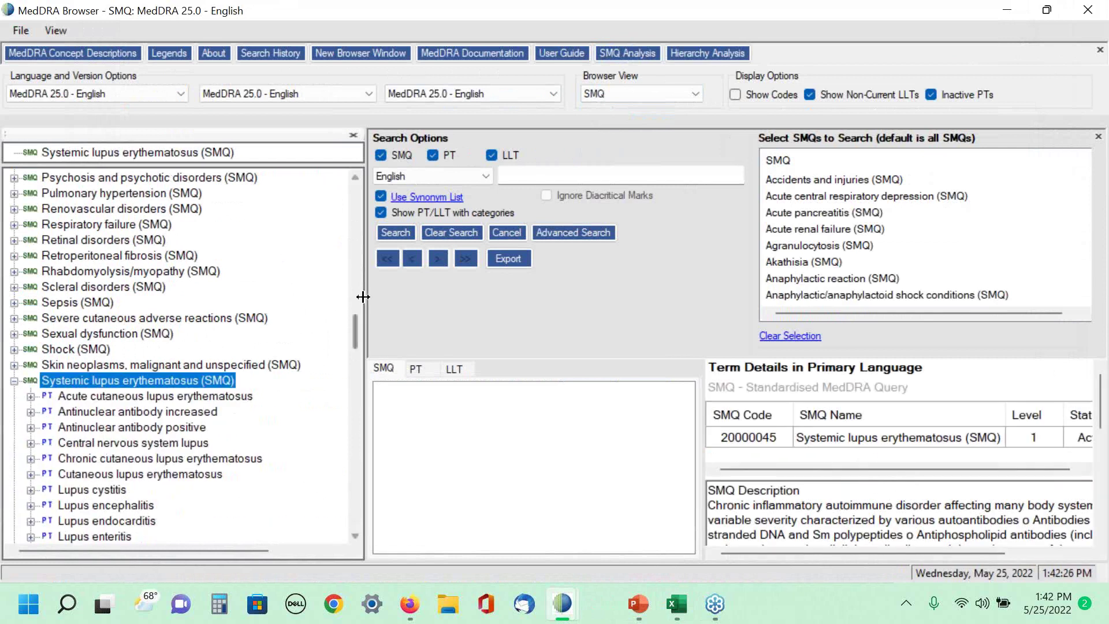
# Step: Examine the preferred terms under Systemic lupus erythematosus (SMQ), from the narrow lupus terms through the lettered broad categories
pyautogui.moveTo(354, 328); pyautogui.dragTo(355, 353)
pyautogui.scroll(2, 138, 325)
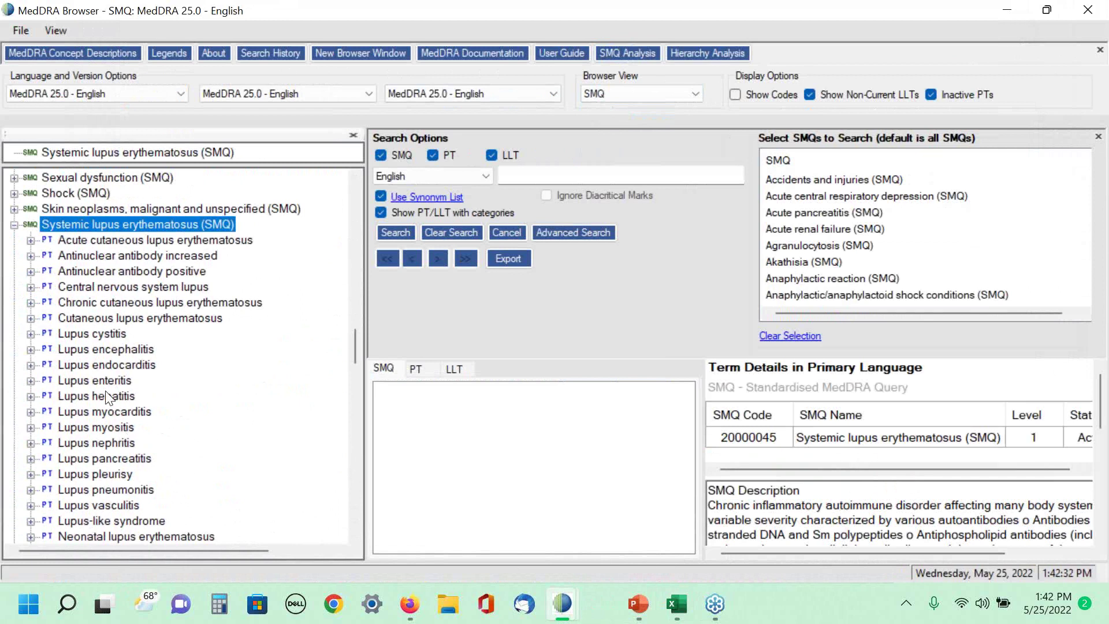
pyautogui.scroll(-2, 237, 358)
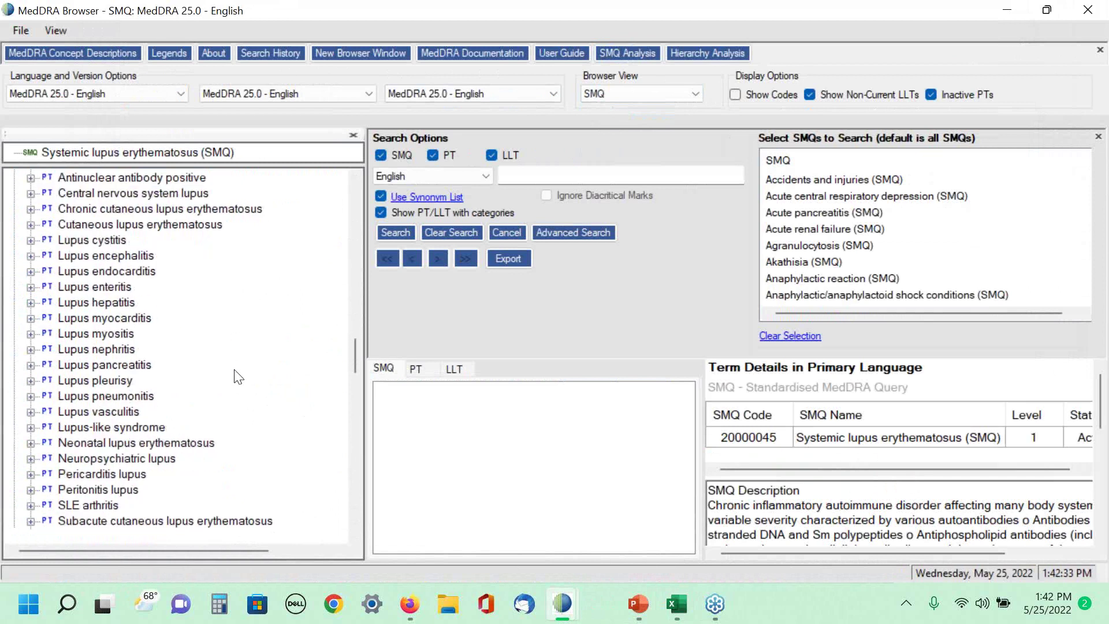
pyautogui.scroll(-8, 236, 376)
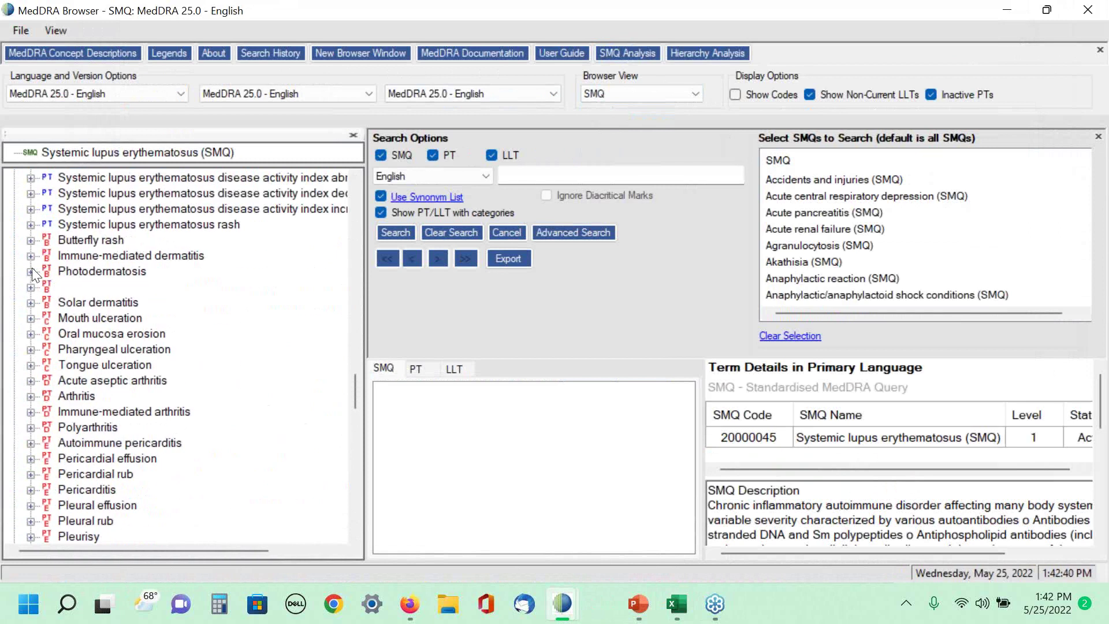
pyautogui.scroll(-1, 68, 292)
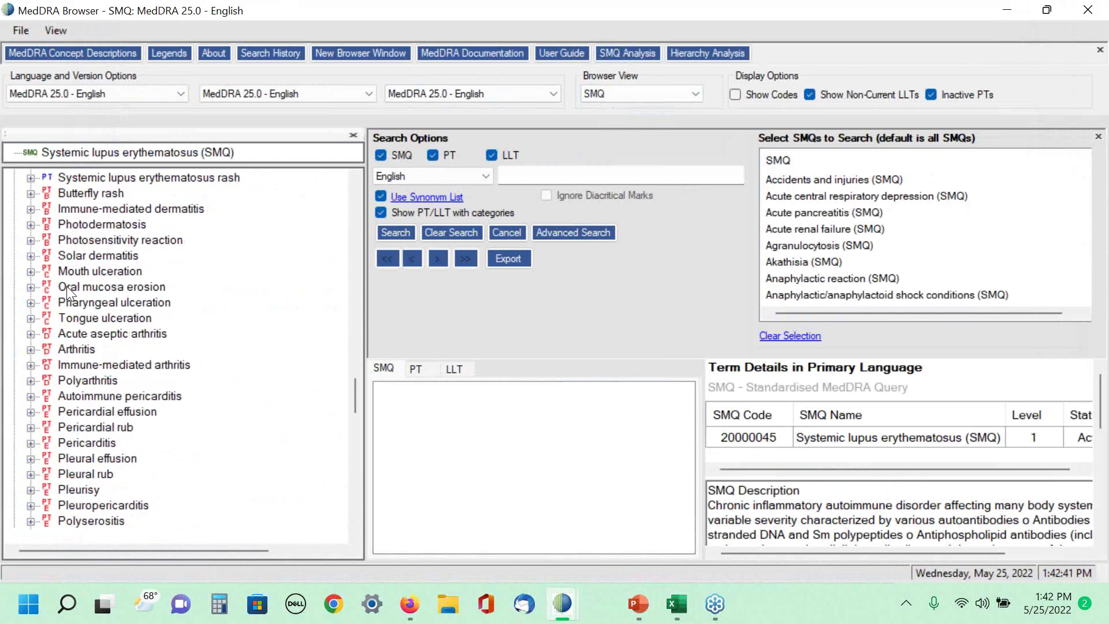
pyautogui.scroll(-10, 98, 333)
pyautogui.scroll(-8, 101, 338)
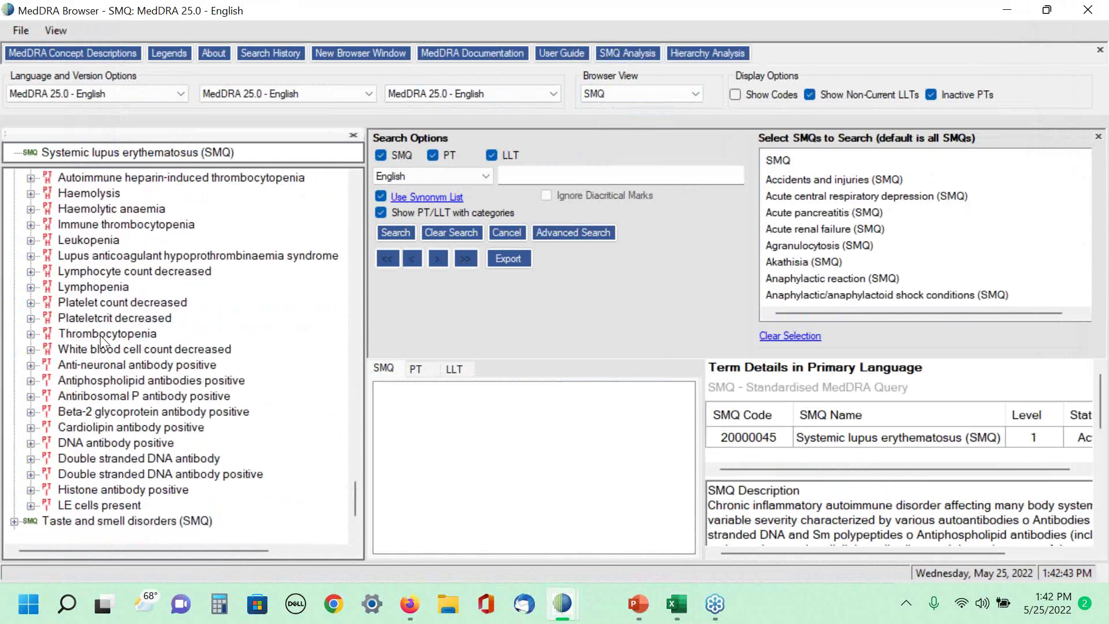
# Step: Review the details and SMQ occurrences of the Butterfly rash preferred term under Systemic lupus erythematosus (SMQ), including its category and weight
pyautogui.scroll(-3, 79, 366)
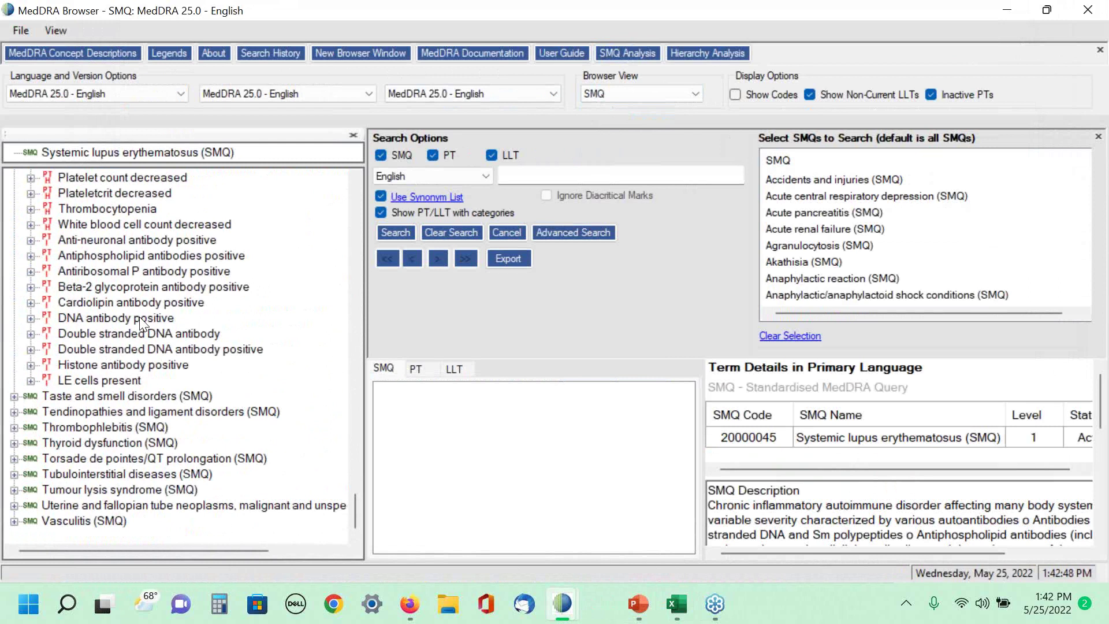
pyautogui.scroll(3, 139, 322)
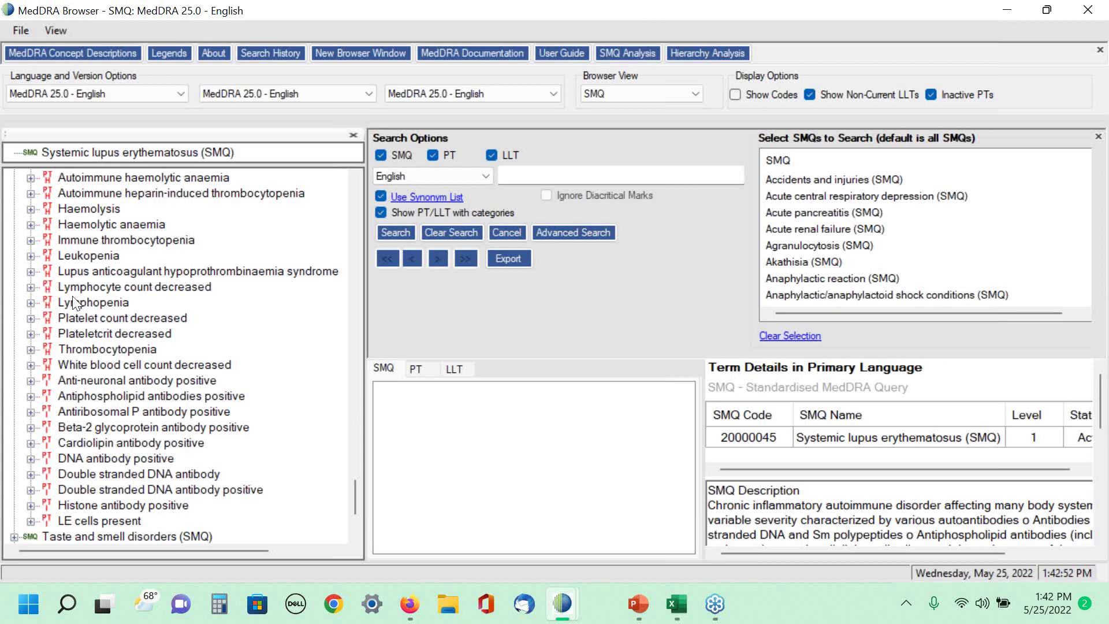
pyautogui.scroll(9, 139, 348)
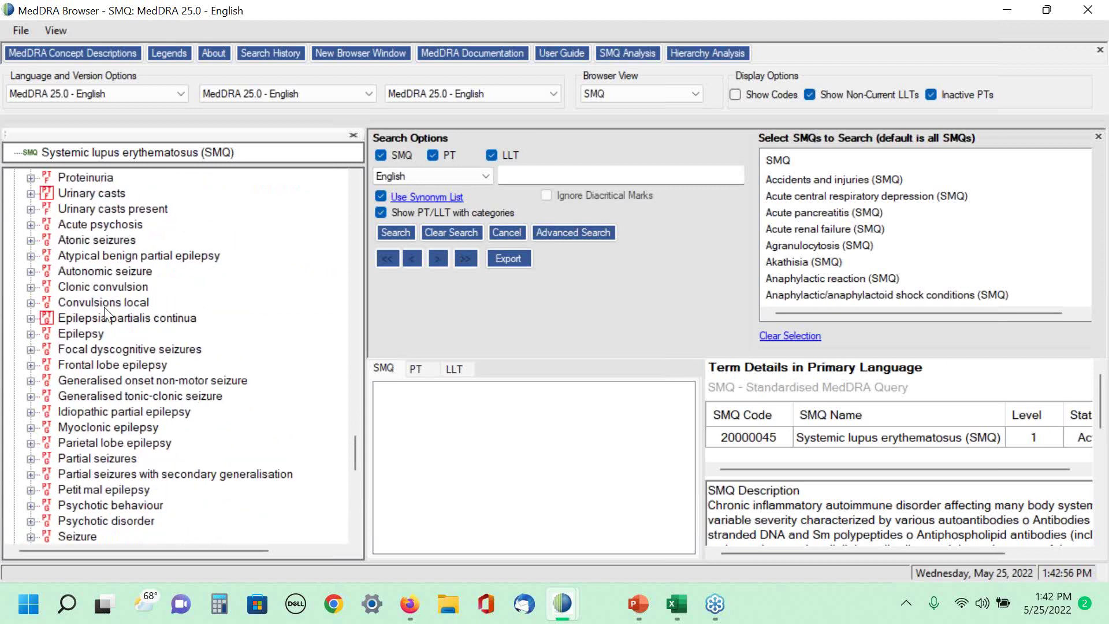
pyautogui.scroll(11, 213, 301)
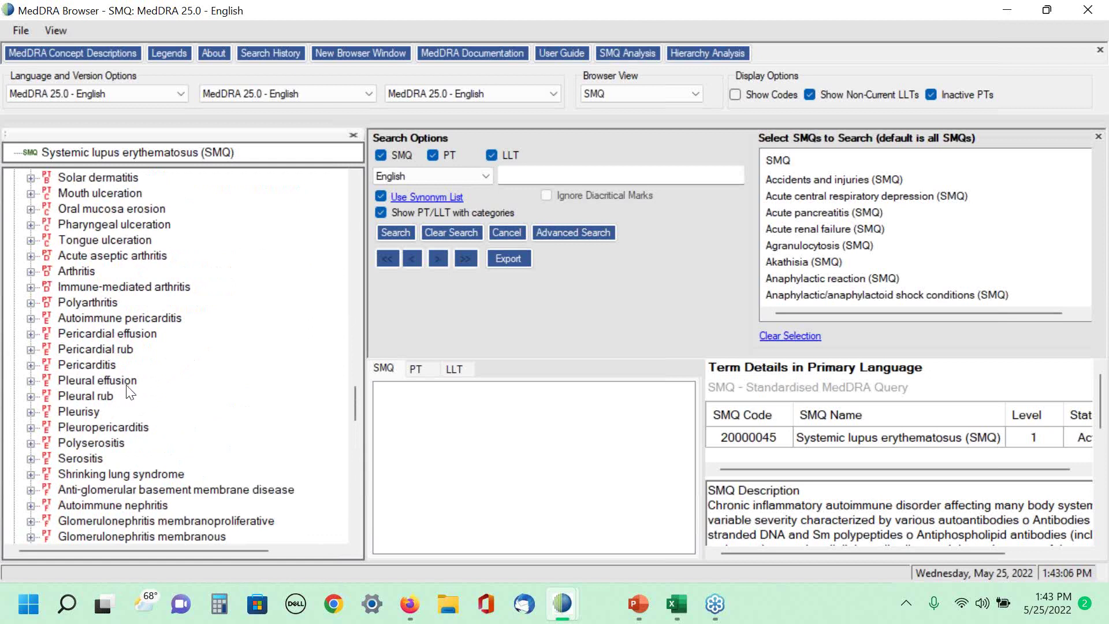
pyautogui.scroll(5, 138, 386)
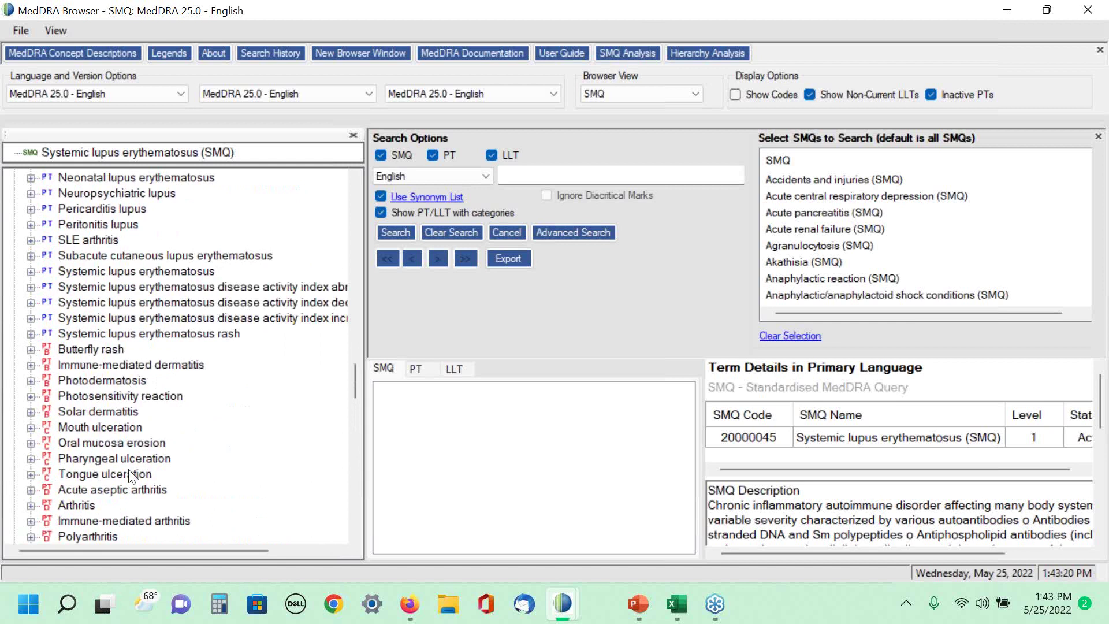
pyautogui.rightClick(91, 349)
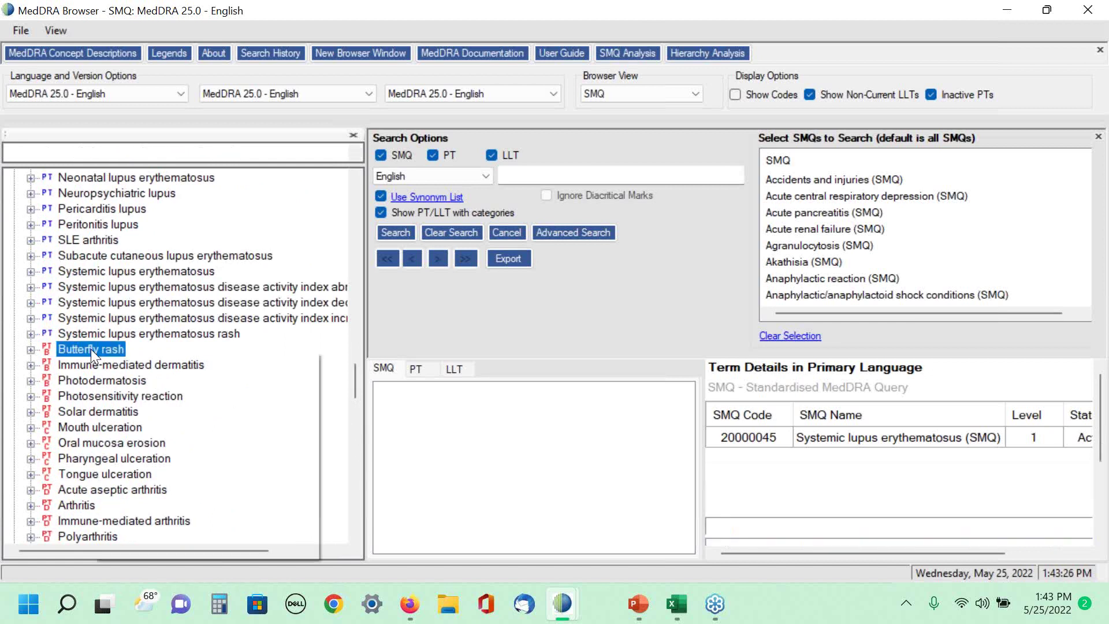
pyautogui.click(159, 361)
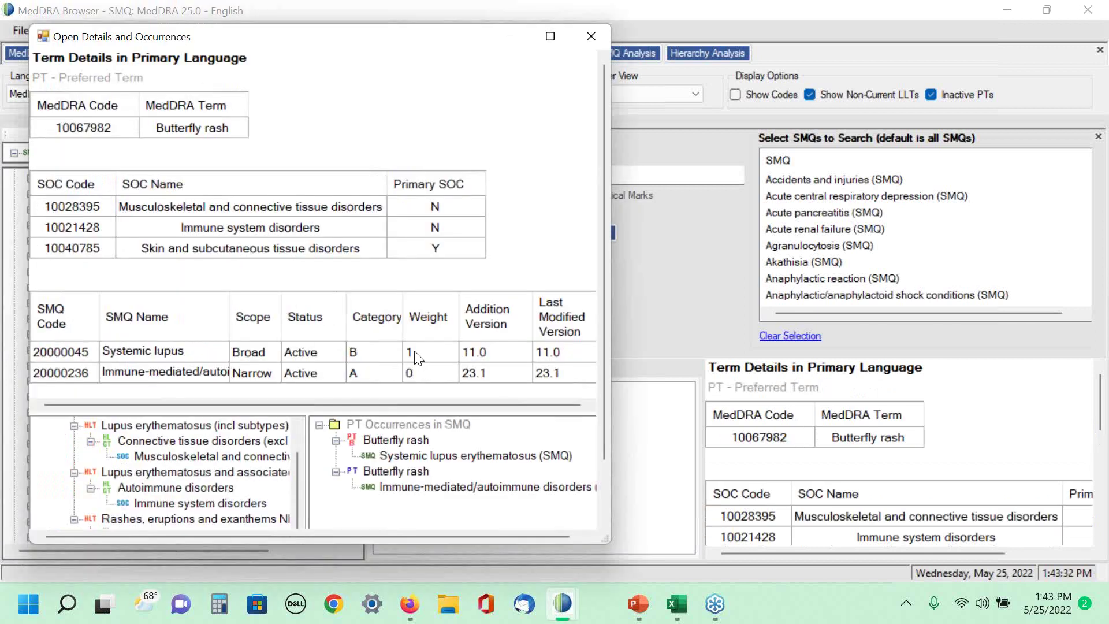
pyautogui.click(593, 38)
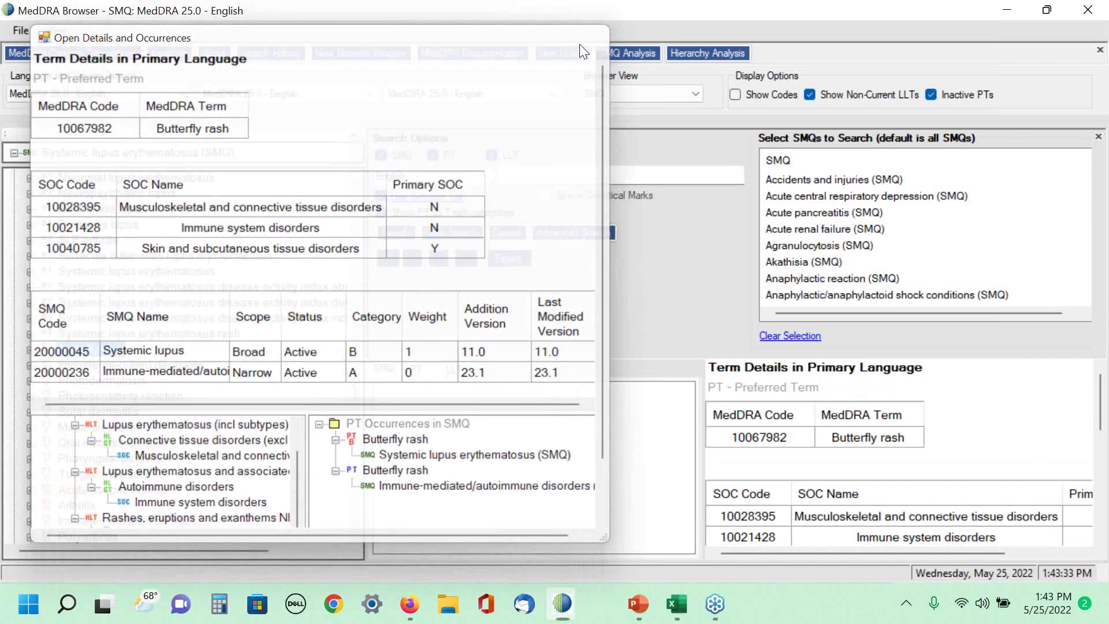
# Step: Review the details and occurrences of the Pleural effusion preferred term, including its weight in each SMQ, and close them
pyautogui.scroll(-4, 105, 430)
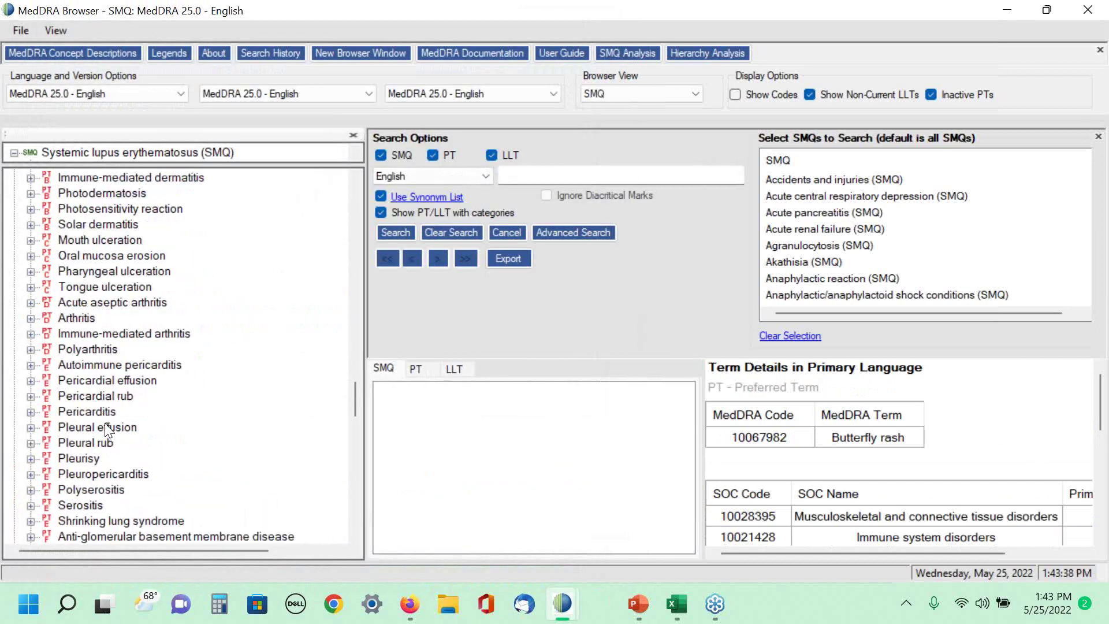
pyautogui.click(104, 427)
pyautogui.rightClick(104, 426)
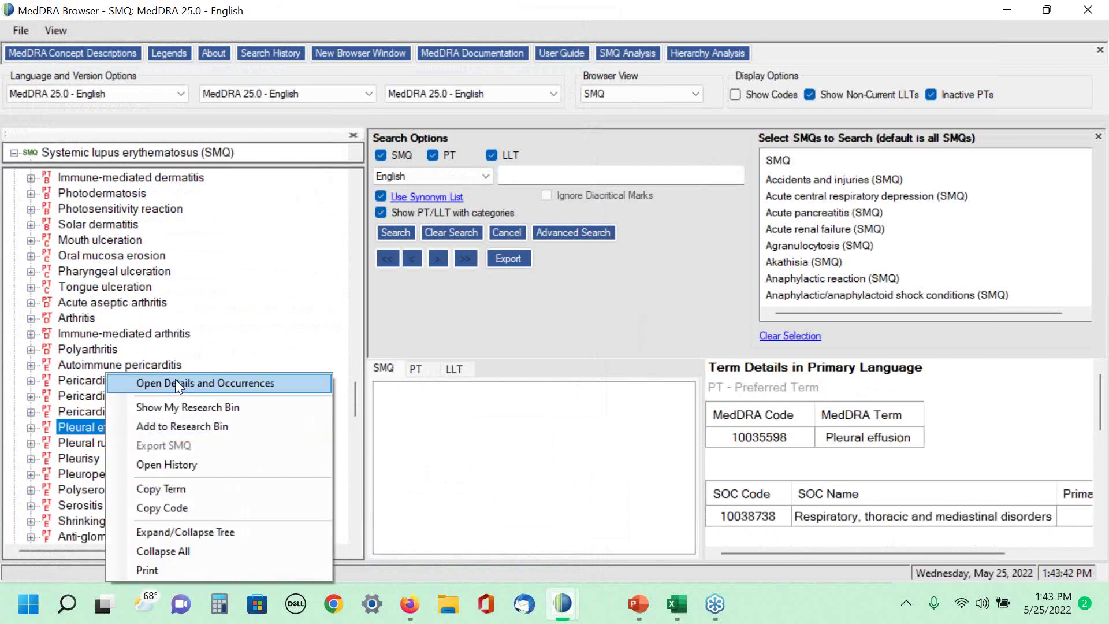
pyautogui.click(175, 381)
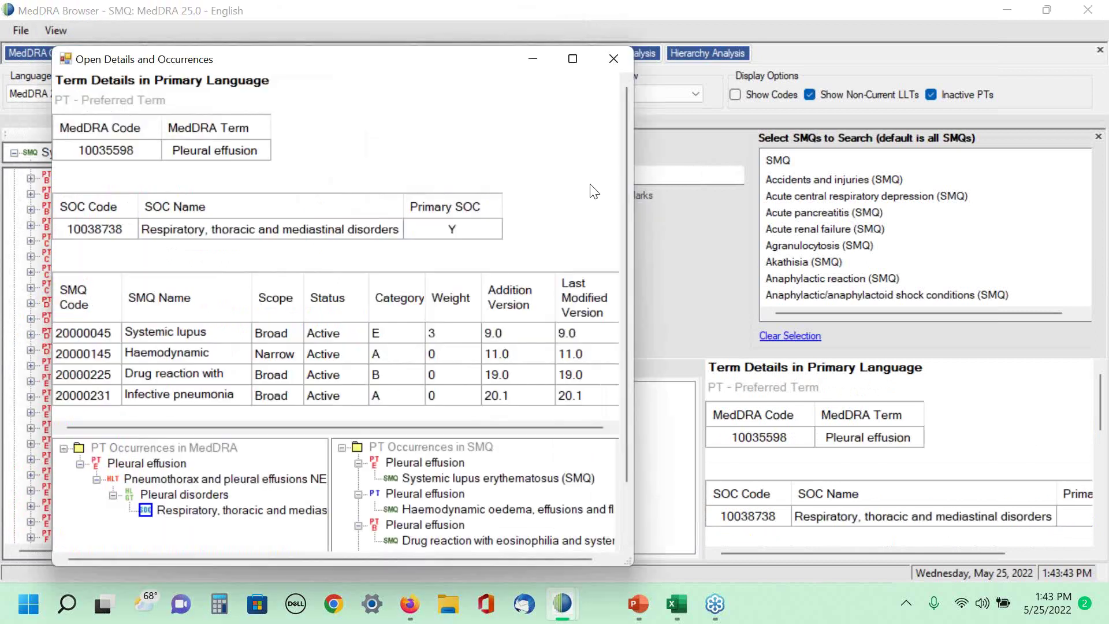
pyautogui.click(612, 58)
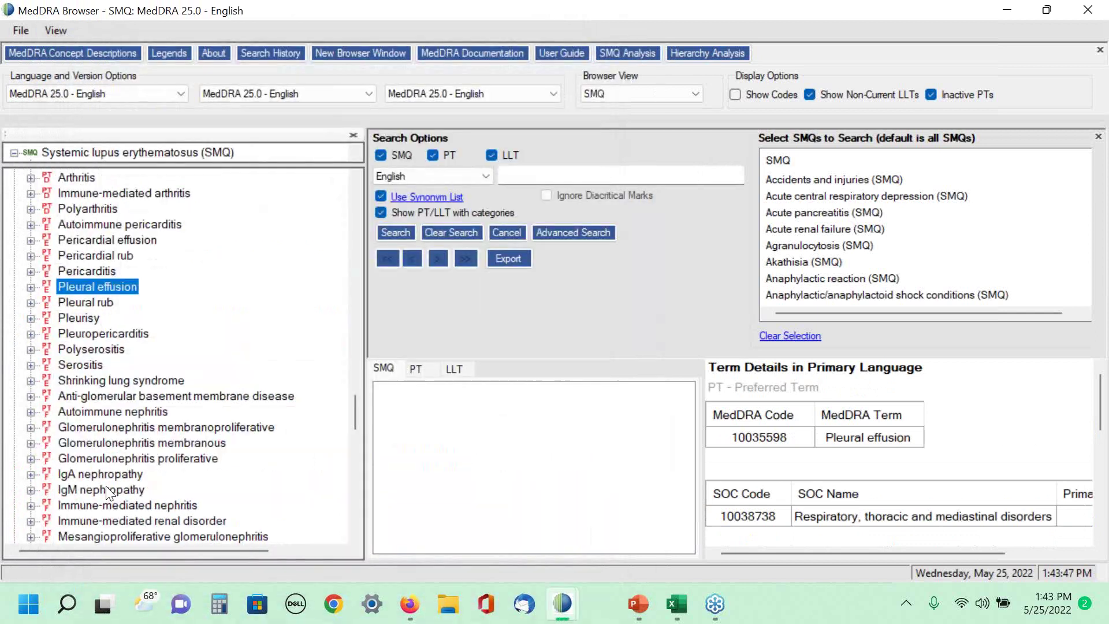
# Step: Review the details and occurrences of the IgM nephropathy preferred term, including its category and weight, and close them
pyautogui.click(106, 489)
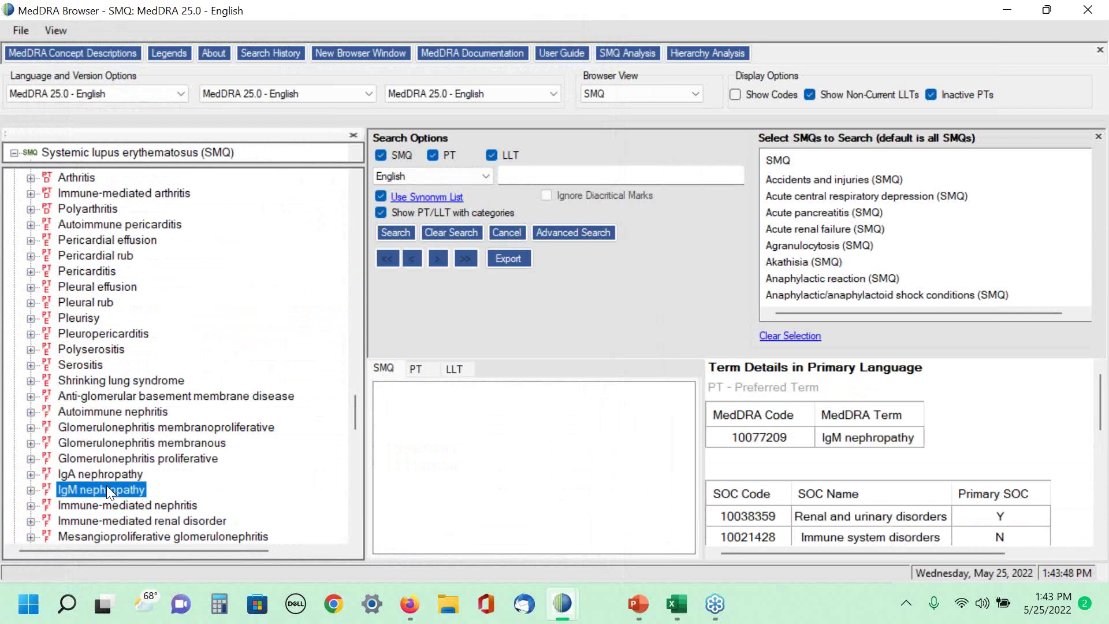
pyautogui.rightClick(107, 488)
pyautogui.click(221, 383)
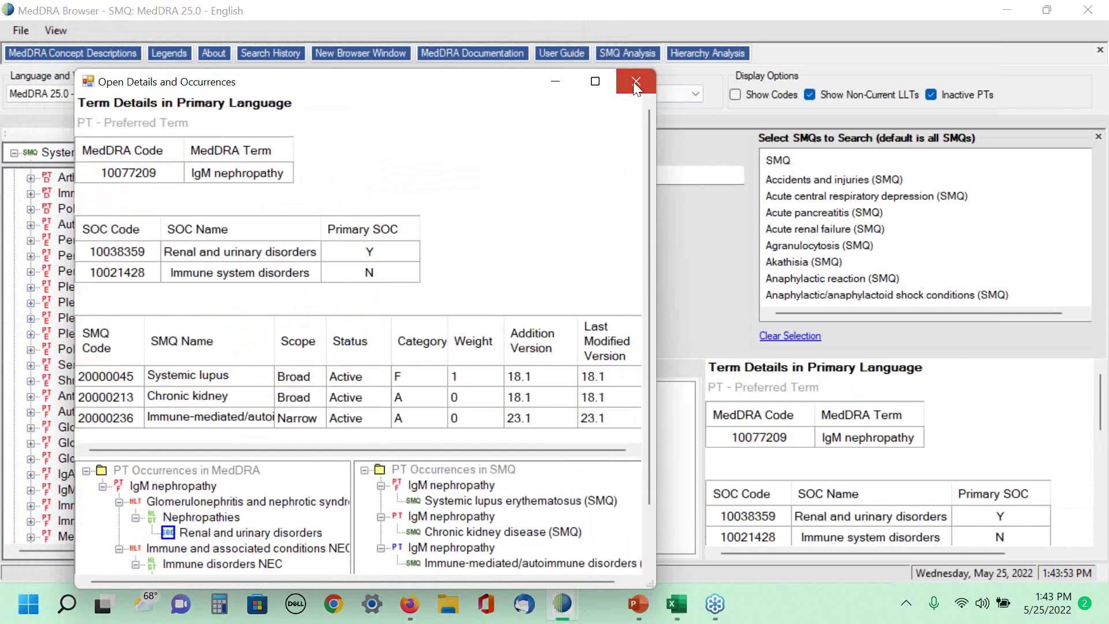
pyautogui.click(635, 81)
# Step: Review the details and occurrences of the Epilepsy preferred term, including its category and weight, and close them
pyautogui.scroll(-8, 90, 382)
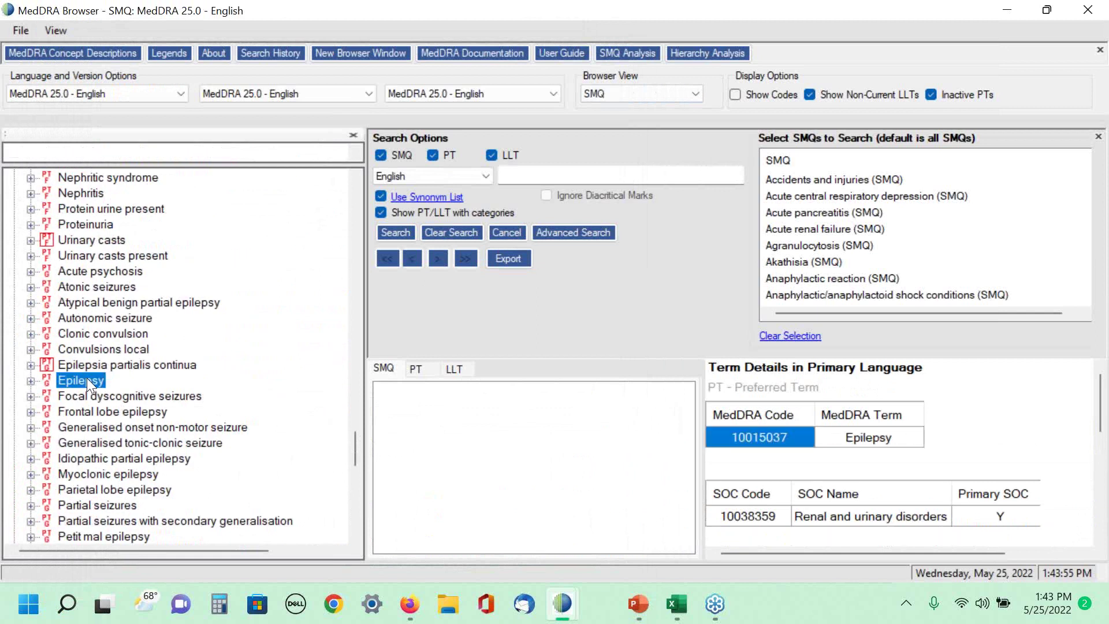
pyautogui.rightClick(85, 380)
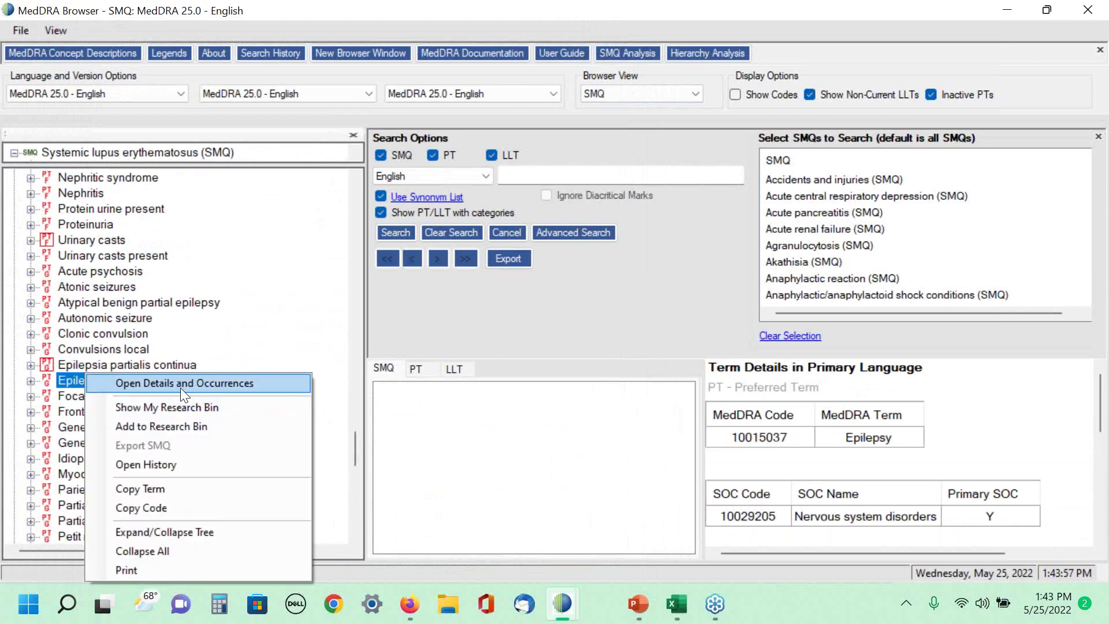
pyautogui.click(180, 387)
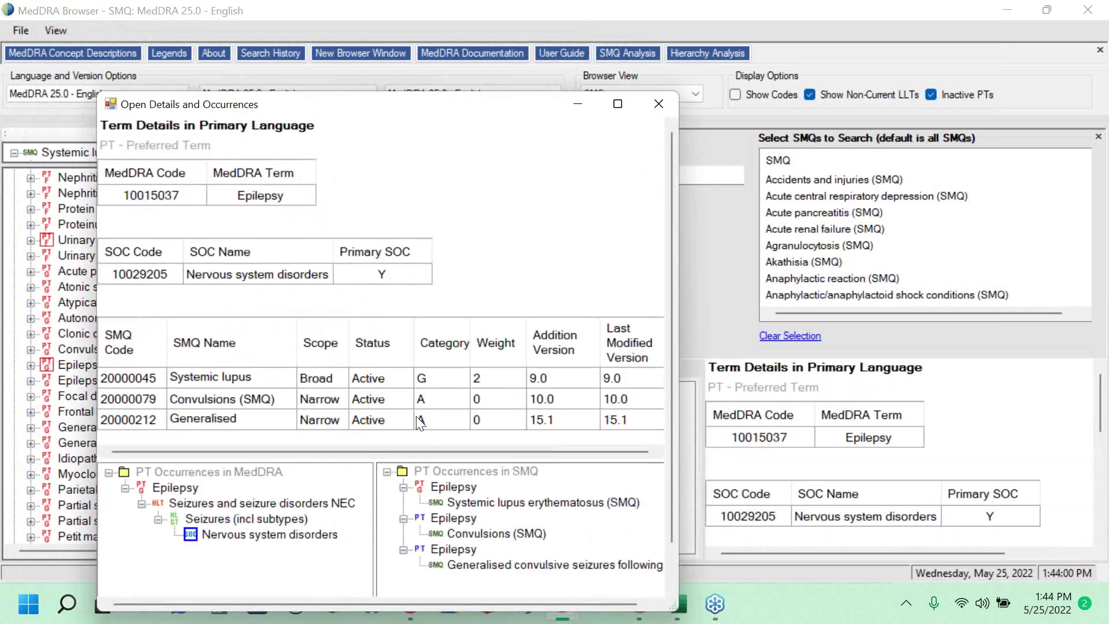
pyautogui.click(658, 104)
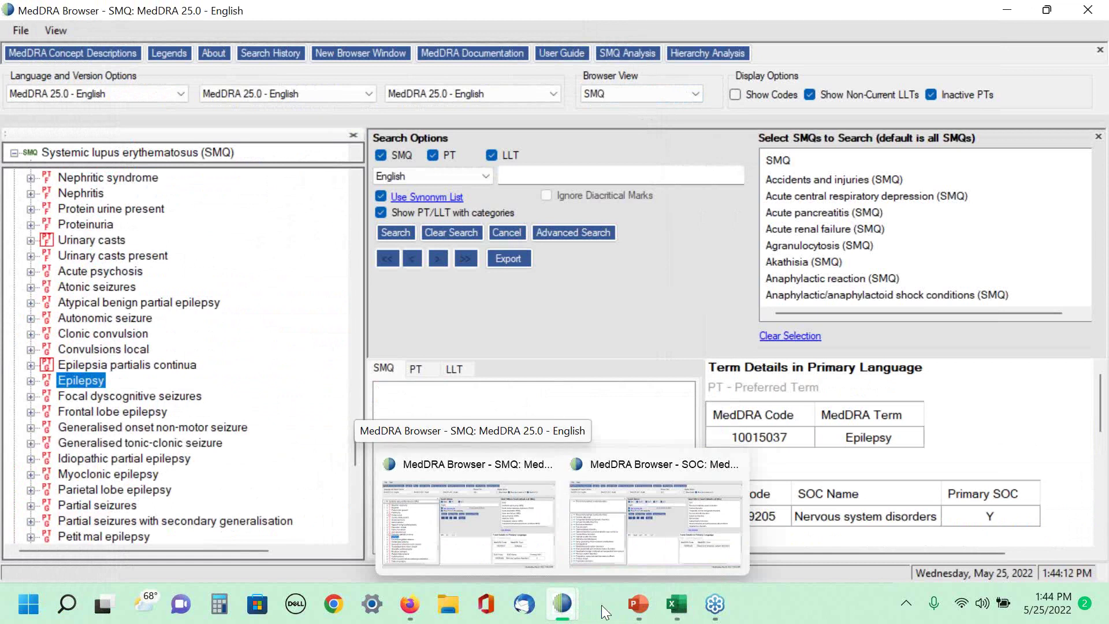
# Step: Start a new SMQ Analysis on MedDRA 25.0 - English with Broad Search as the search type and proceed to the data import
pyautogui.moveTo(410, 606)
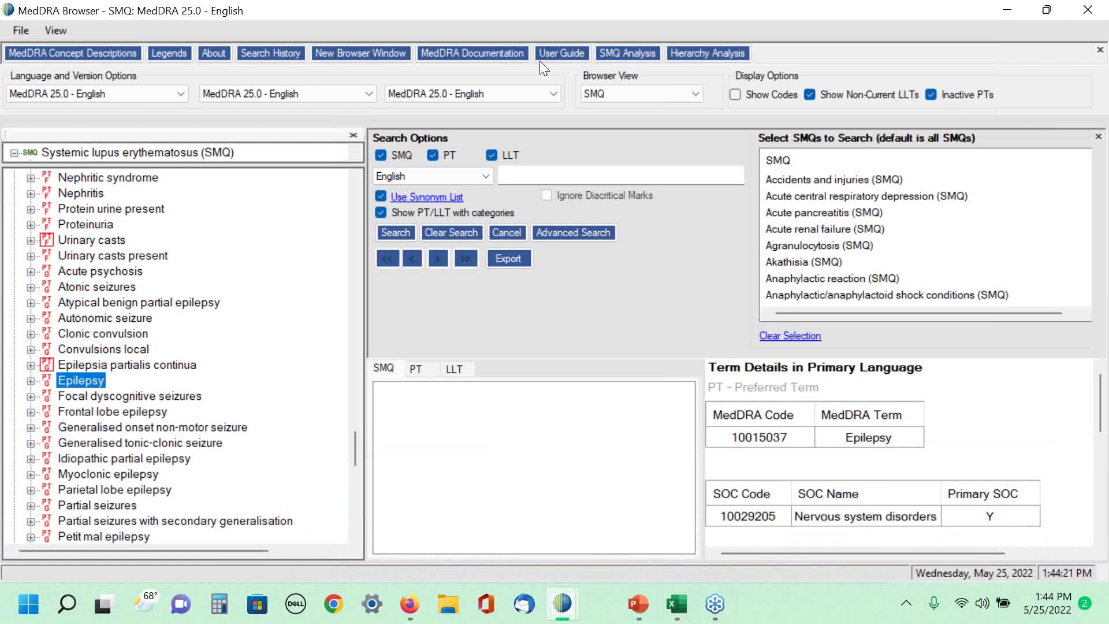
pyautogui.click(627, 50)
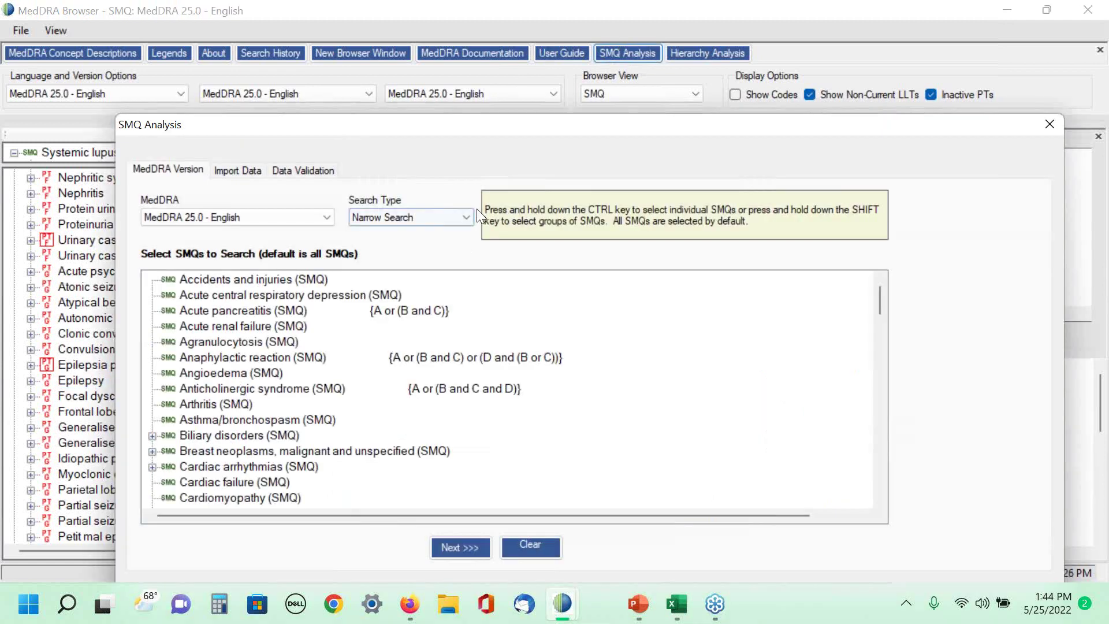
pyautogui.click(466, 217)
pyautogui.click(420, 240)
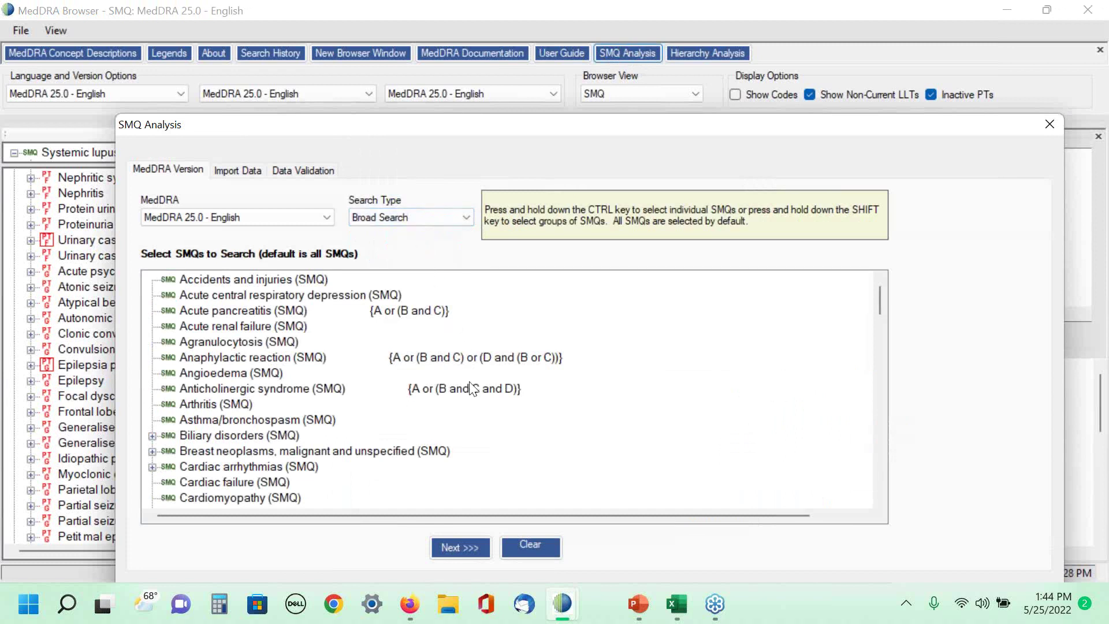
pyautogui.click(461, 546)
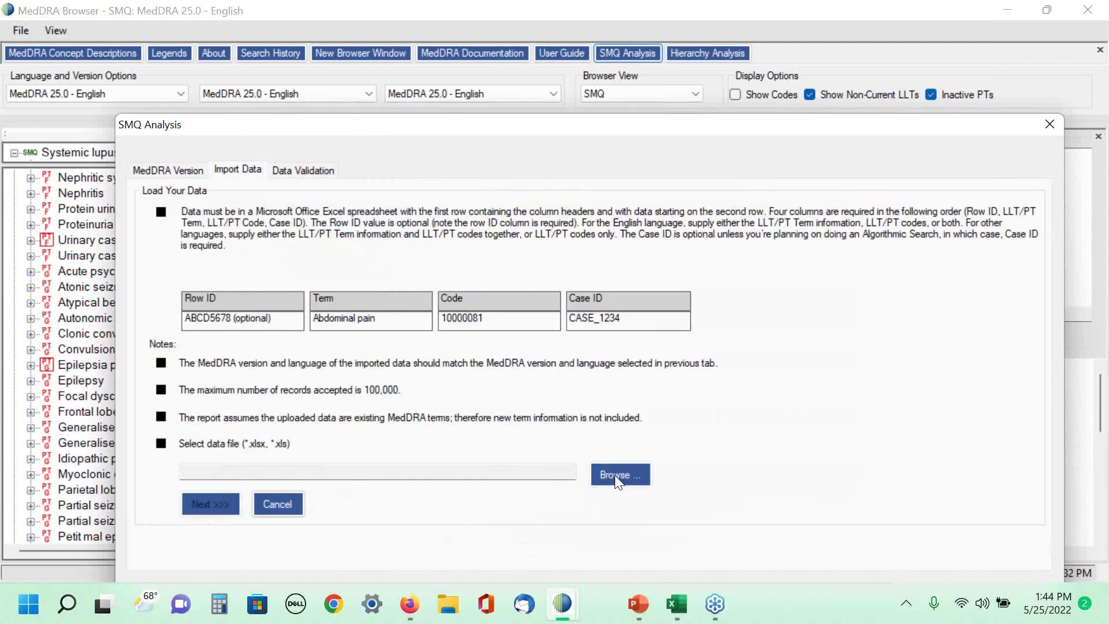
# Step: Load the Excel file SMQ analysis exercise as the data file for the SMQ analysis
pyautogui.click(614, 475)
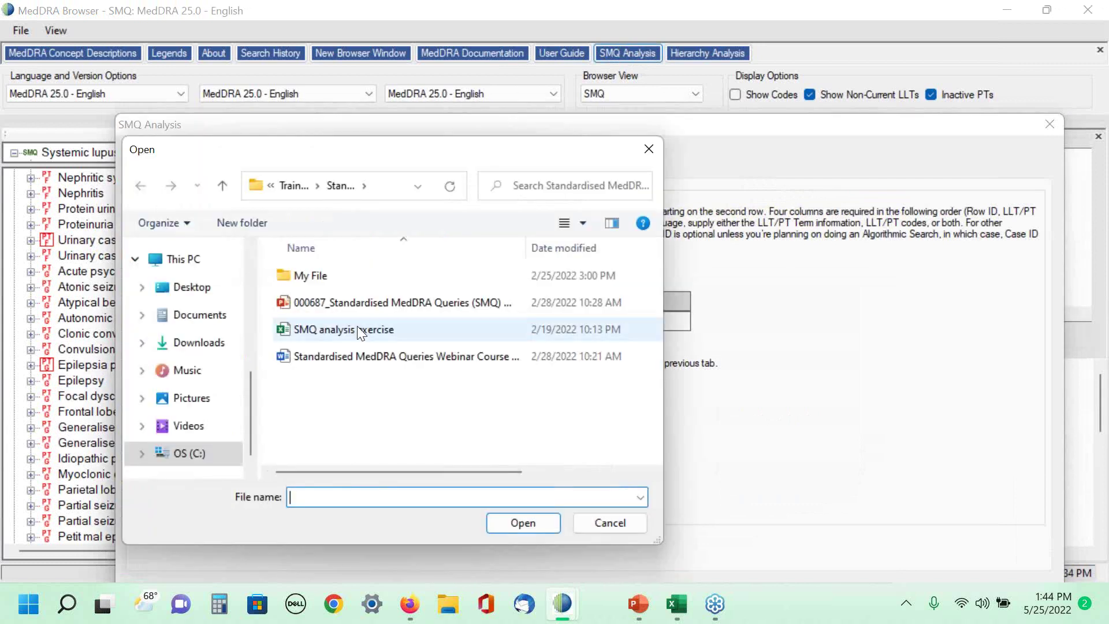
pyautogui.click(360, 329)
pyautogui.click(512, 524)
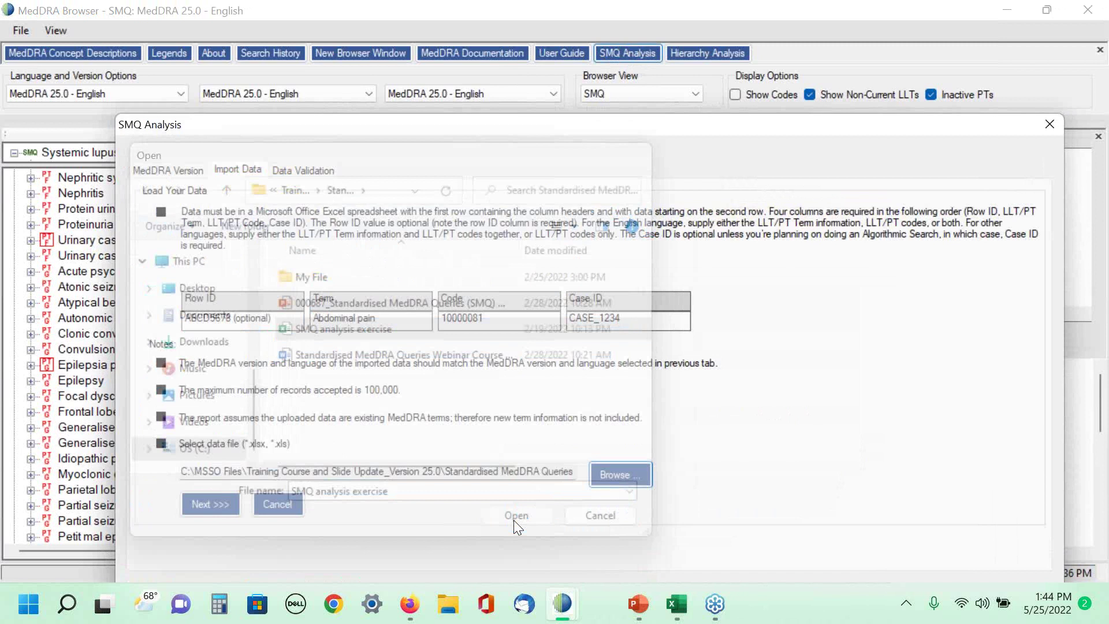
# Step: Switch to the SMQ_Analysis report in Excel and review its rows across the Scope, Category, Weight, Status and Case ID columns
pyautogui.moveTo(676, 603)
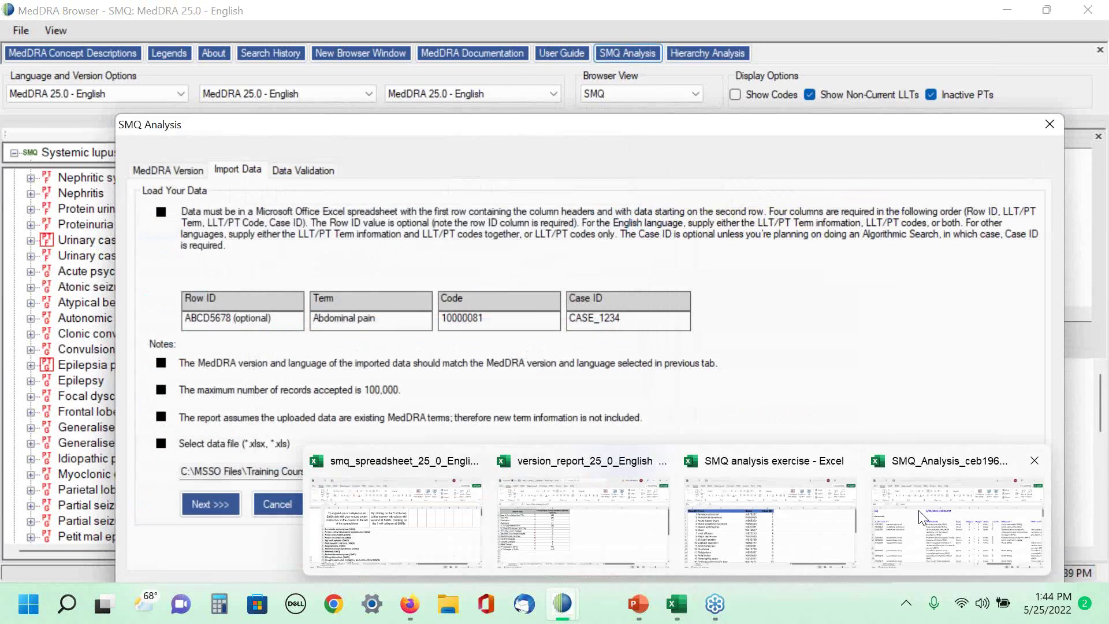
pyautogui.click(921, 515)
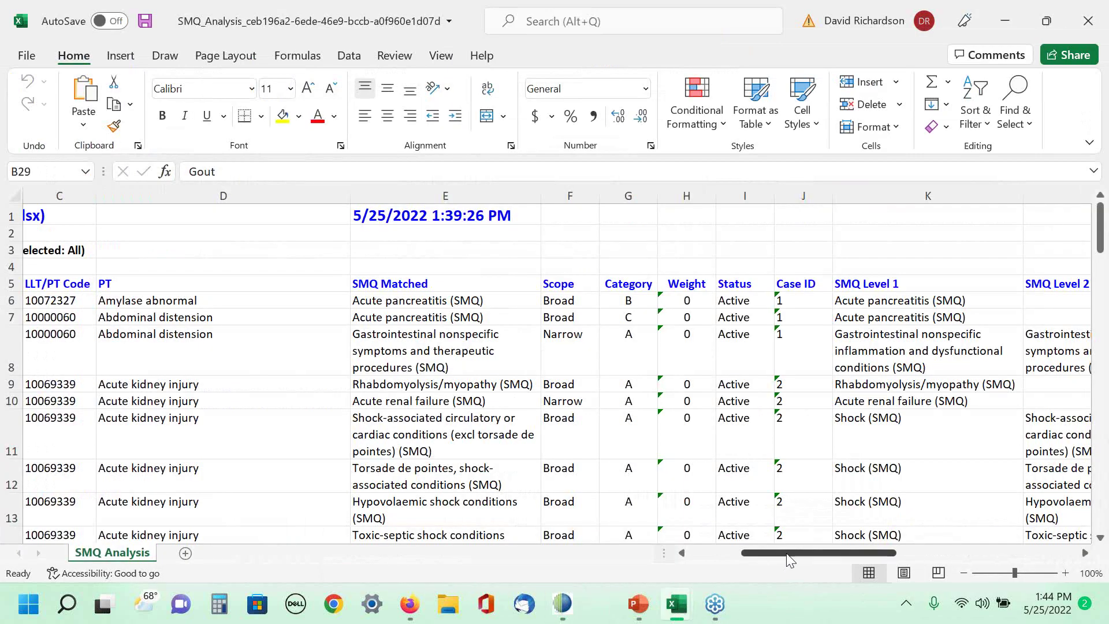
pyautogui.moveTo(790, 559)
pyautogui.mouseDown()
pyautogui.moveTo(814, 562)
pyautogui.moveTo(761, 566)
pyautogui.moveTo(844, 565)
pyautogui.moveTo(791, 561)
pyautogui.mouseUp()
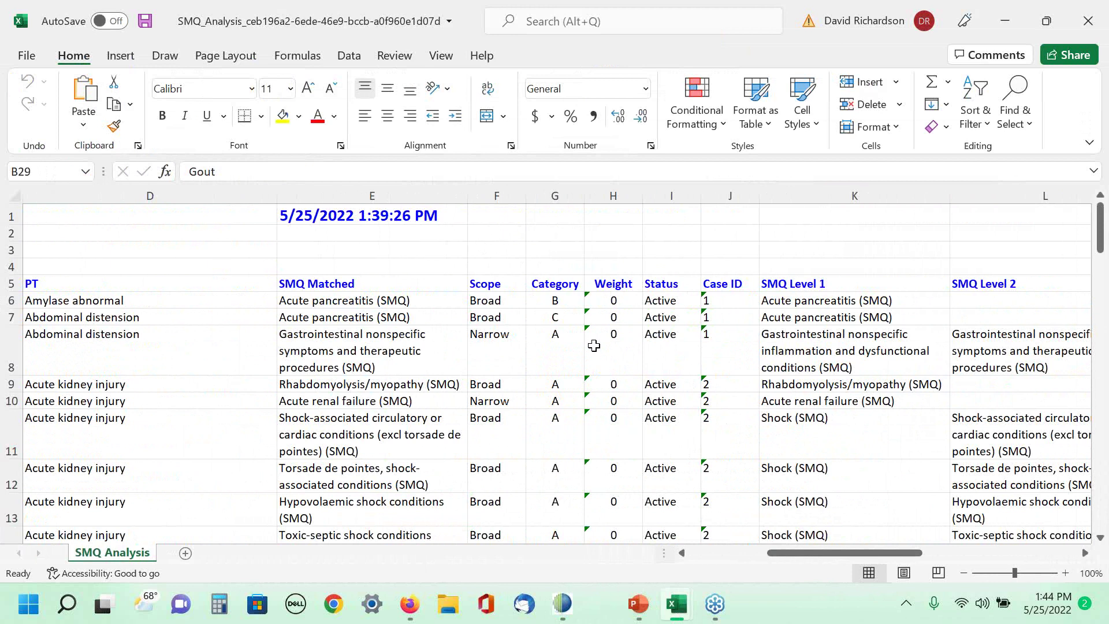
pyautogui.scroll(-1, 594, 358)
pyautogui.scroll(-10, 593, 358)
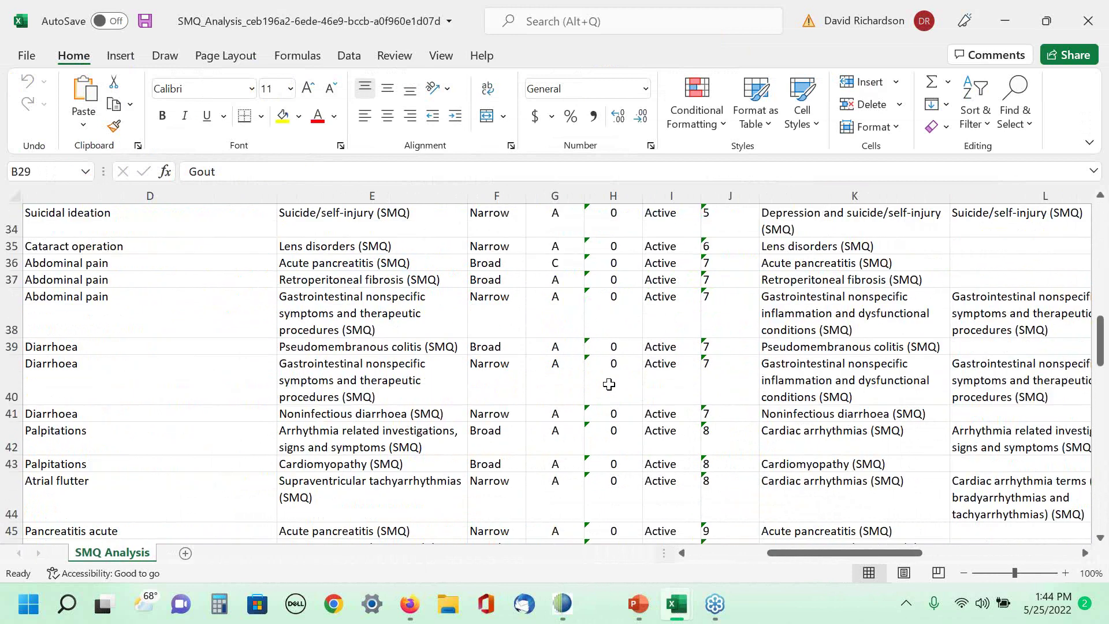
pyautogui.scroll(-12, 609, 384)
pyautogui.scroll(20, 612, 384)
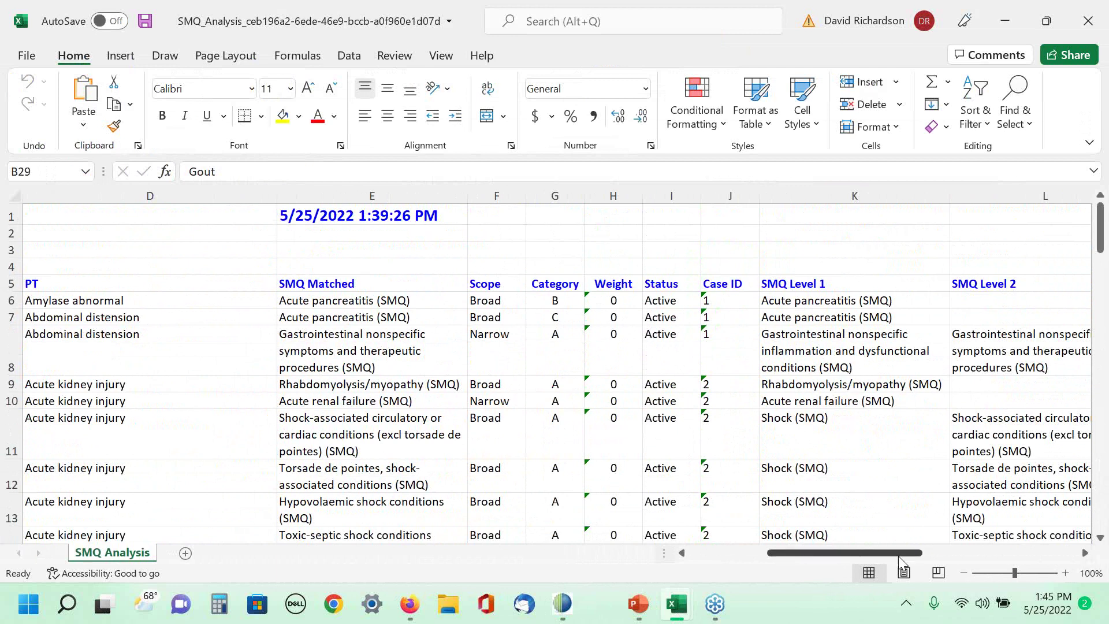
# Step: Examine the report's SMQ Level columns for hierarchical SMQs such as the cardiac arrhythmias, comparing them with the coded terms and matched SMQs
pyautogui.moveTo(896, 551); pyautogui.dragTo(918, 549)
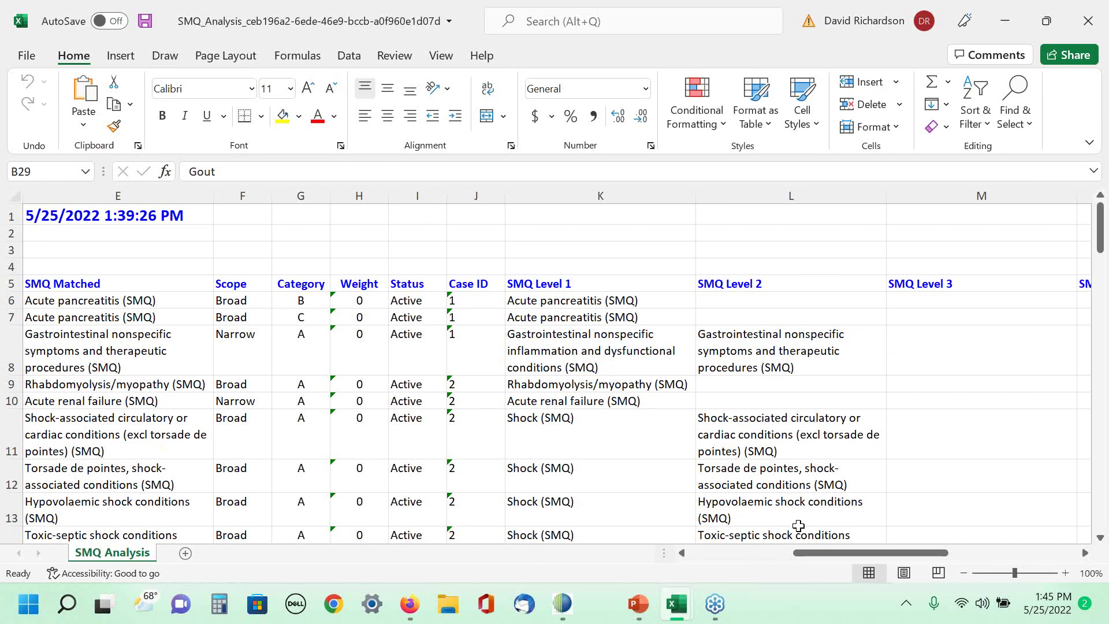
pyautogui.moveTo(819, 556); pyautogui.dragTo(860, 560)
pyautogui.scroll(-8, 616, 396)
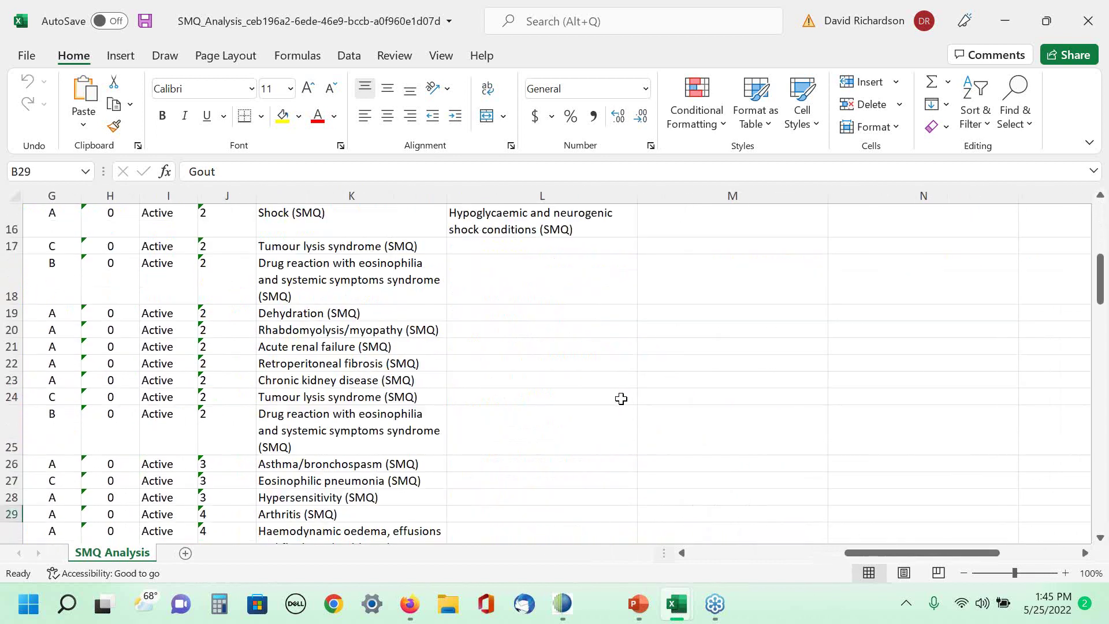
pyautogui.scroll(-5, 622, 400)
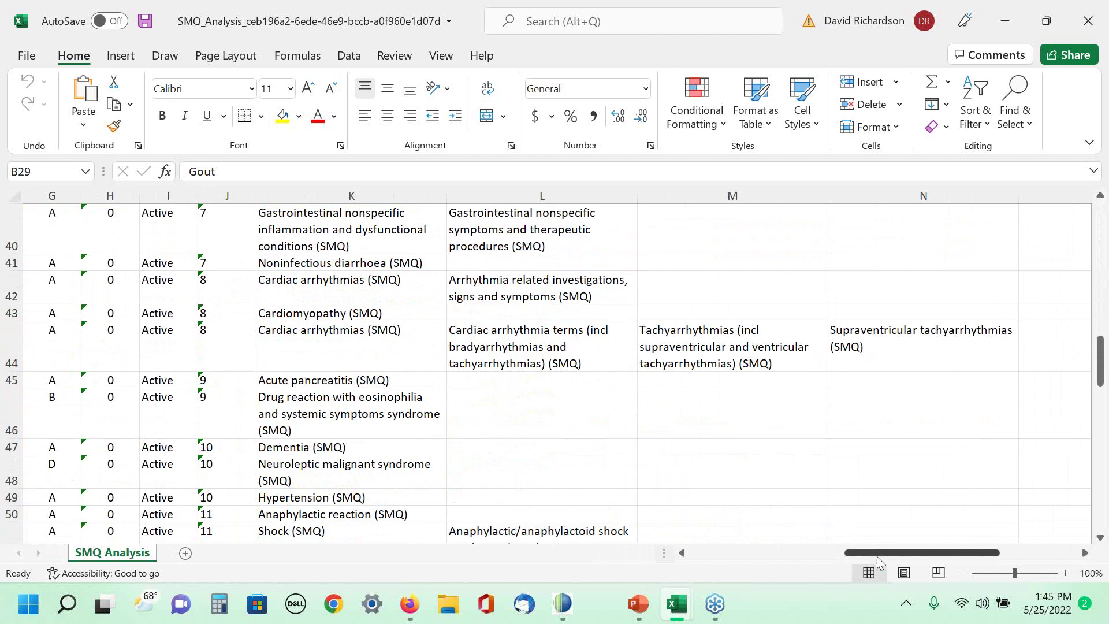
pyautogui.moveTo(873, 553); pyautogui.dragTo(740, 554)
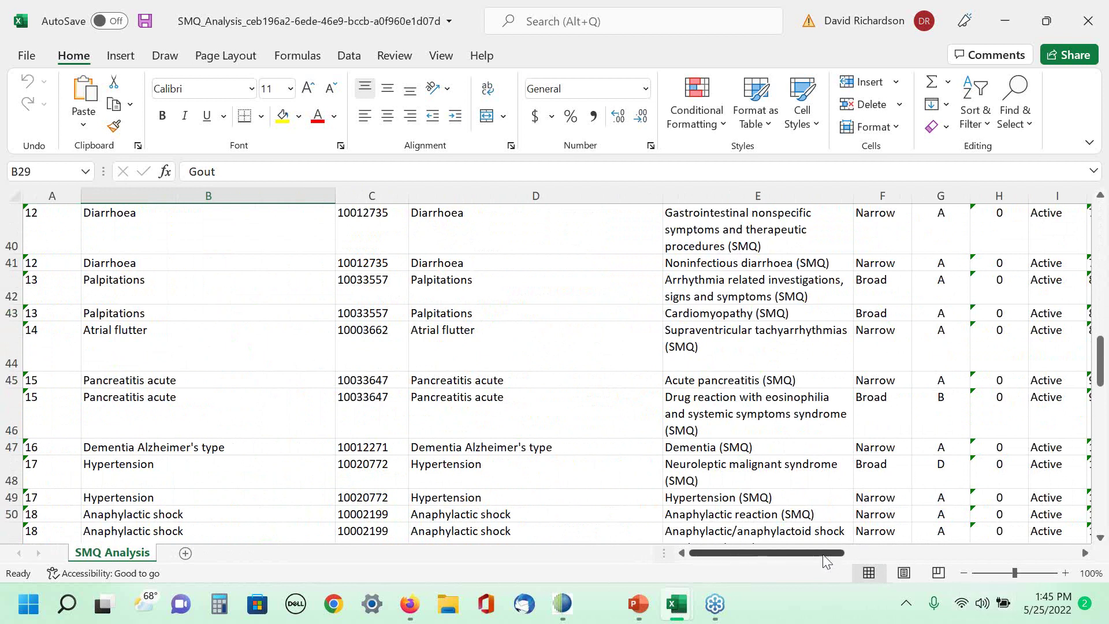
pyautogui.moveTo(820, 553); pyautogui.dragTo(927, 553)
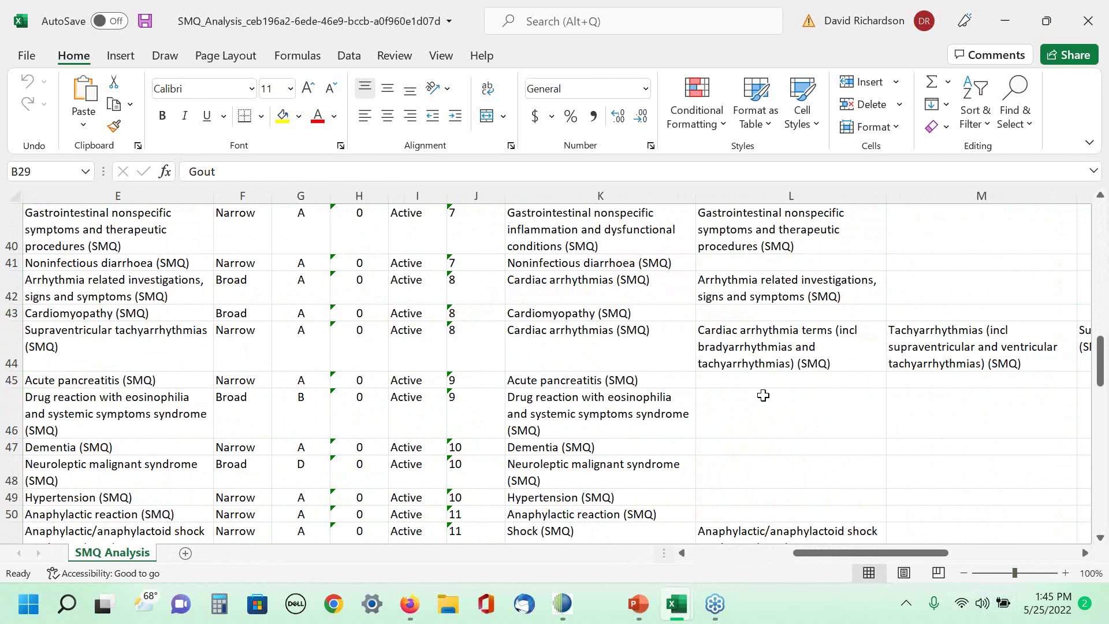
pyautogui.scroll(3, 761, 395)
pyautogui.scroll(2, 761, 395)
pyautogui.scroll(3, 761, 394)
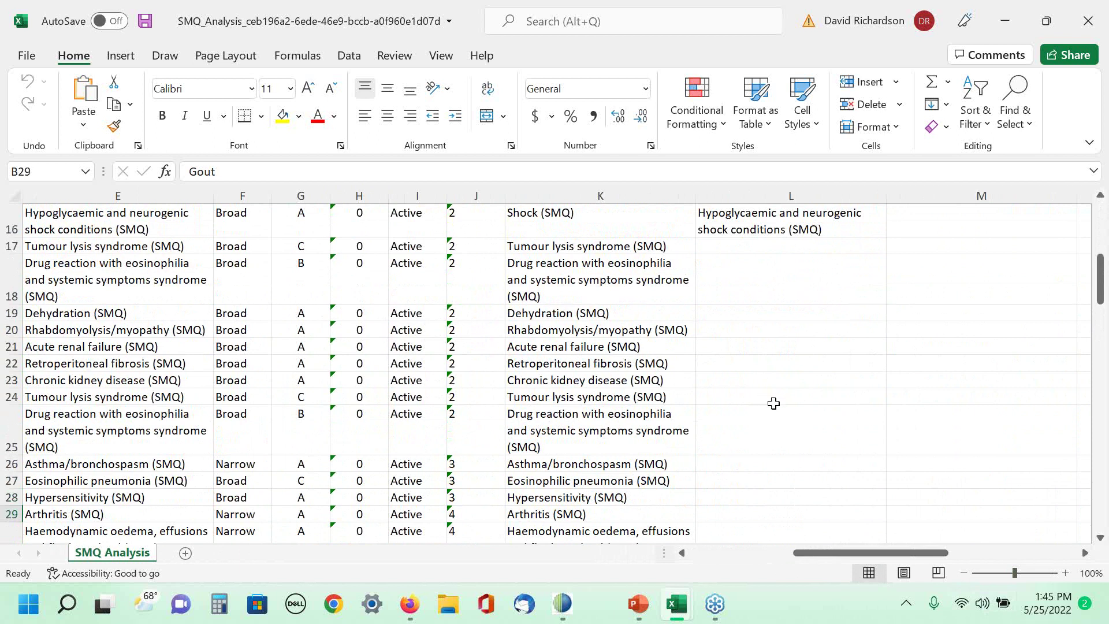
# Step: Sort the report rows A to Z by the SMQ Level 1 column, expanding the selection to the adjacent data
pyautogui.scroll(5, 1027, 430)
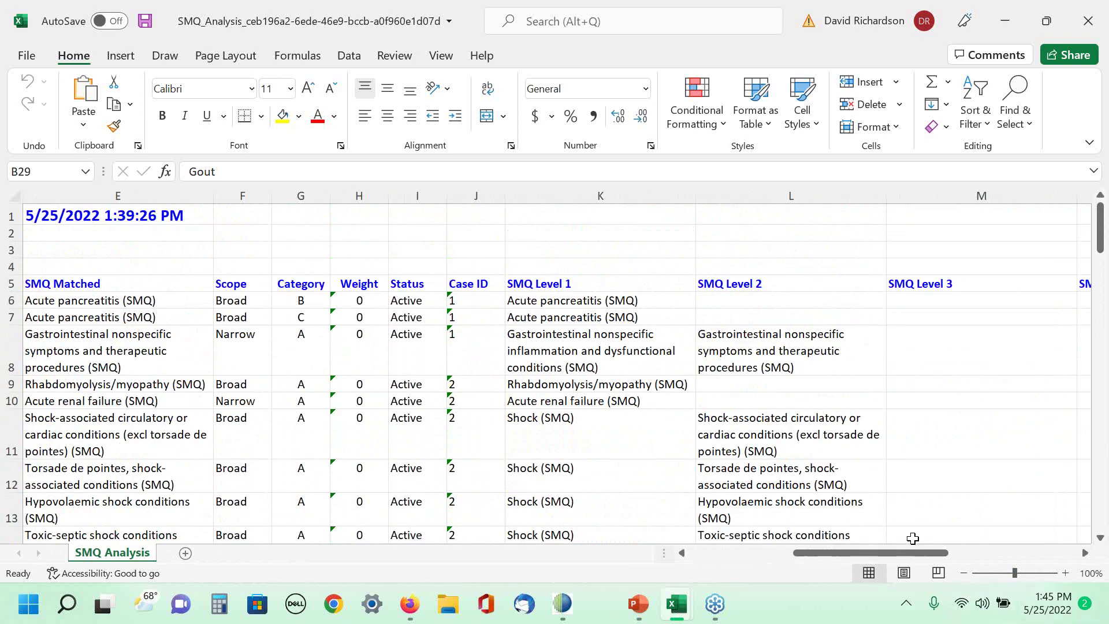
pyautogui.moveTo(911, 553); pyautogui.dragTo(907, 556)
pyautogui.scroll(-7, 835, 354)
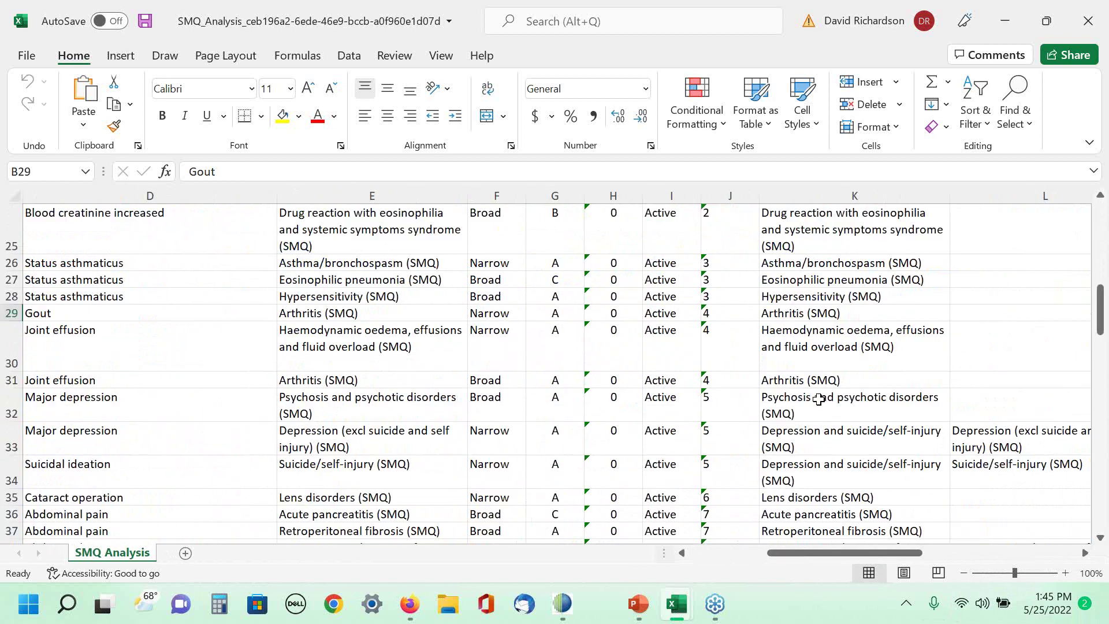
pyautogui.scroll(7, 133, 354)
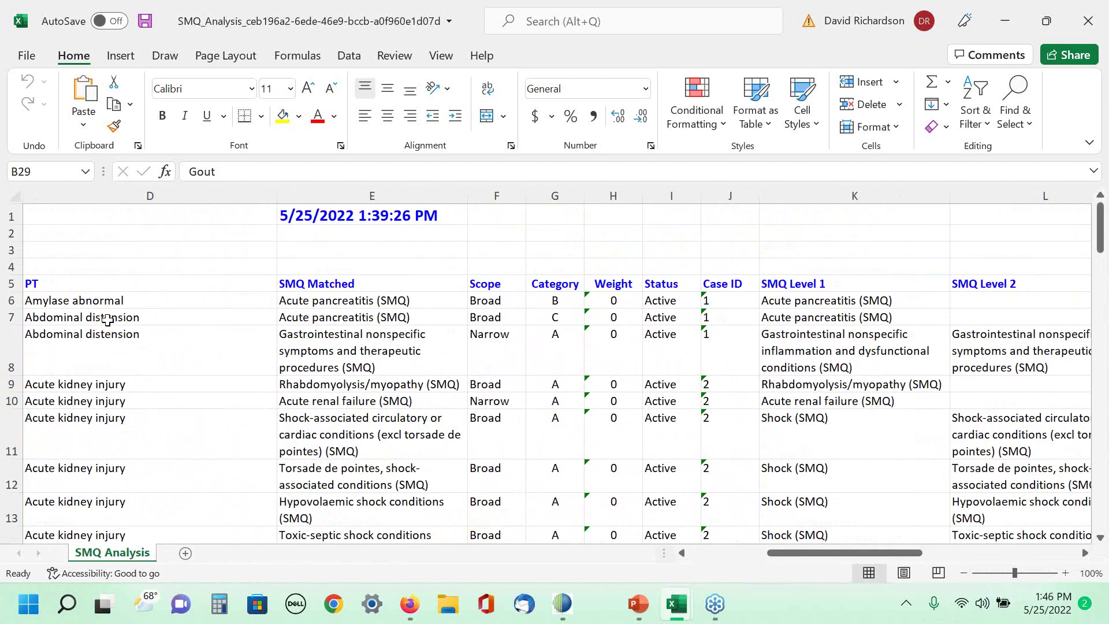
pyautogui.click(793, 303)
pyautogui.moveTo(799, 326); pyautogui.dragTo(876, 386)
pyautogui.click(994, 120)
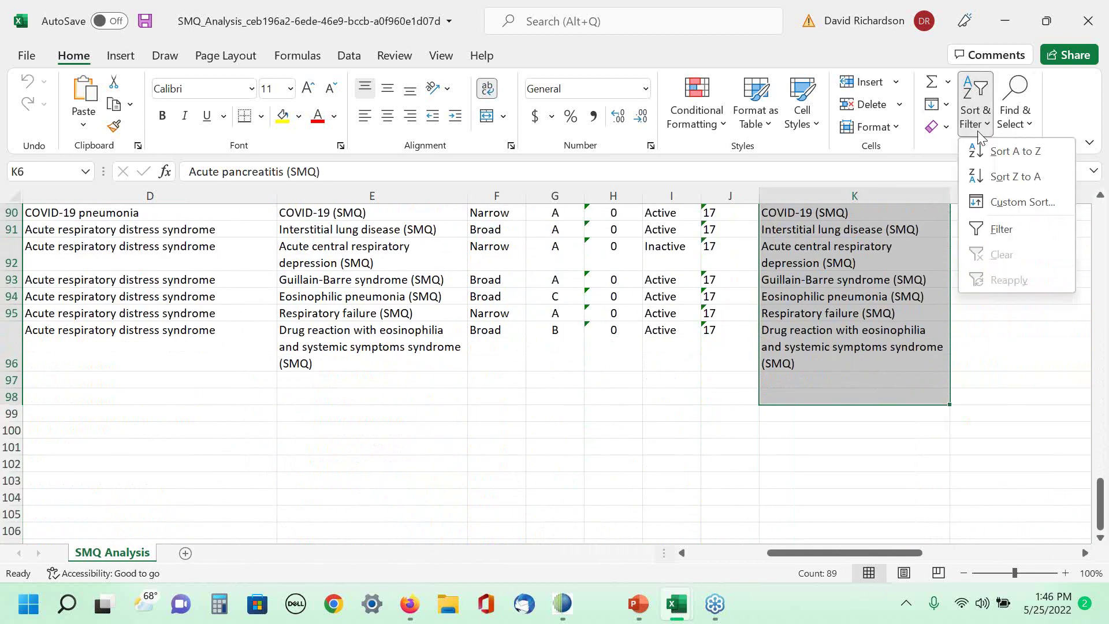
pyautogui.click(944, 153)
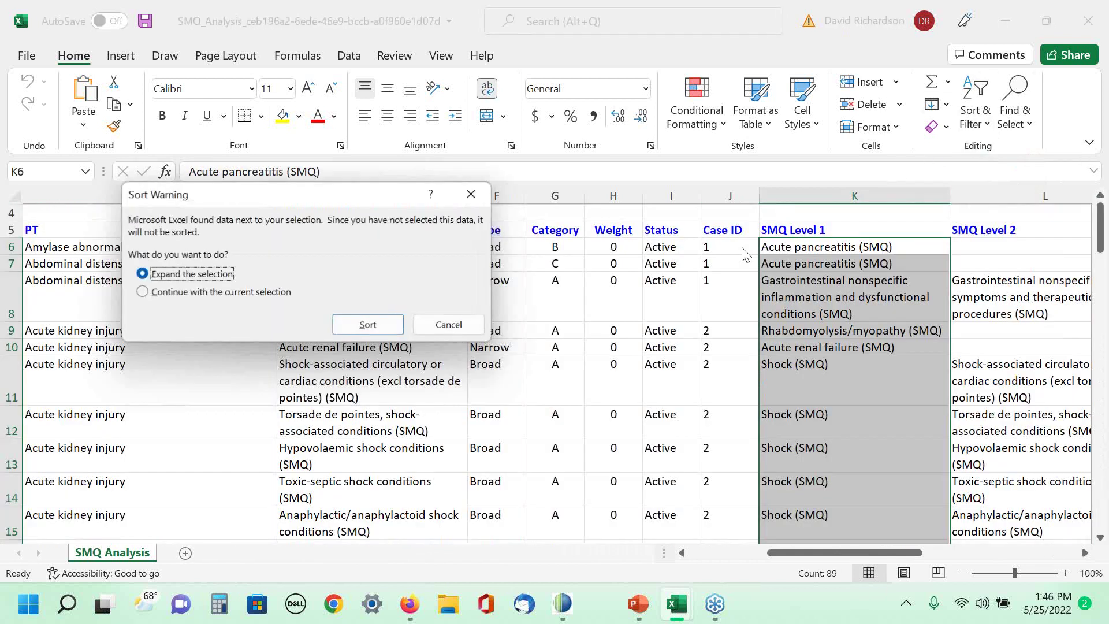
pyautogui.click(368, 327)
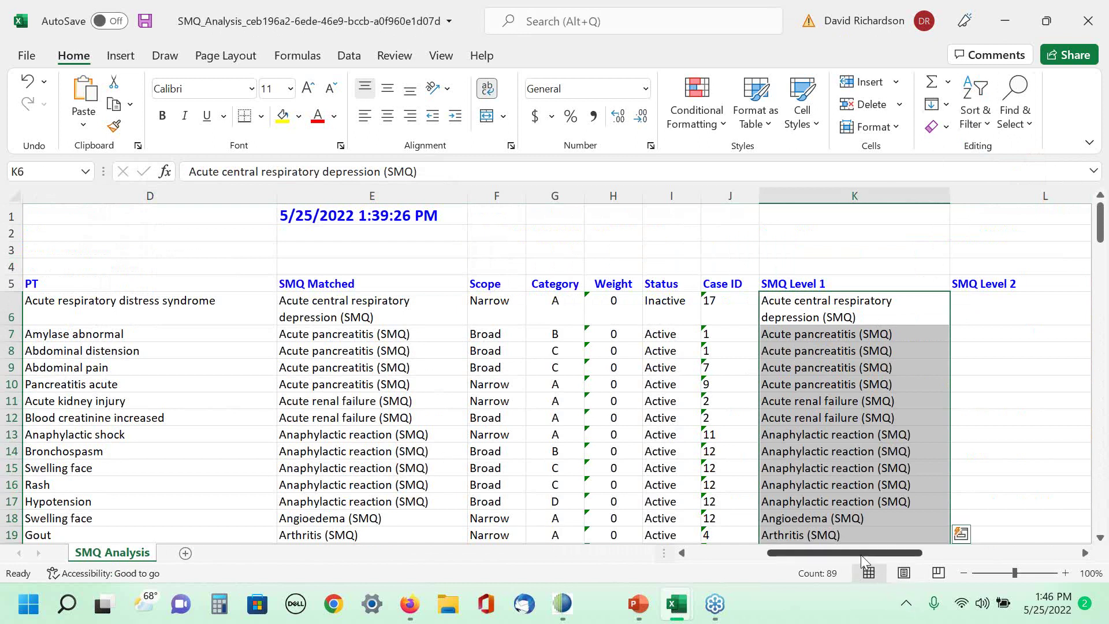
# Step: Examine the sorted report by SMQ Level 1 group, comparing the PTs, scopes, categories and Case IDs under each SMQ
pyautogui.moveTo(859, 553)
pyautogui.mouseDown()
pyautogui.moveTo(791, 555)
pyautogui.moveTo(869, 566)
pyautogui.mouseUp()
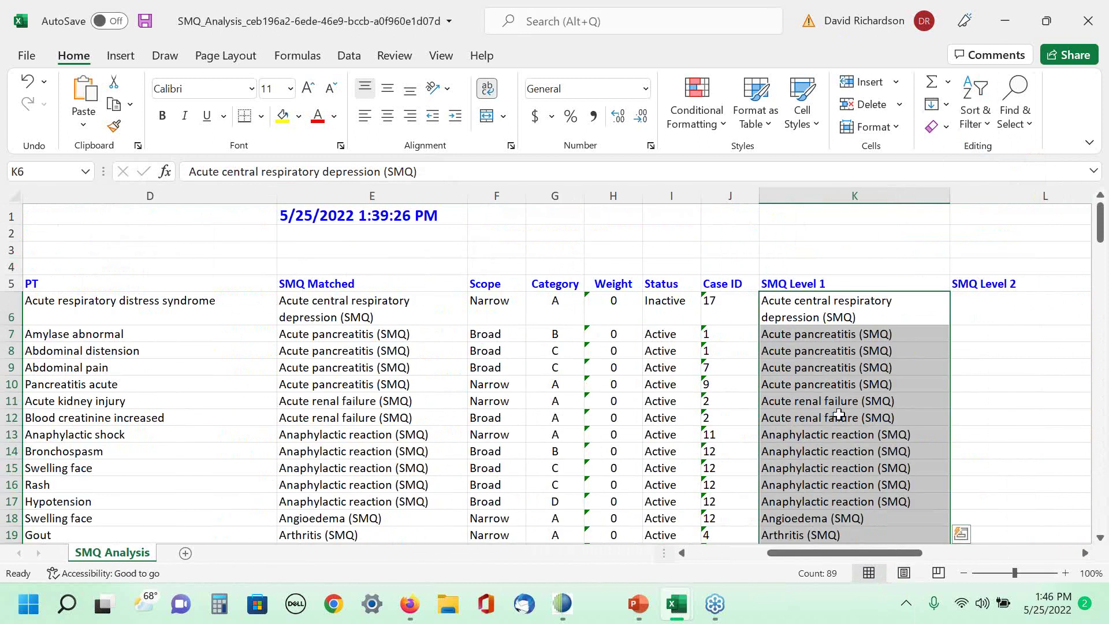
pyautogui.scroll(-1, 837, 417)
pyautogui.scroll(-1, 837, 417)
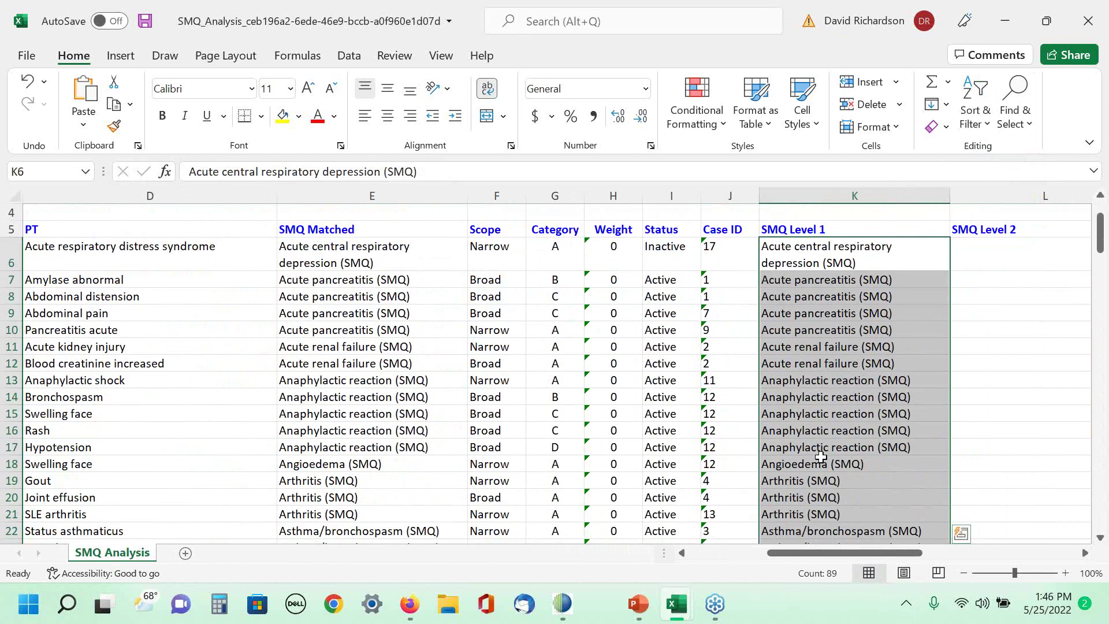
pyautogui.scroll(-3, 828, 448)
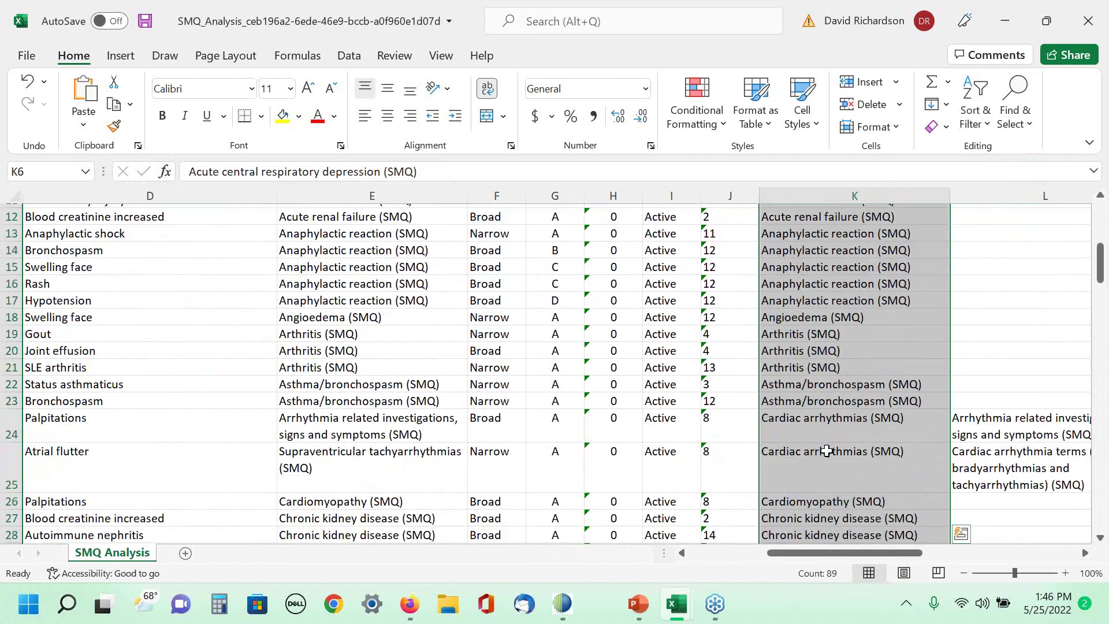
pyautogui.scroll(-3, 827, 451)
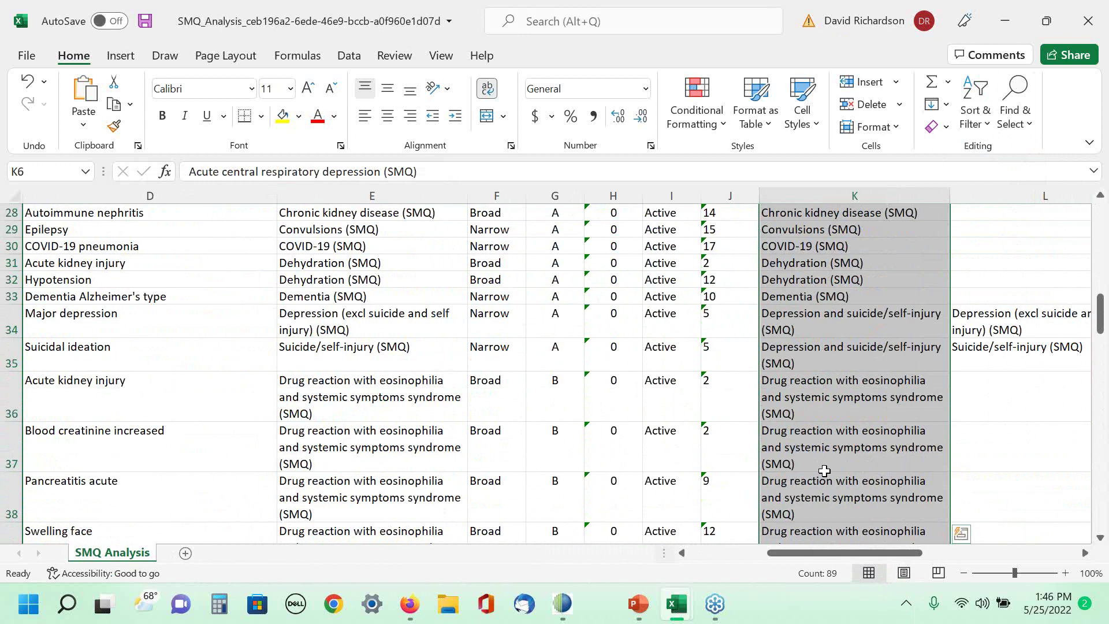
pyautogui.scroll(-2, 824, 470)
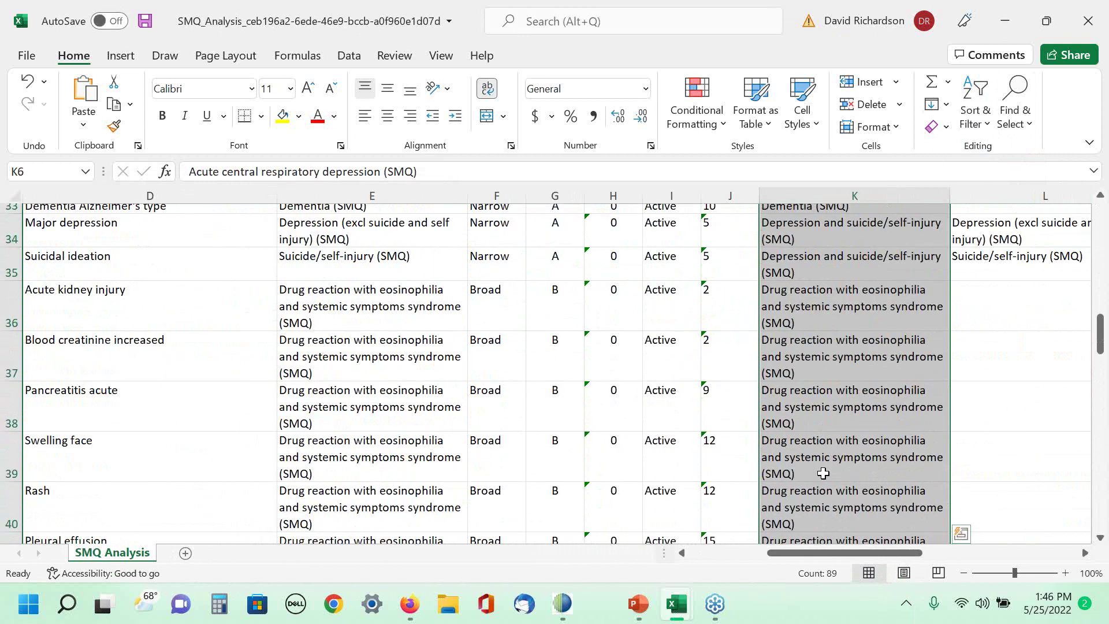
pyautogui.scroll(-1, 823, 473)
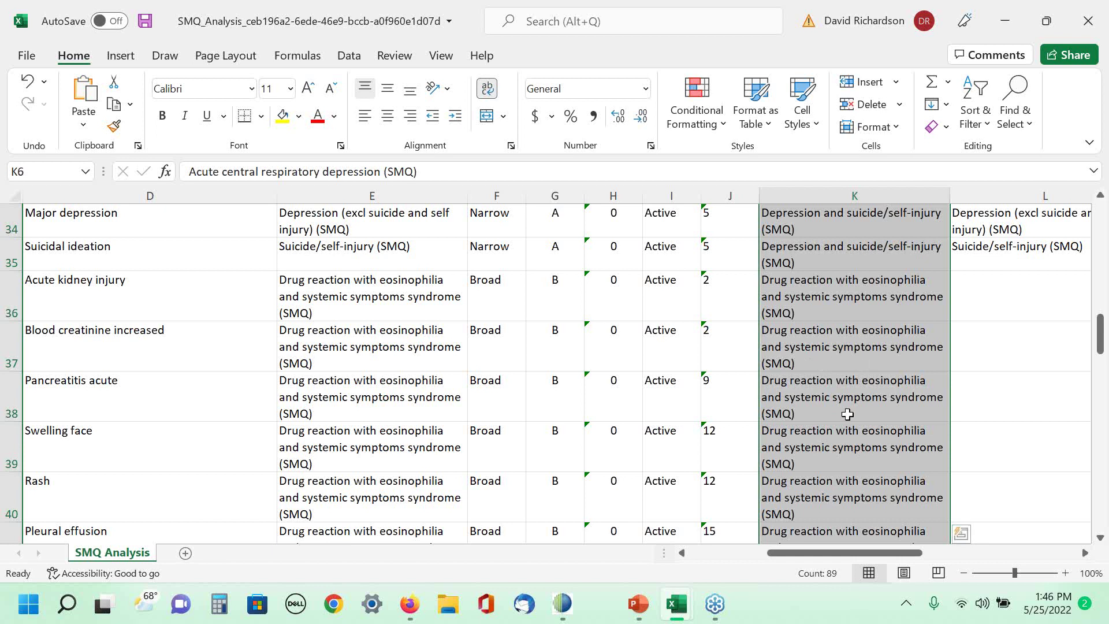
pyautogui.scroll(-1, 835, 391)
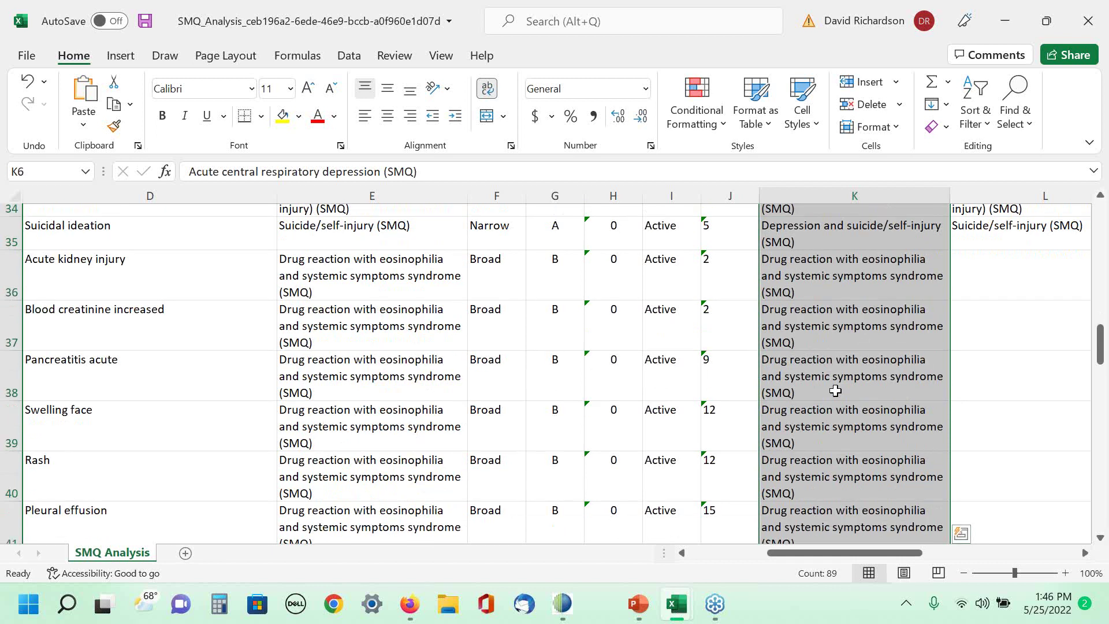
pyautogui.scroll(-5, 835, 391)
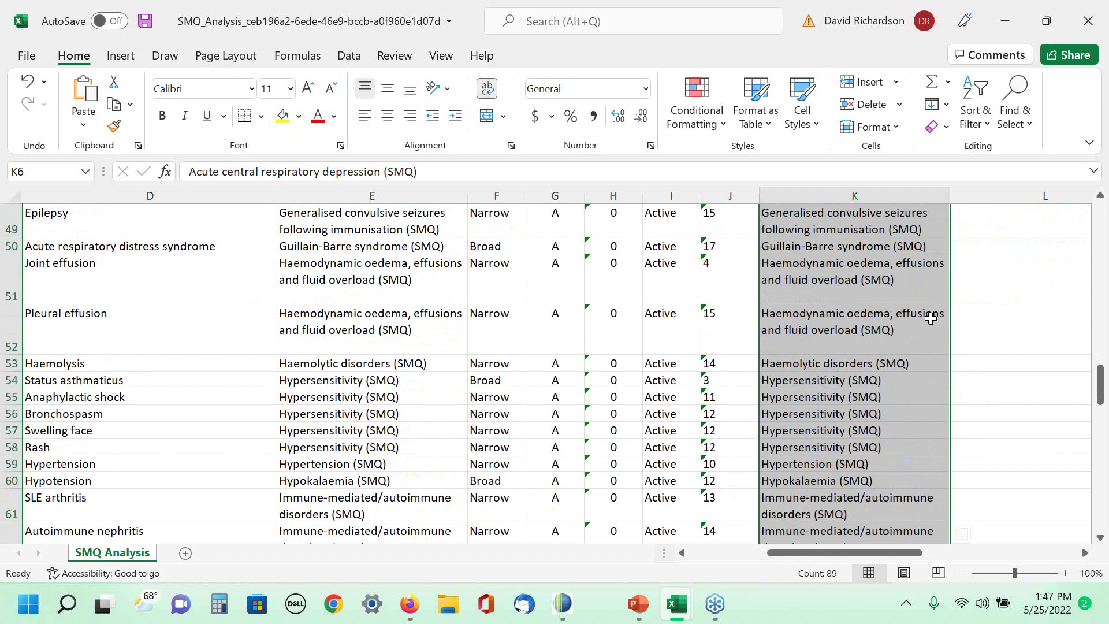
pyautogui.scroll(-9, 876, 413)
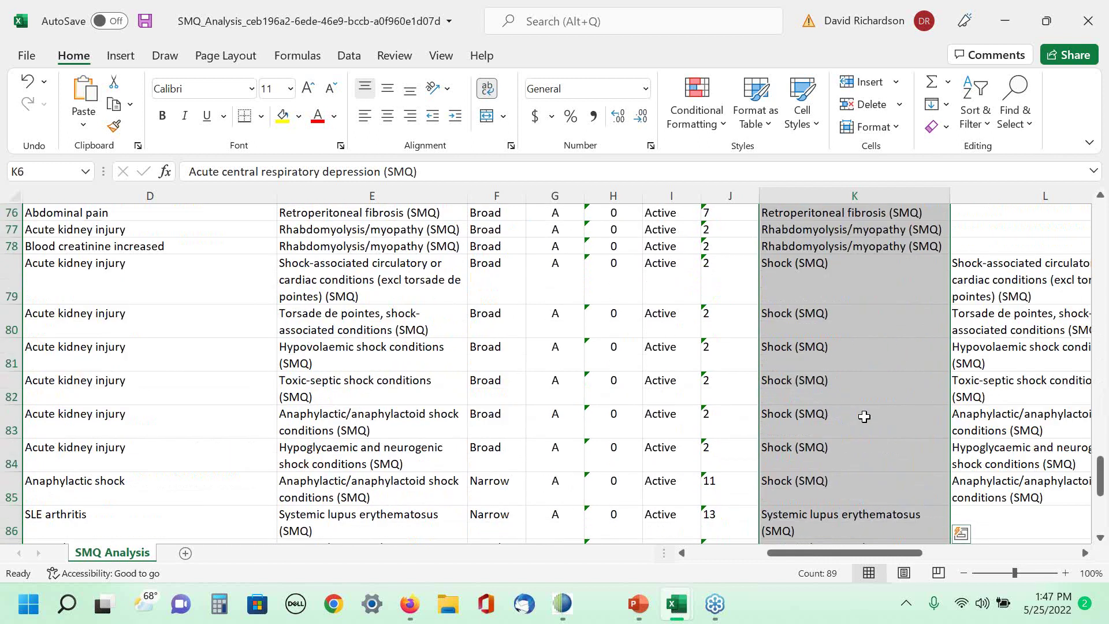
pyautogui.scroll(-1, 863, 417)
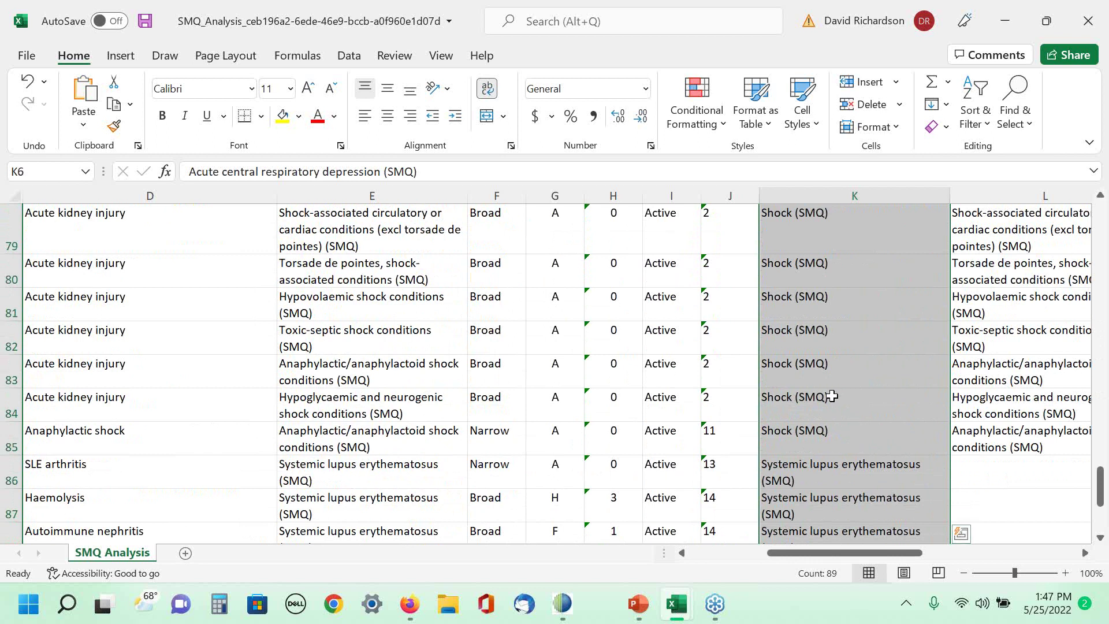
pyautogui.scroll(1, 832, 396)
pyautogui.scroll(13, 832, 395)
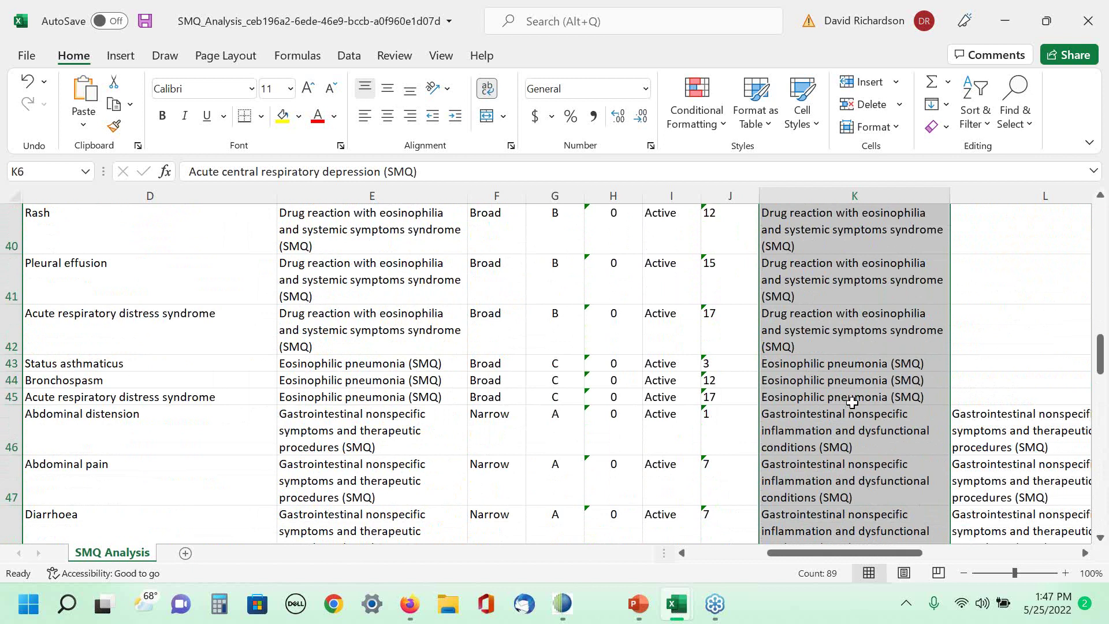
pyautogui.scroll(13, 851, 403)
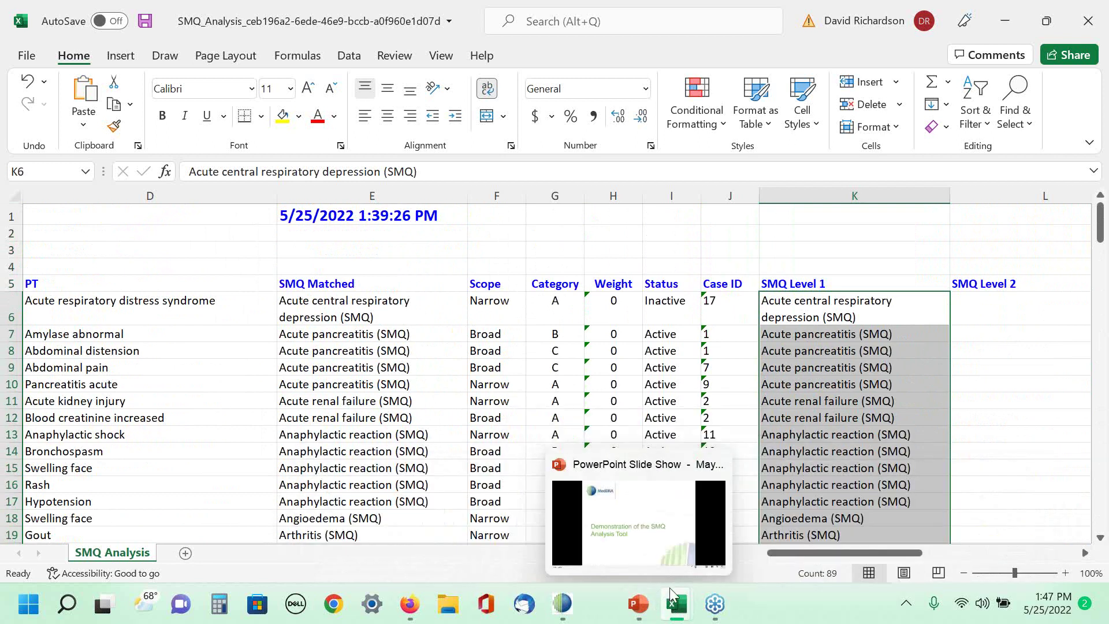
# Step: Switch to the MedDRA Browser's open SMQ Analysis window and close it
pyautogui.moveTo(673, 601)
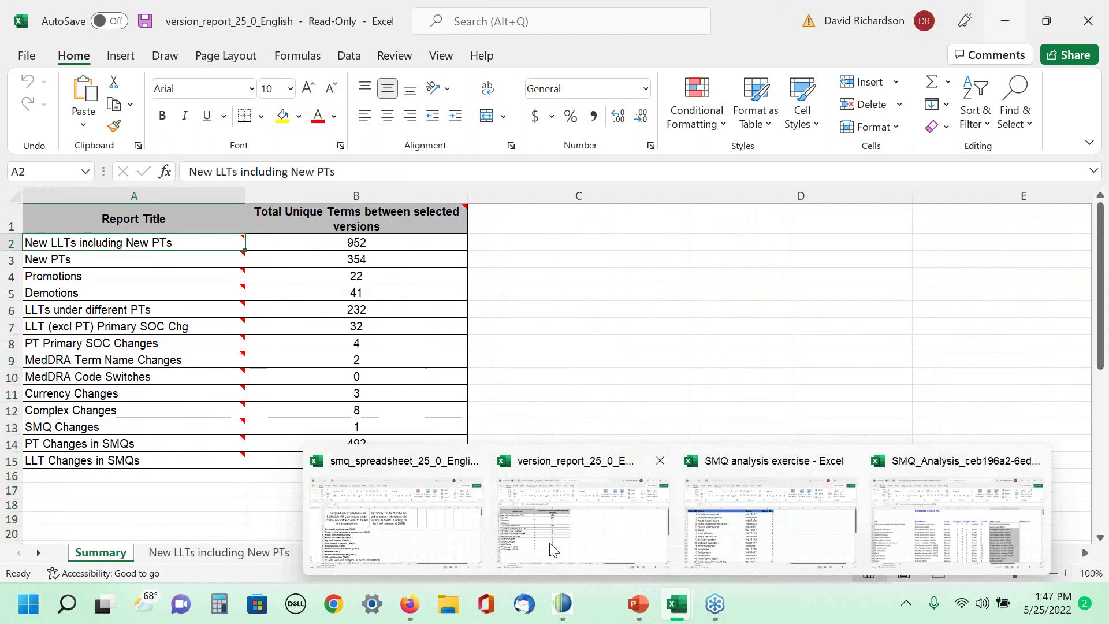
pyautogui.moveTo(563, 603)
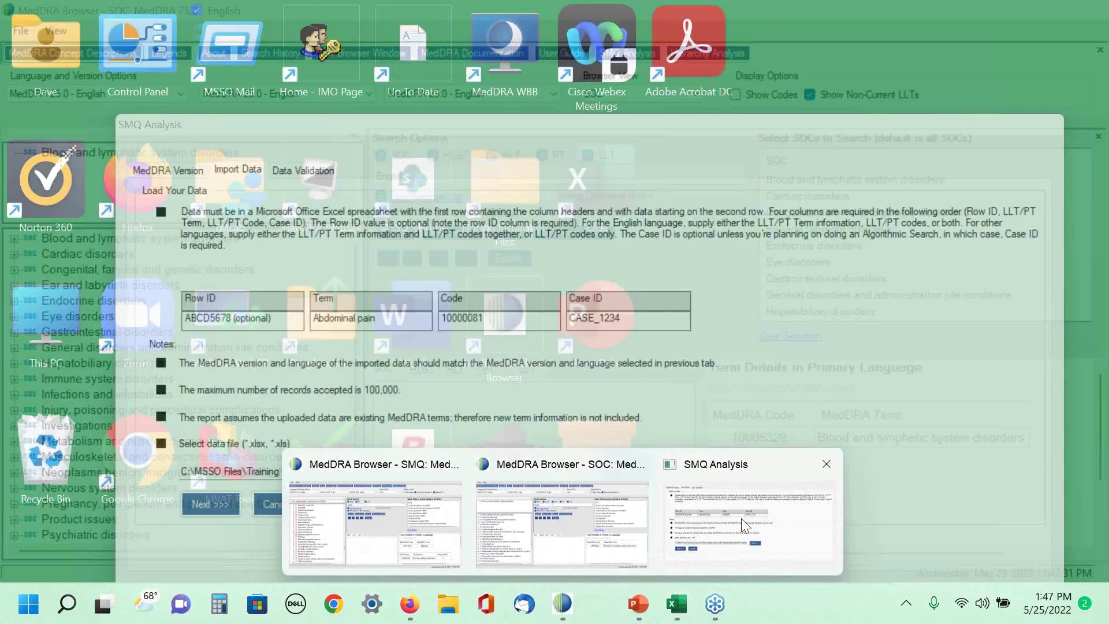
pyautogui.click(740, 518)
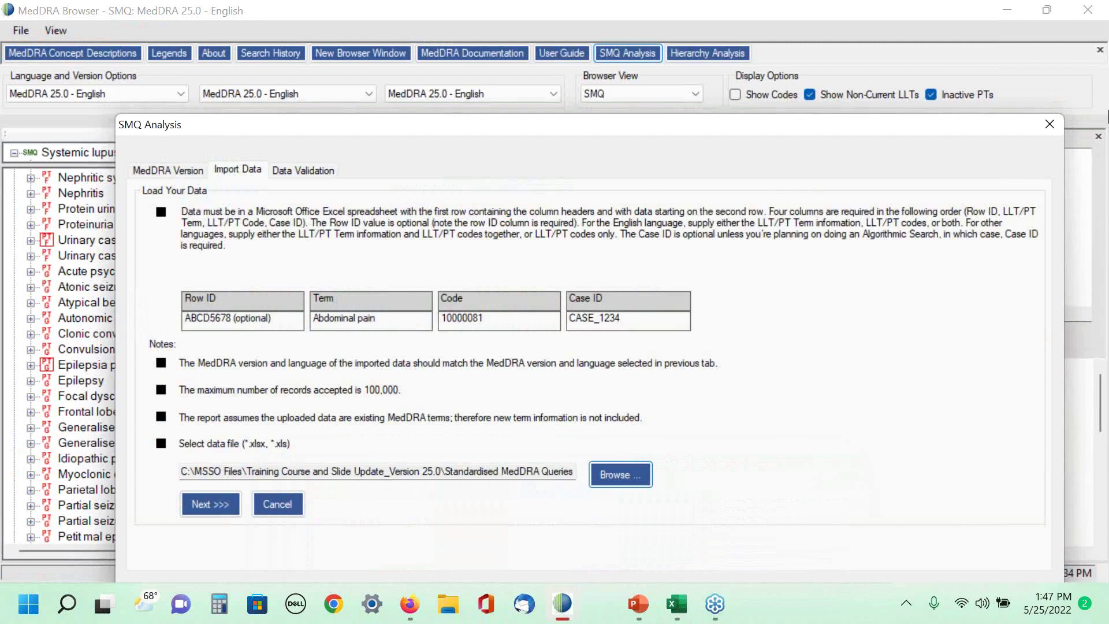
pyautogui.click(1049, 124)
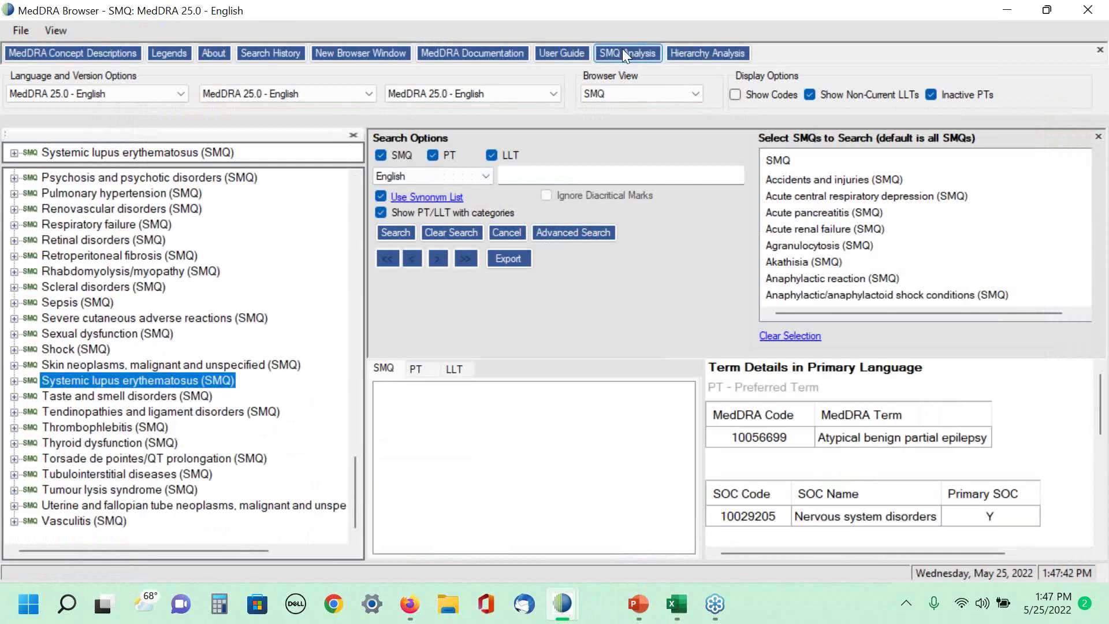
# Step: Start a new SMQ Analysis on MedDRA 25.0 - English with Algorithmic Search as the search type and proceed to the data import
pyautogui.click(622, 48)
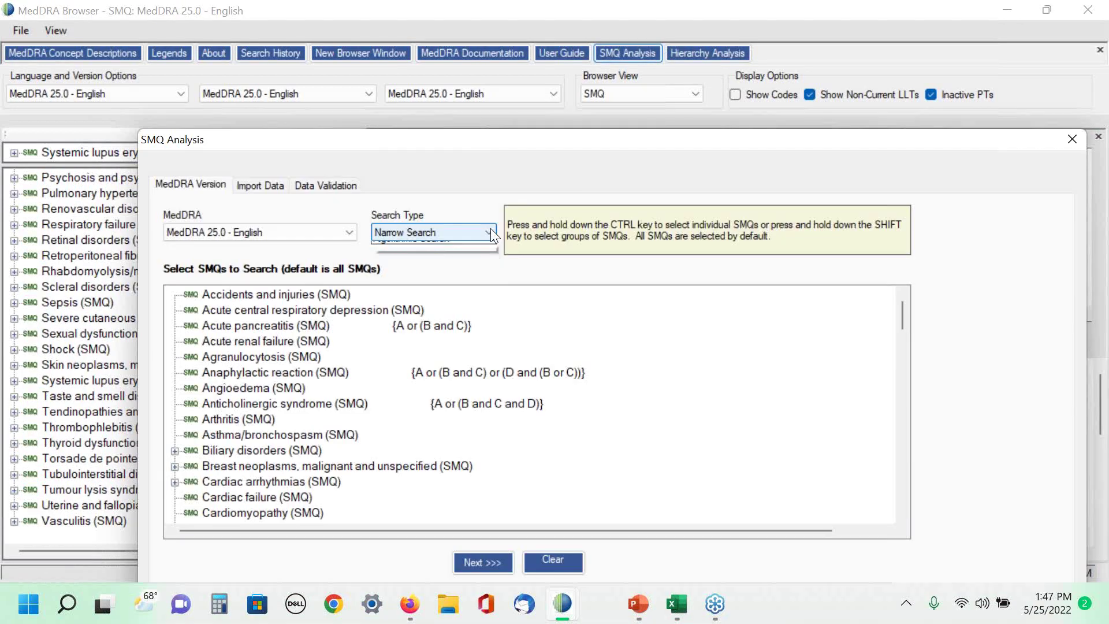
pyautogui.click(489, 231)
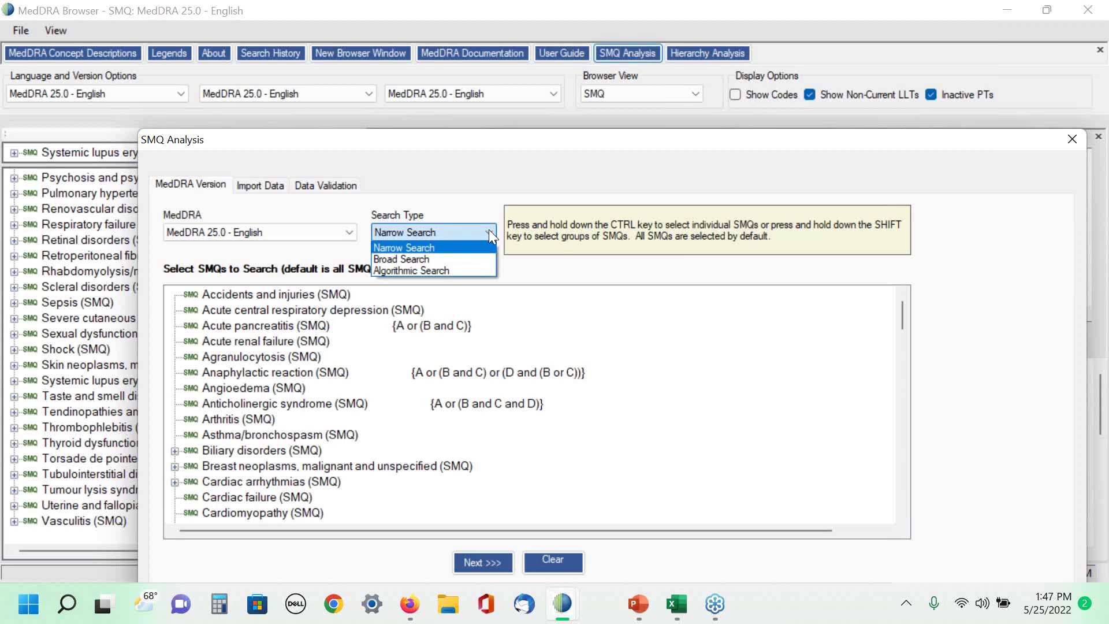
pyautogui.click(435, 271)
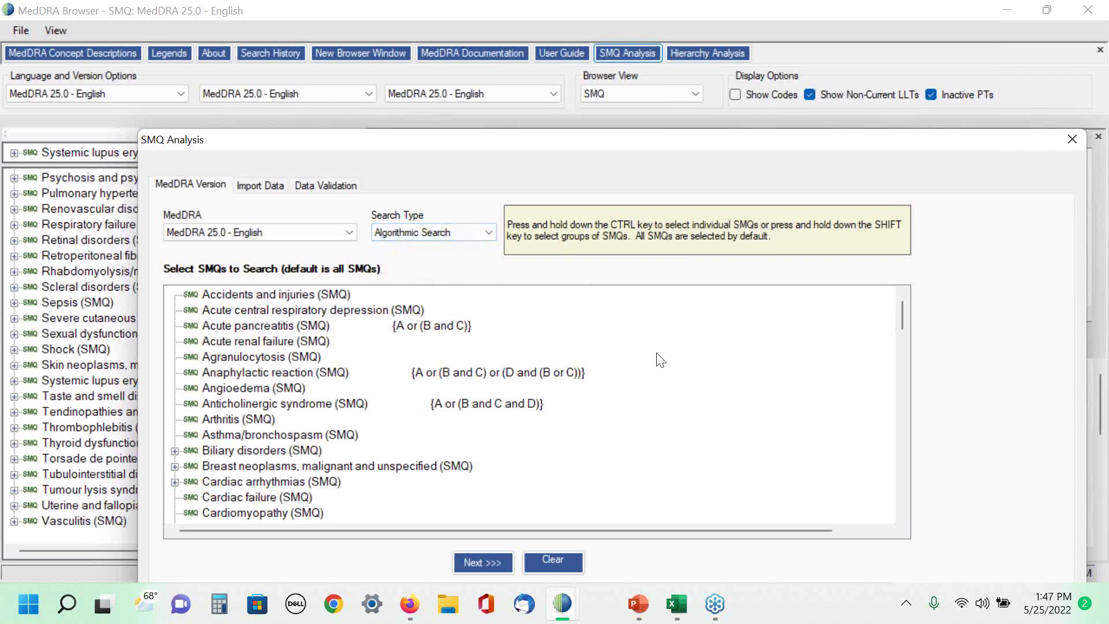
pyautogui.click(494, 563)
# Step: Load the Excel file SMQ analysis exercise as the data file and generate the algorithmic search report
pyautogui.click(638, 489)
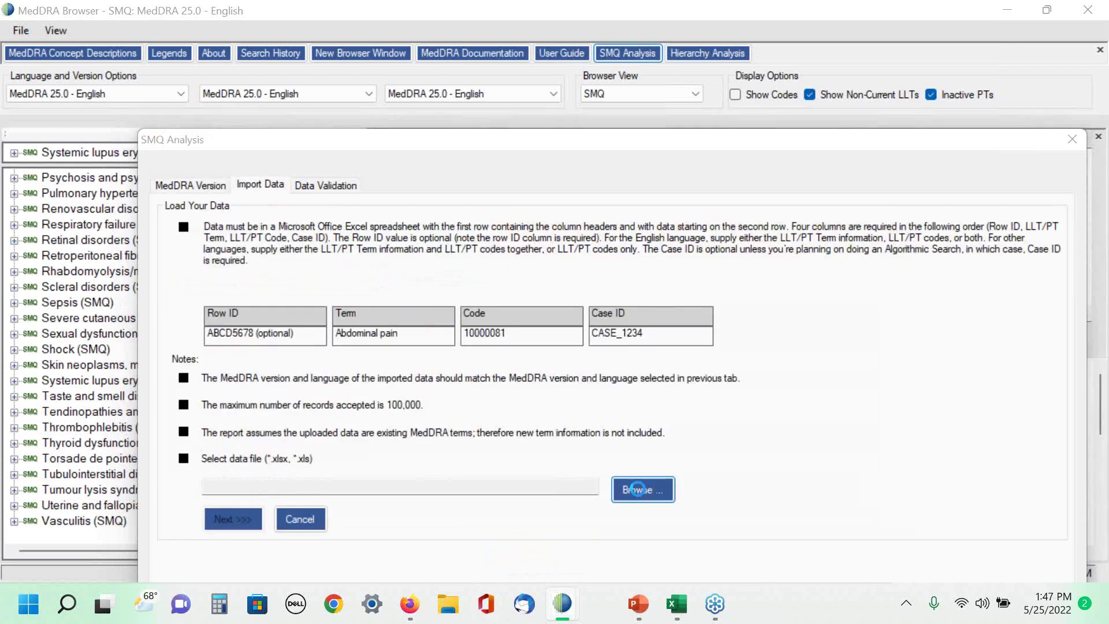
pyautogui.click(404, 332)
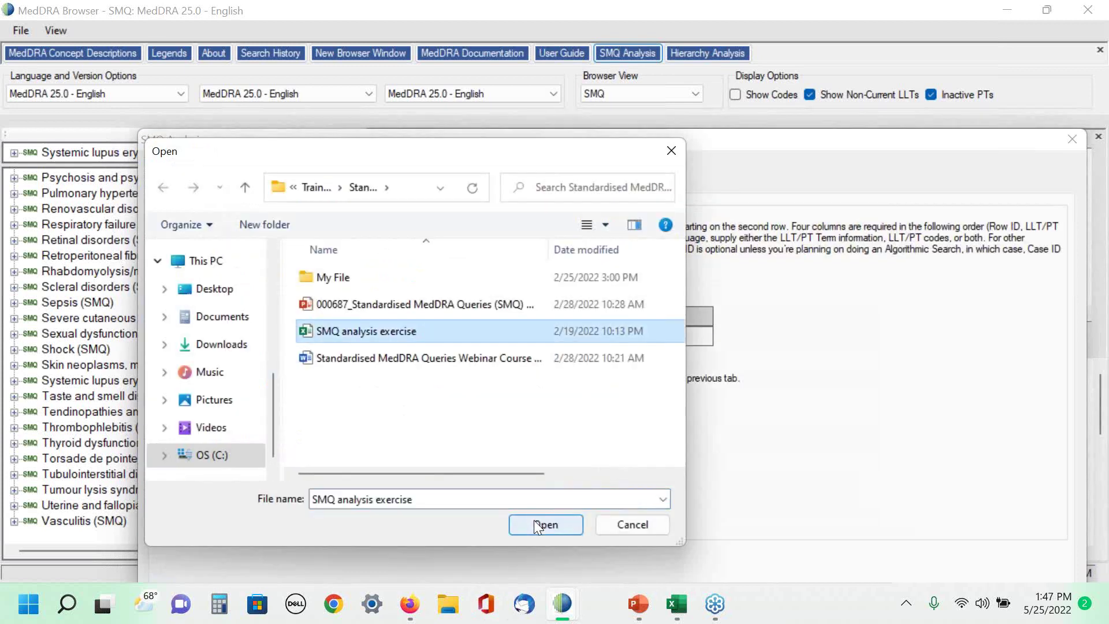
pyautogui.click(535, 522)
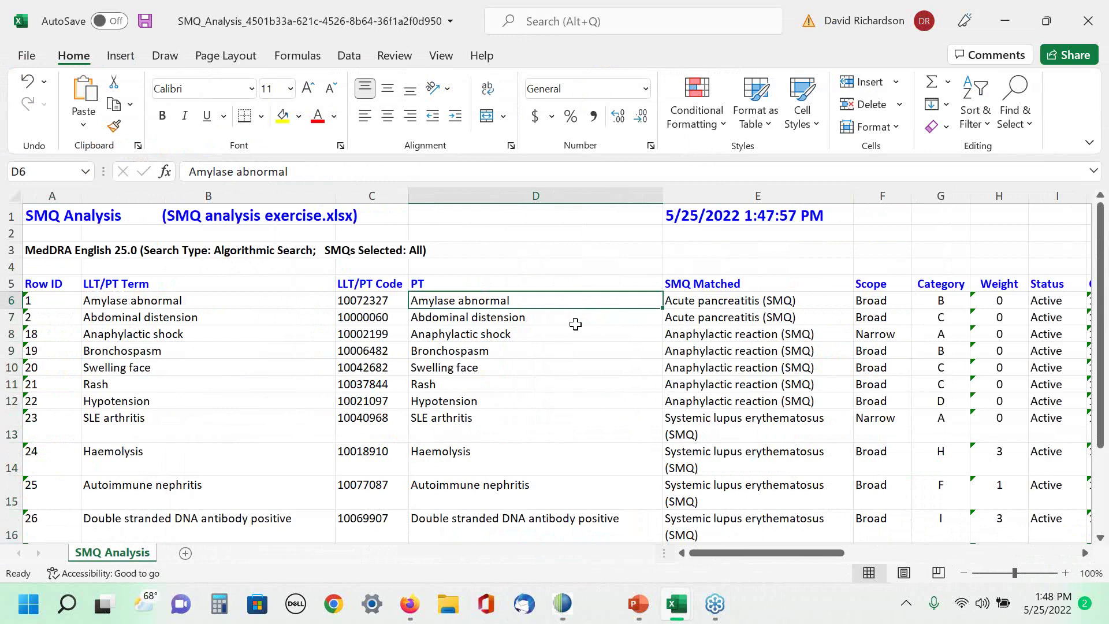
# Step: Review the algorithmic search report, comparing the matched SMQs with their Scope, Category, Weight and Case ID columns
pyautogui.scroll(-2, 566, 327)
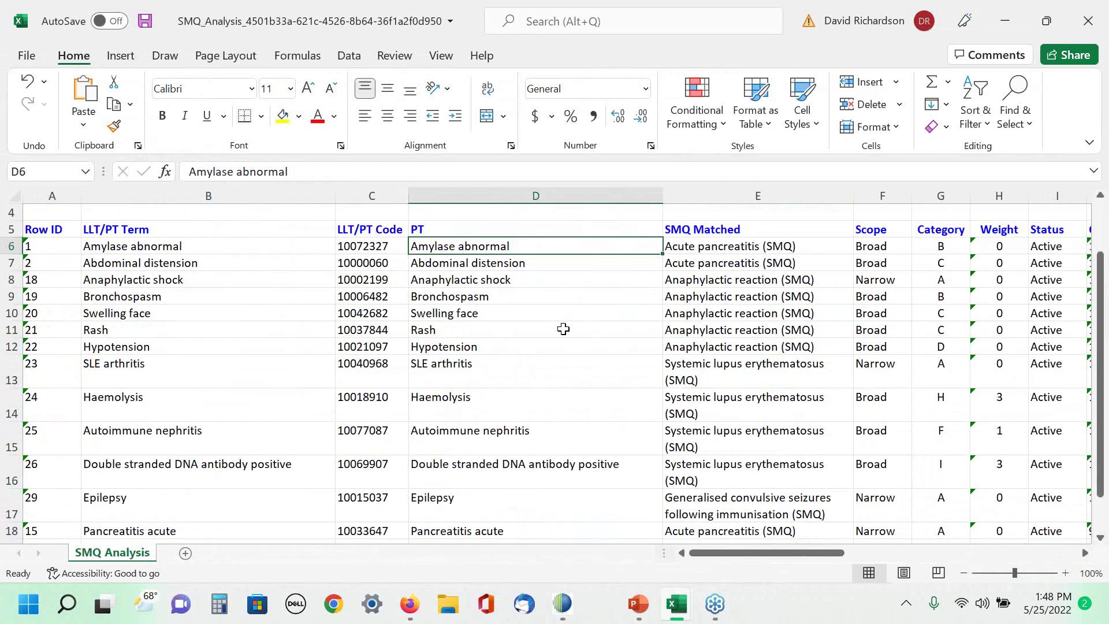
pyautogui.scroll(2, 567, 327)
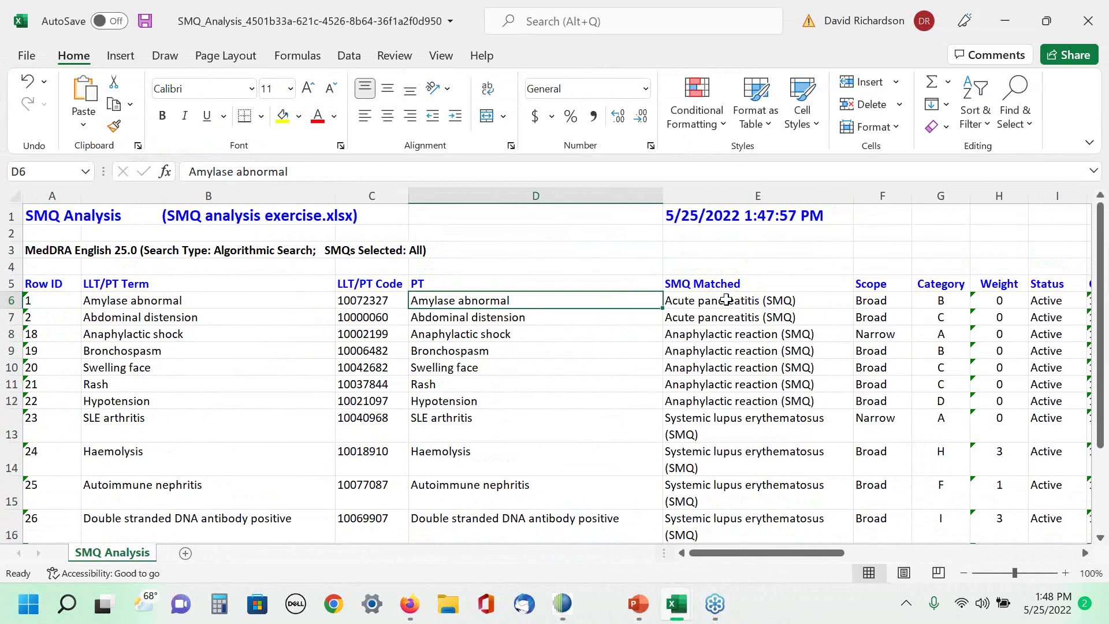
pyautogui.click(712, 422)
pyautogui.rightClick(716, 424)
pyautogui.press('Escape')
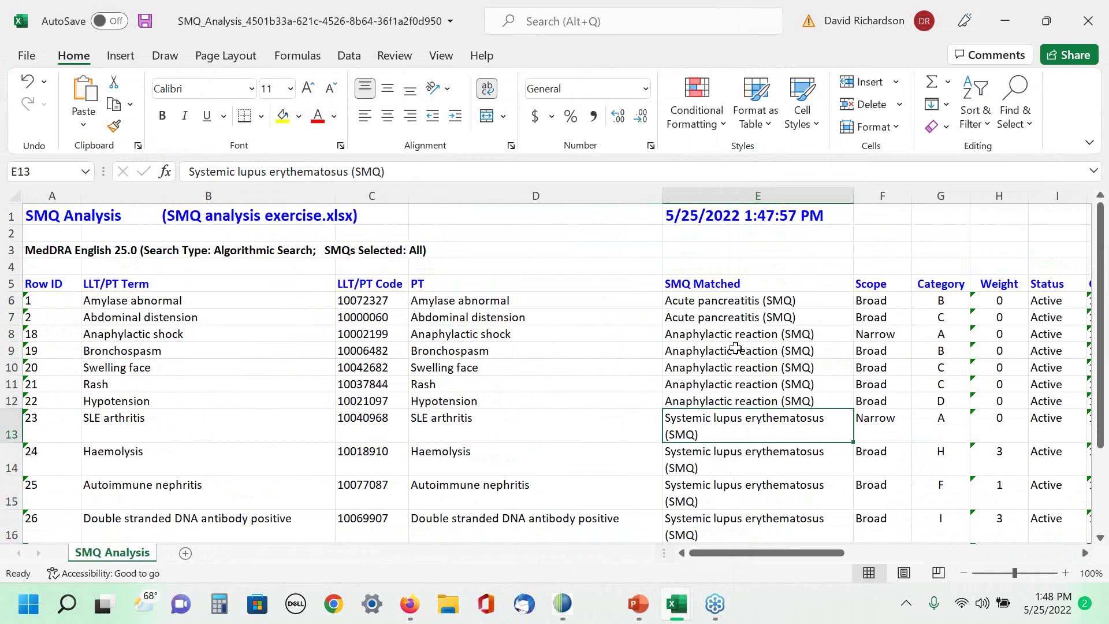
pyautogui.scroll(-3, 736, 347)
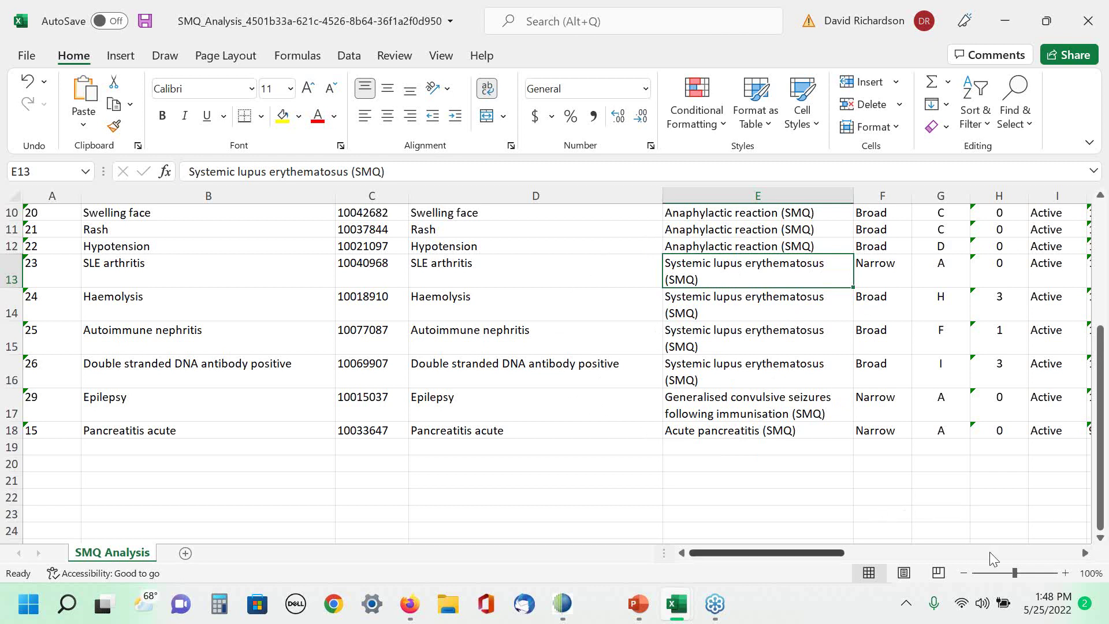
pyautogui.click(1084, 553)
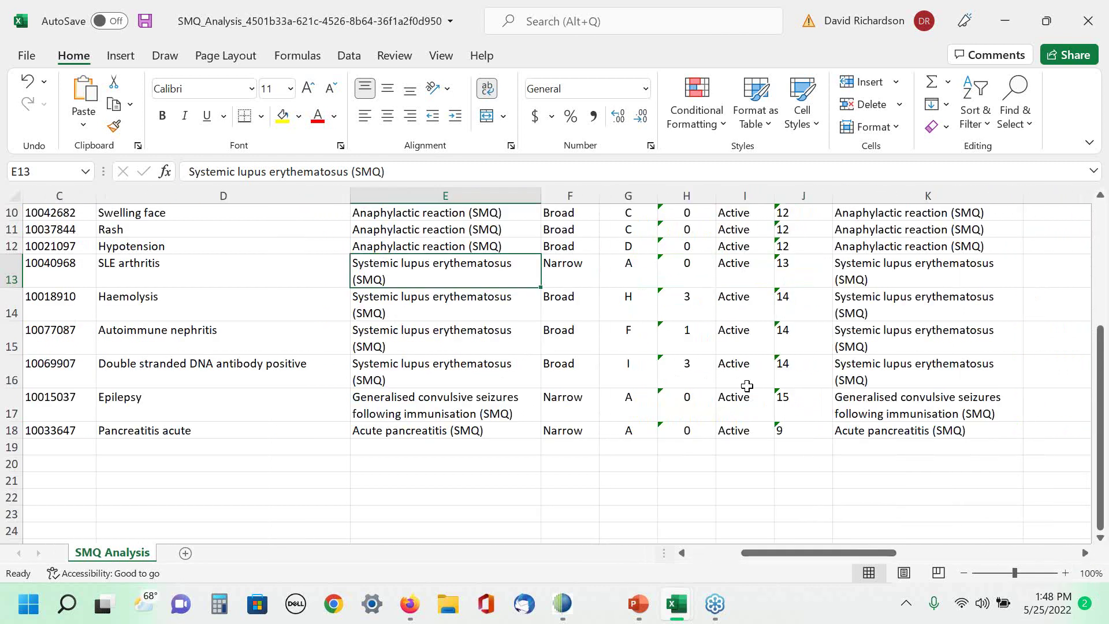
pyautogui.scroll(2, 747, 386)
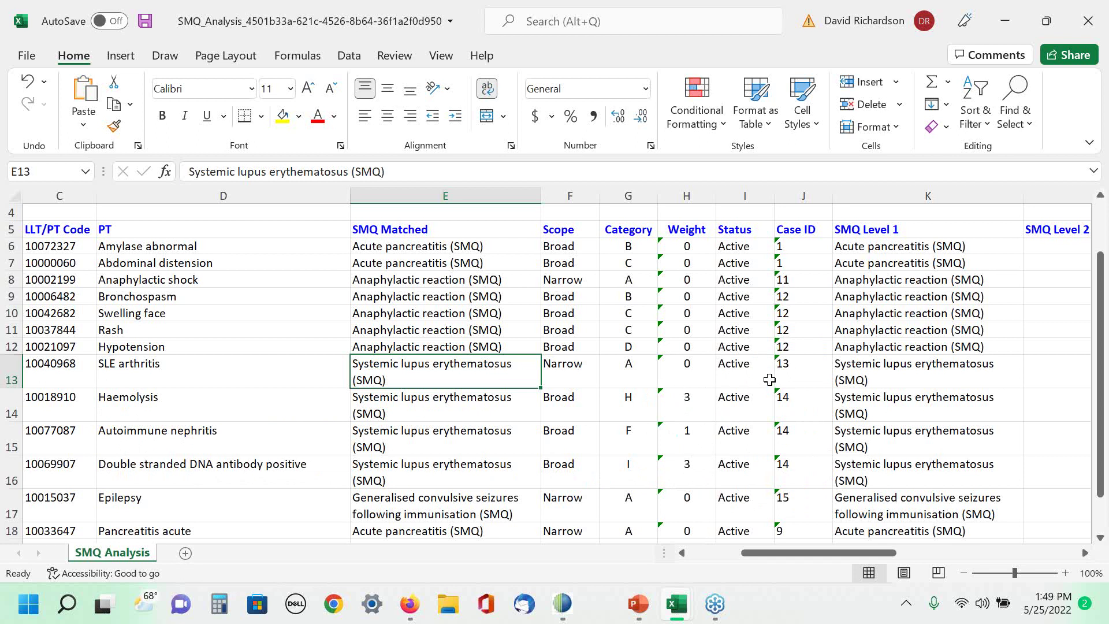
pyautogui.scroll(1, 597, 430)
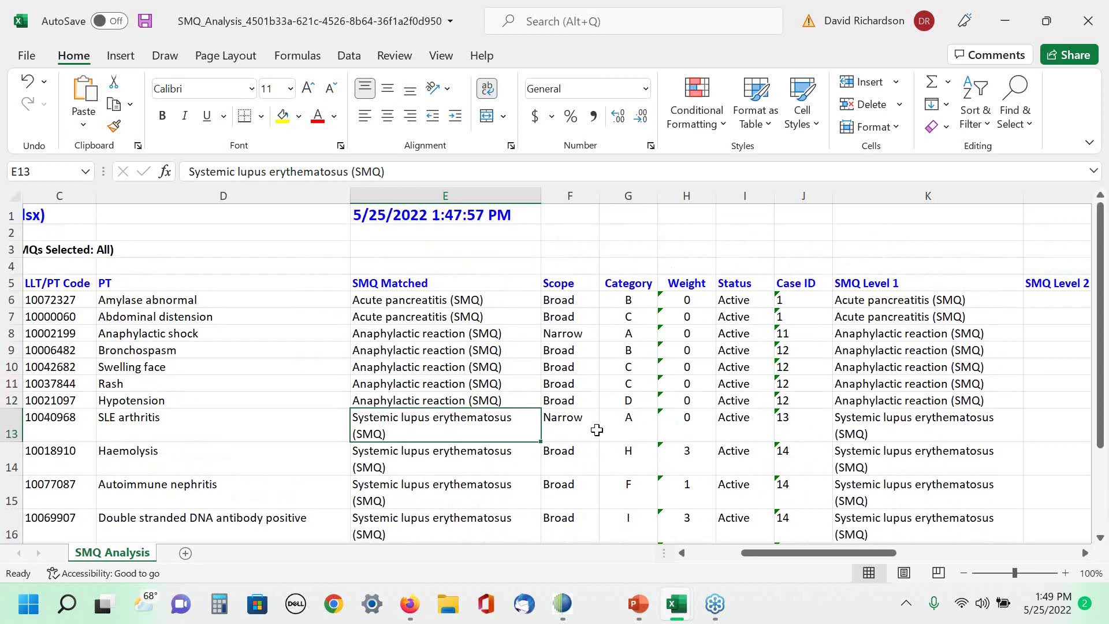
# Step: Switch to the MedDRA Browser's SMQ Analysis window, return to its MedDRA version settings and examine the available search types
pyautogui.moveTo(835, 556); pyautogui.dragTo(750, 558)
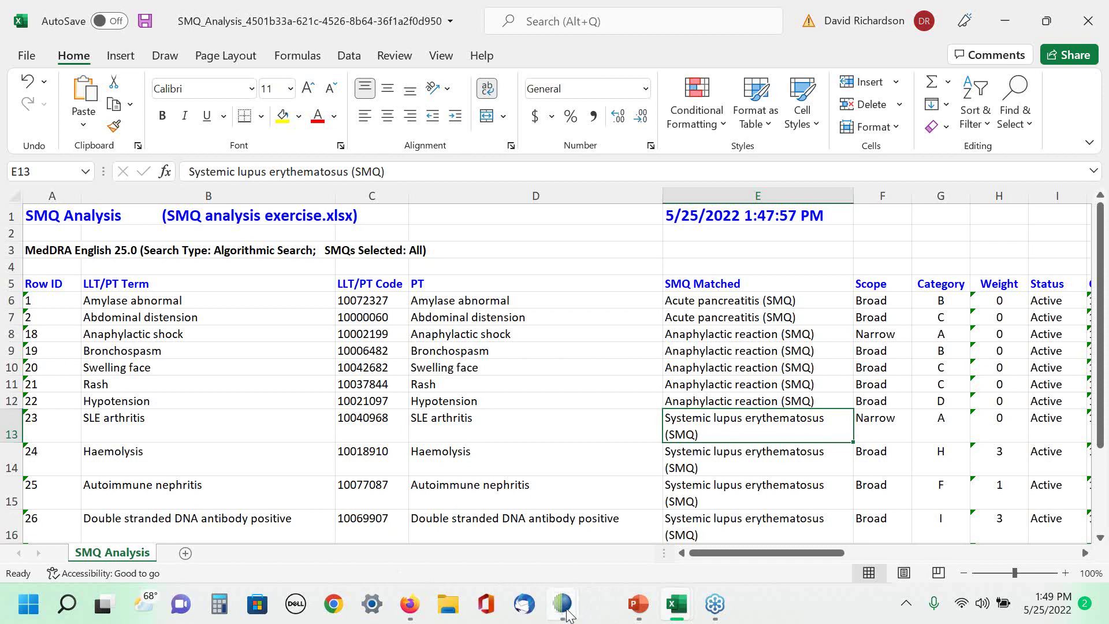
pyautogui.moveTo(566, 611)
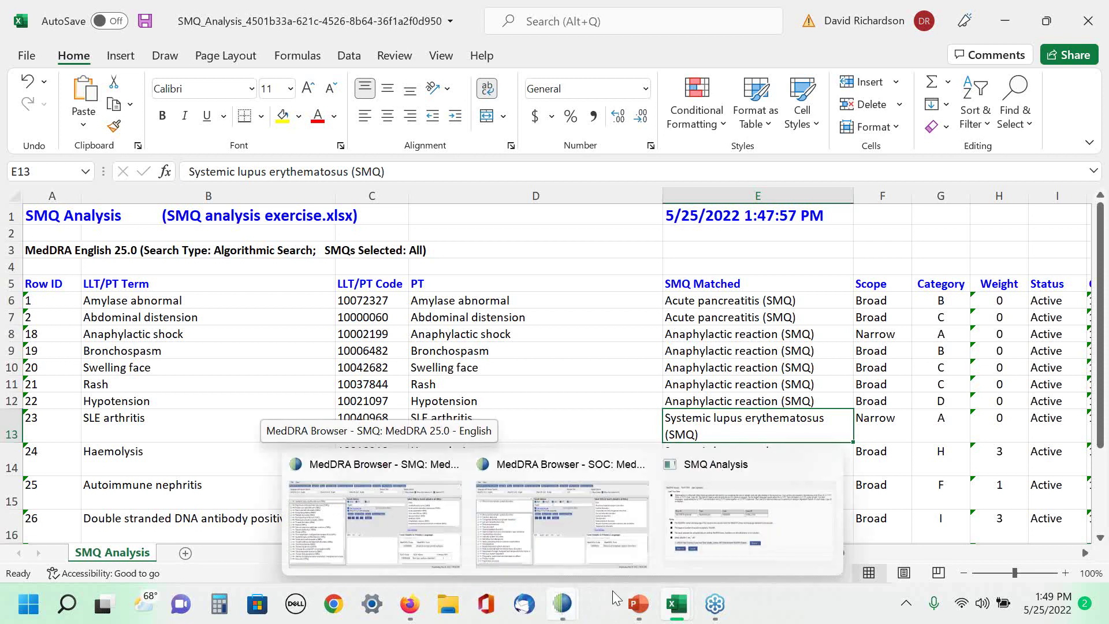
pyautogui.click(726, 517)
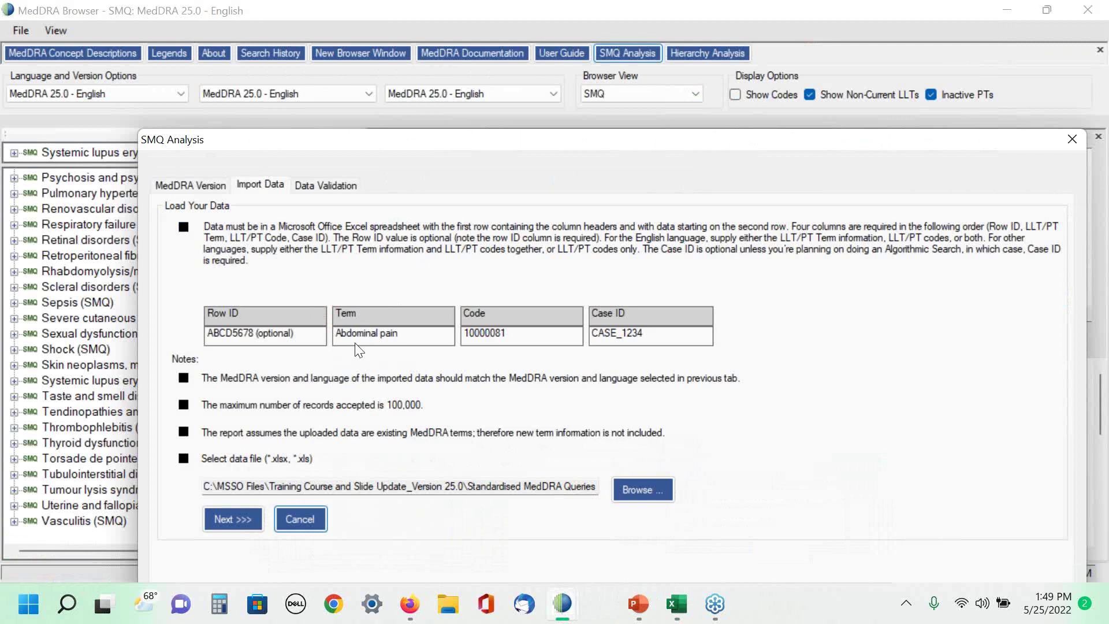
pyautogui.click(201, 183)
pyautogui.click(488, 233)
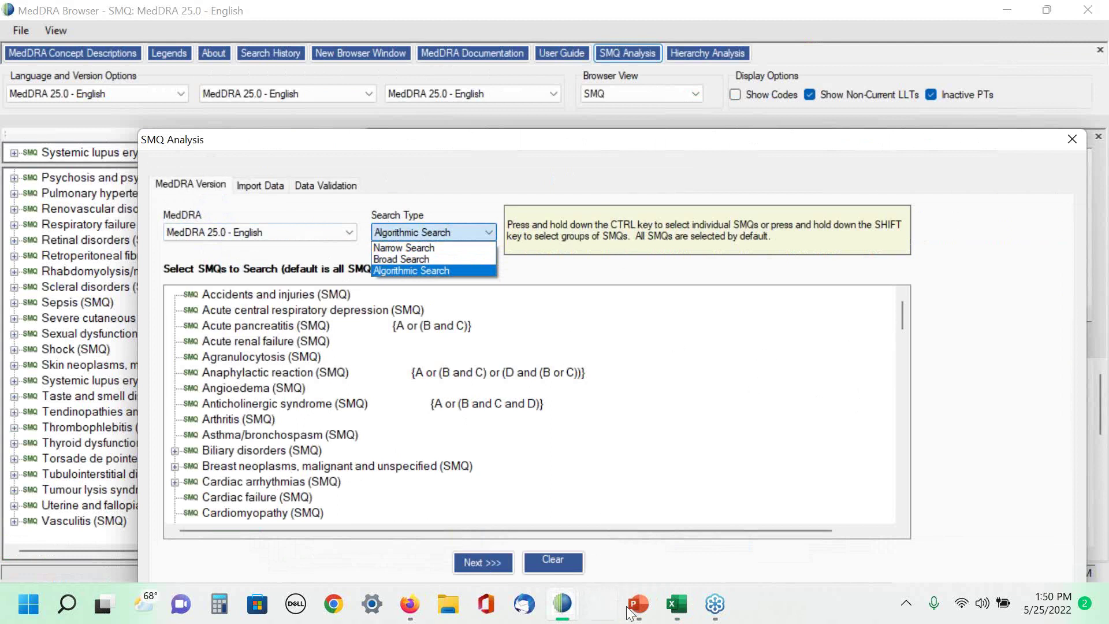
# Step: Switch to the PowerPoint slide show and advance to the Standardised MedDRA Query (SMQ) Analysis Tool slide
pyautogui.moveTo(648, 611)
pyautogui.click(647, 535)
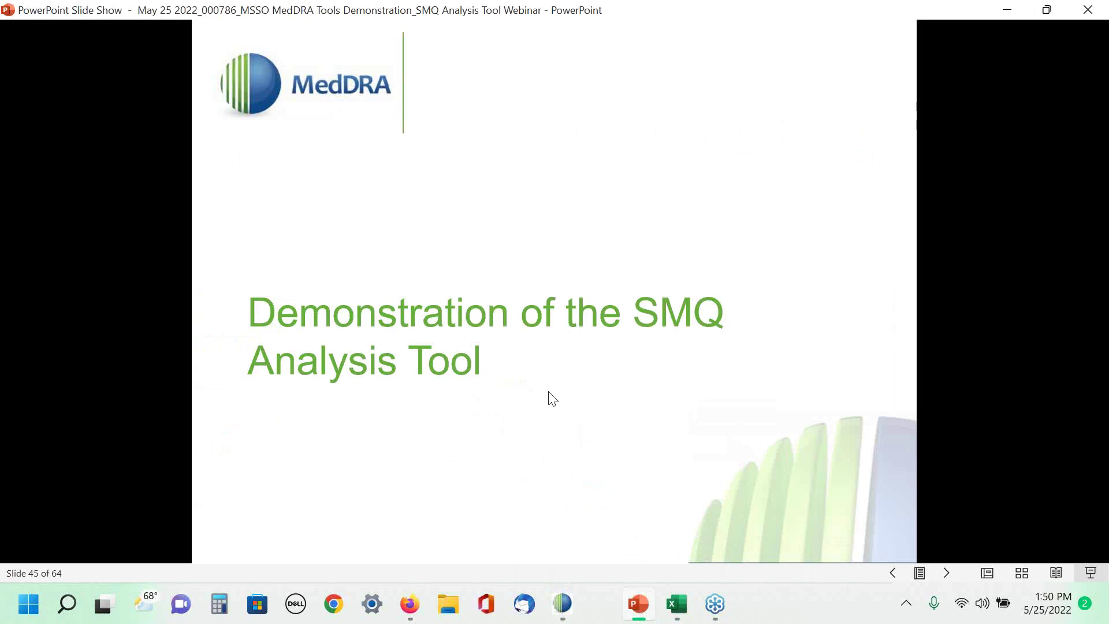
pyautogui.press('Right')
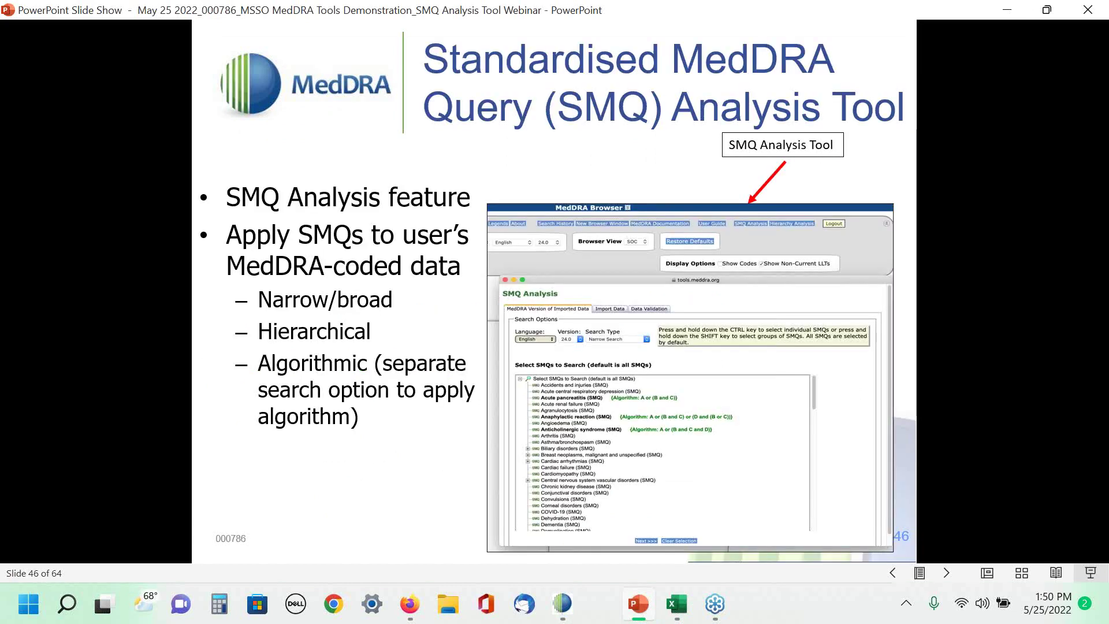